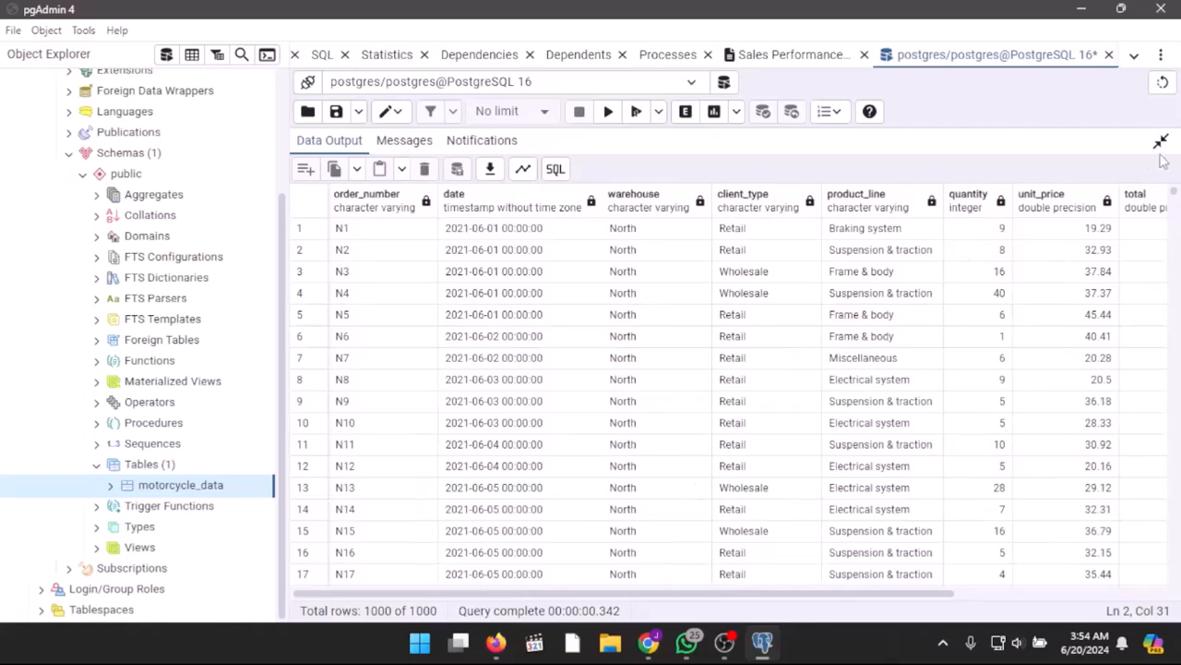
Step: Bring the query editor back into view and insert a blank line above and below the question 1 comment
click(1160, 142)
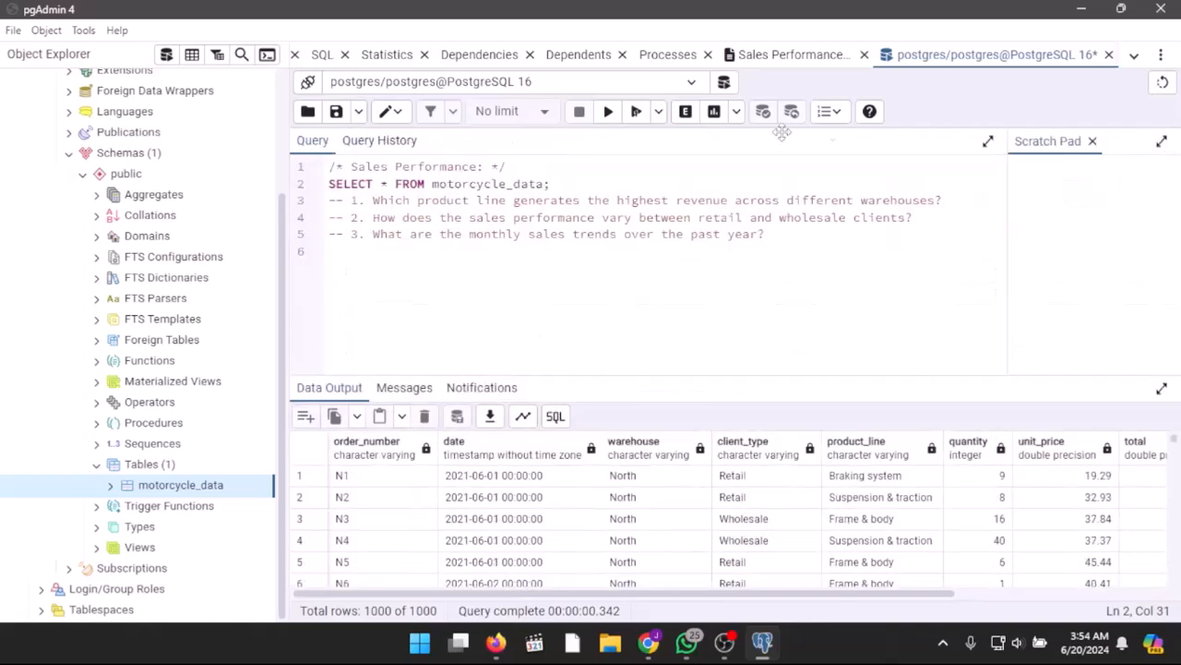
click(327, 201)
key(Return)
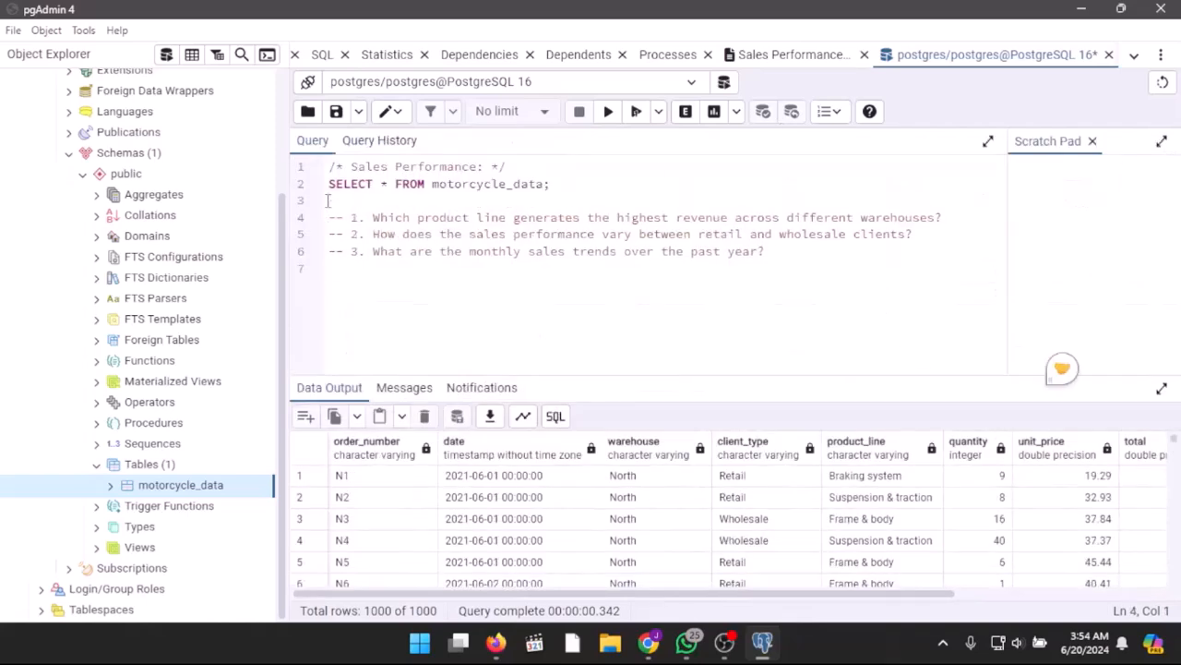
click(329, 232)
key(Return)
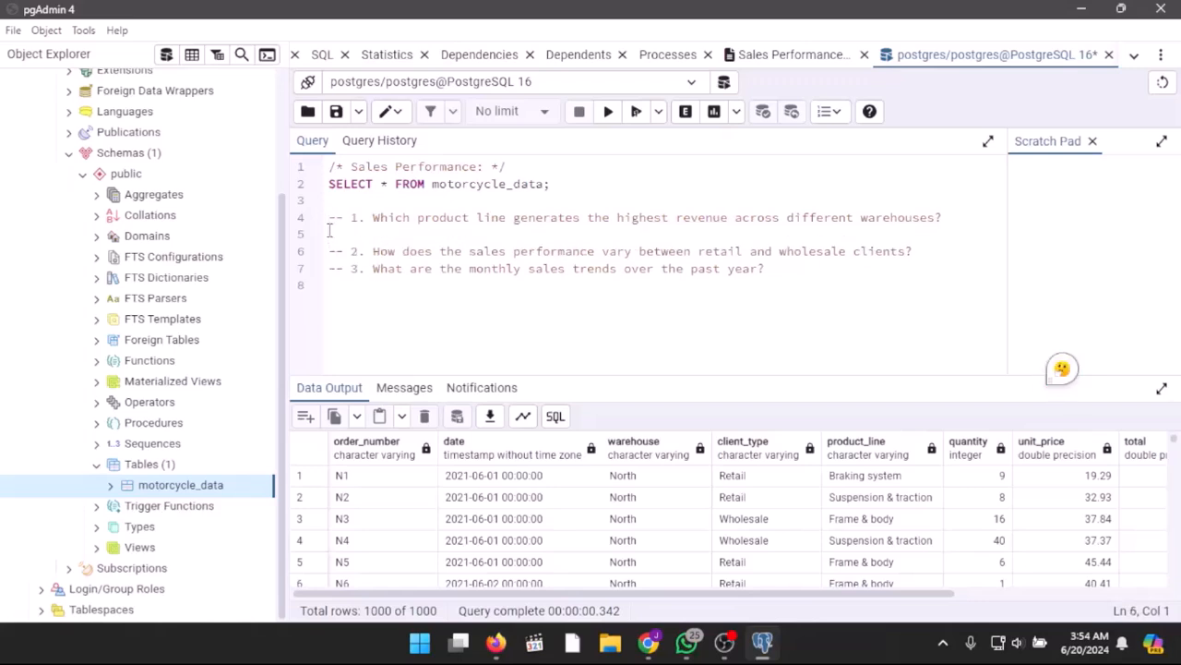
Step: Under question 1, start a SELECT query with the columns warehouse and product_line
text(SELECT)
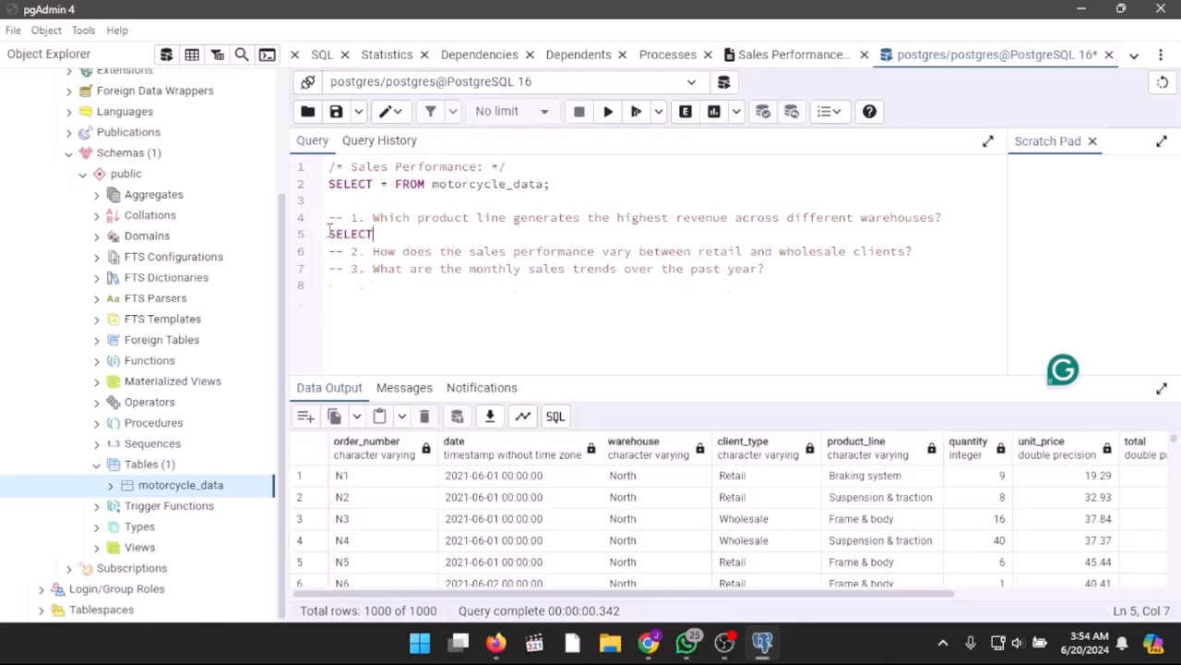
key(Return)
key(Tab)
text(warehouse,)
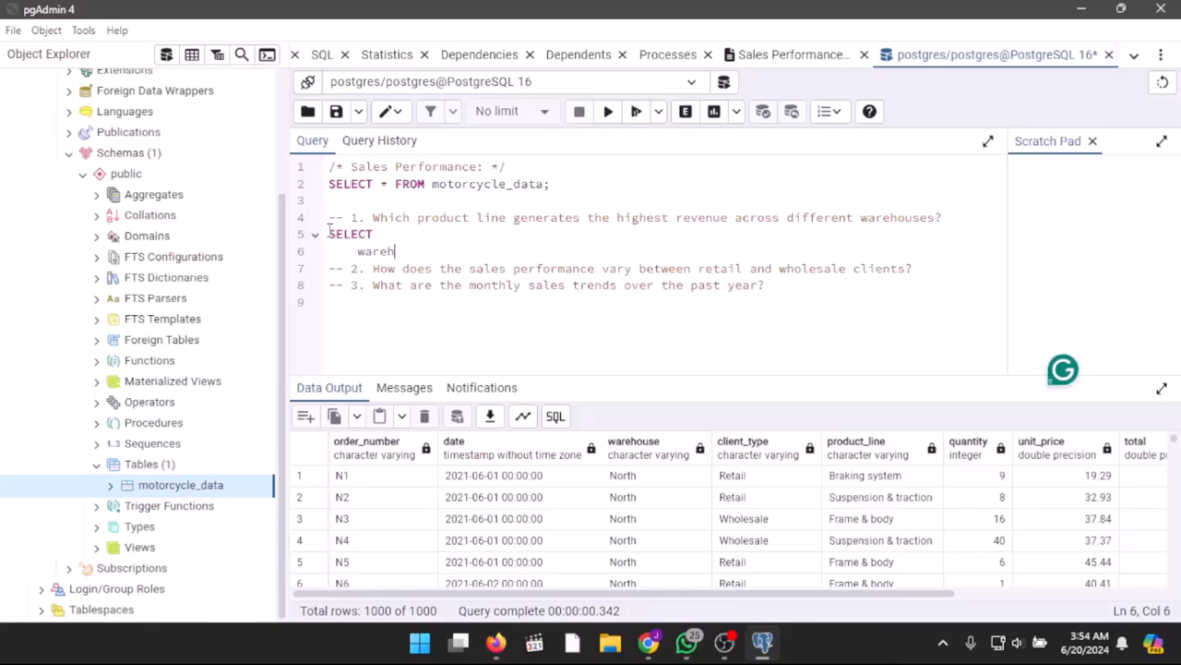
key(Return)
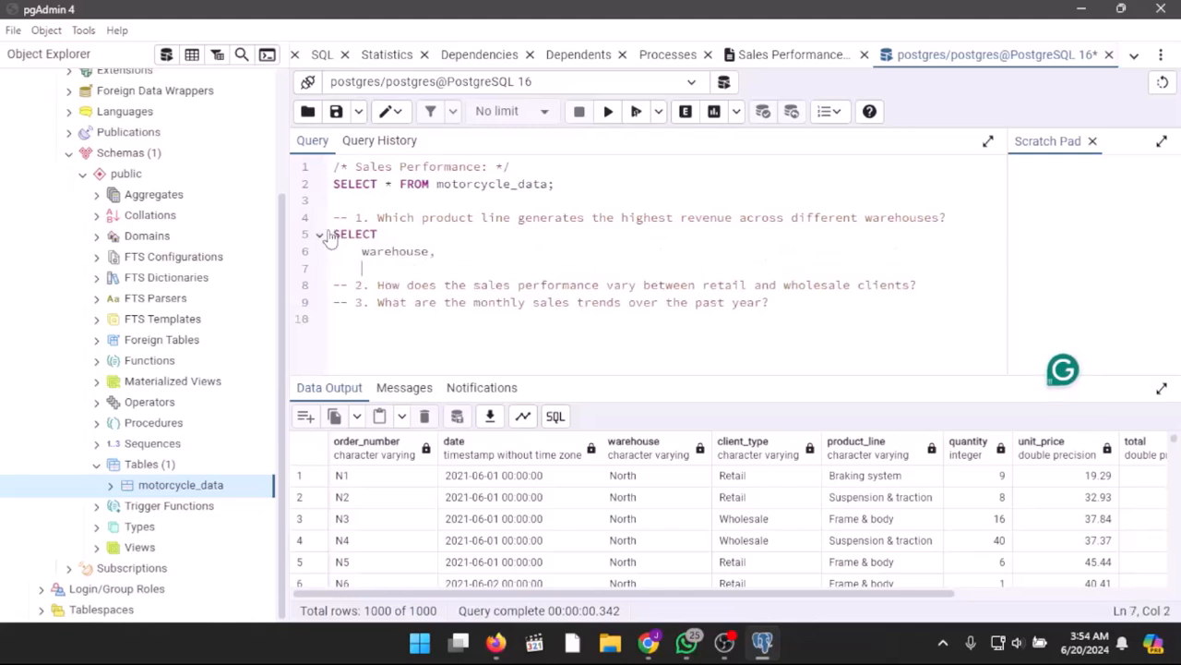
text(product_line,)
Step: Add the column ROUND(CAST(SUM(total) - SUM(payment_fee) AS NUMERIC), 2) AS net_revenue to the question 1 query
key(Return)
key(Tab)
text(ROUND()
text(CAST()
text(SUM(to)
text(tal)
text())
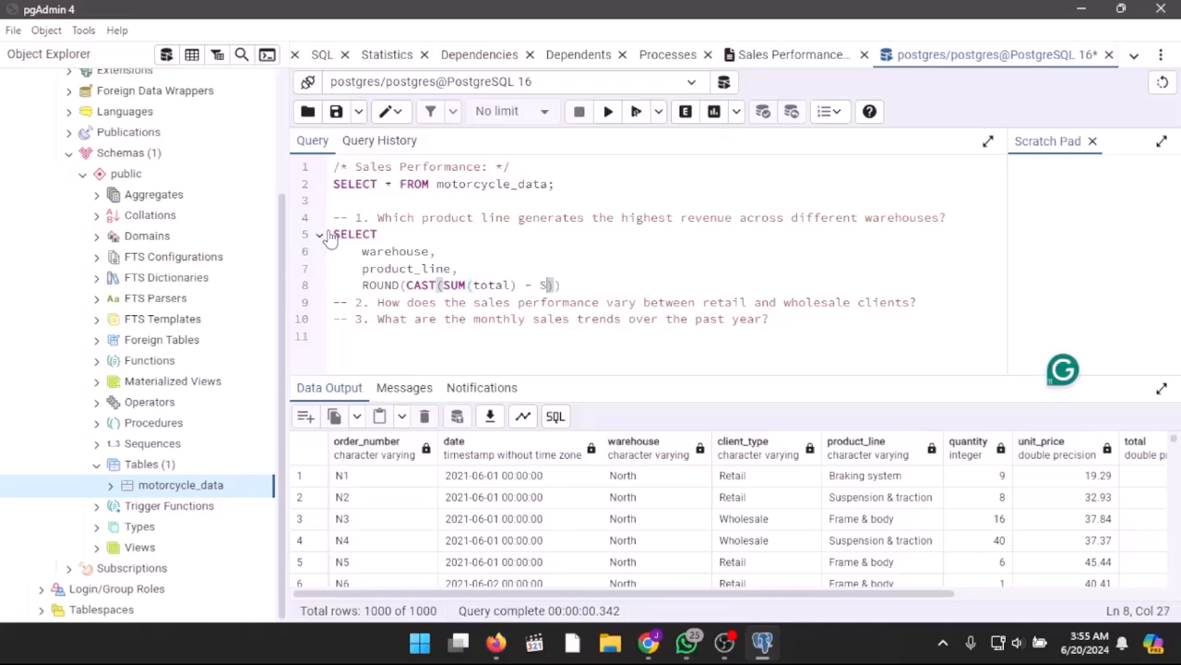
text( - SUM(payment)
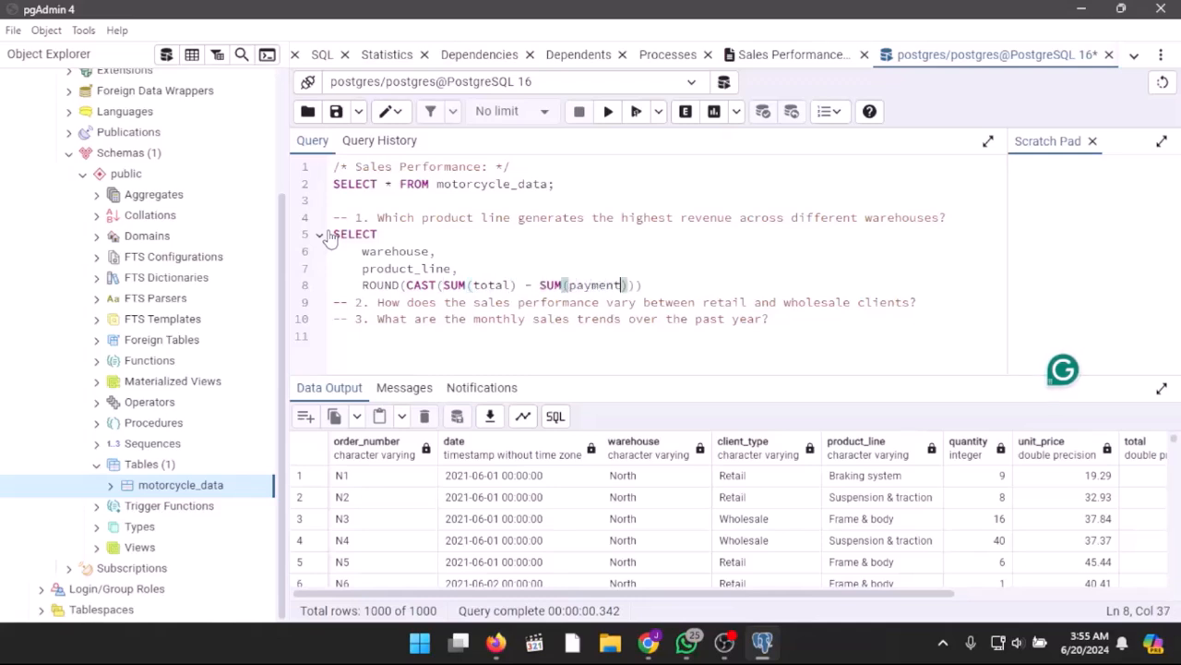
text(_fee) AS NUMERIC))
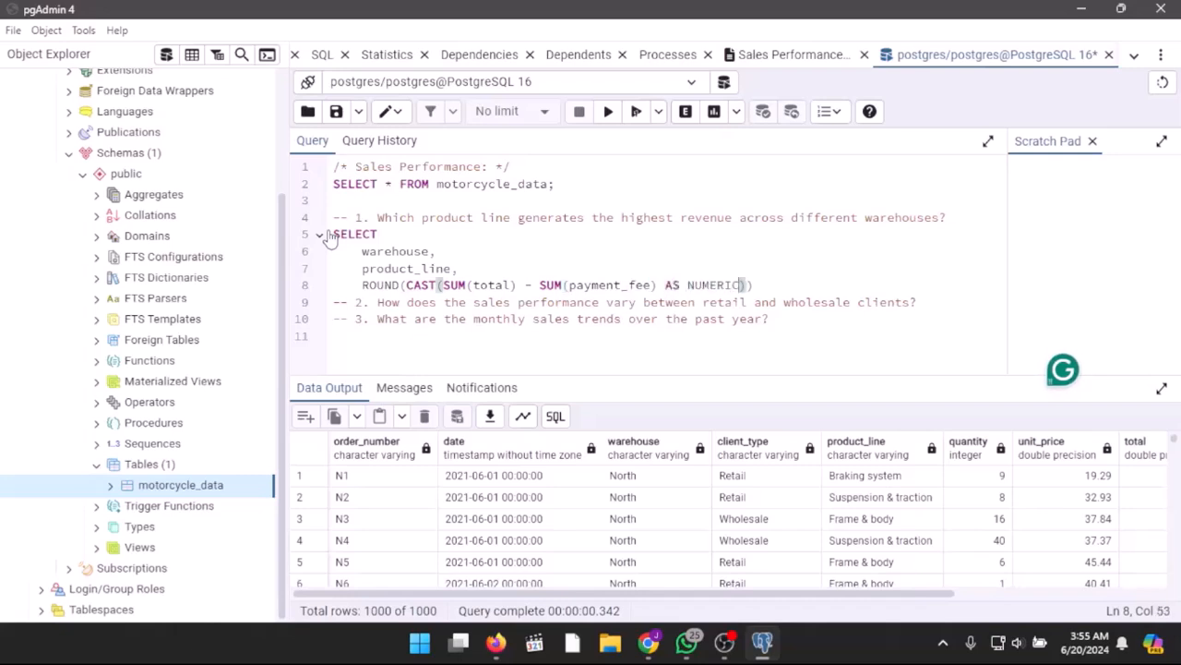
text(, 2) AS n)
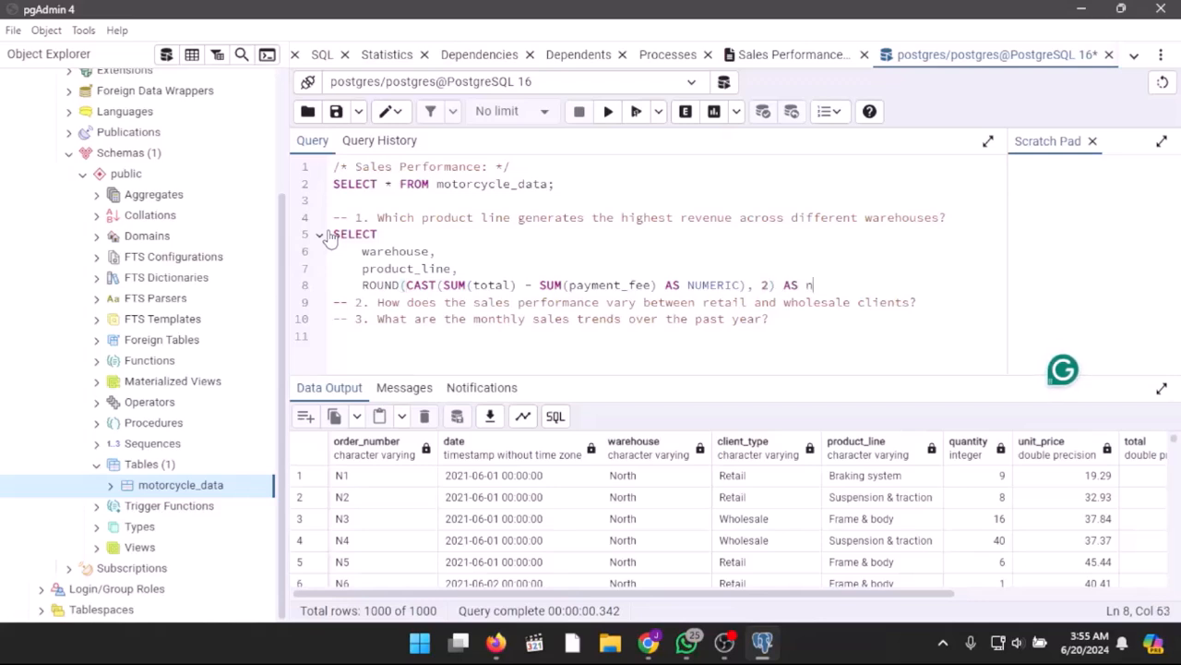
text(et_reven)
Step: Source the question 1 query from motorcycle_data and group it by warehouse, product_line
key(Return)
text(FROM motorcycle_data)
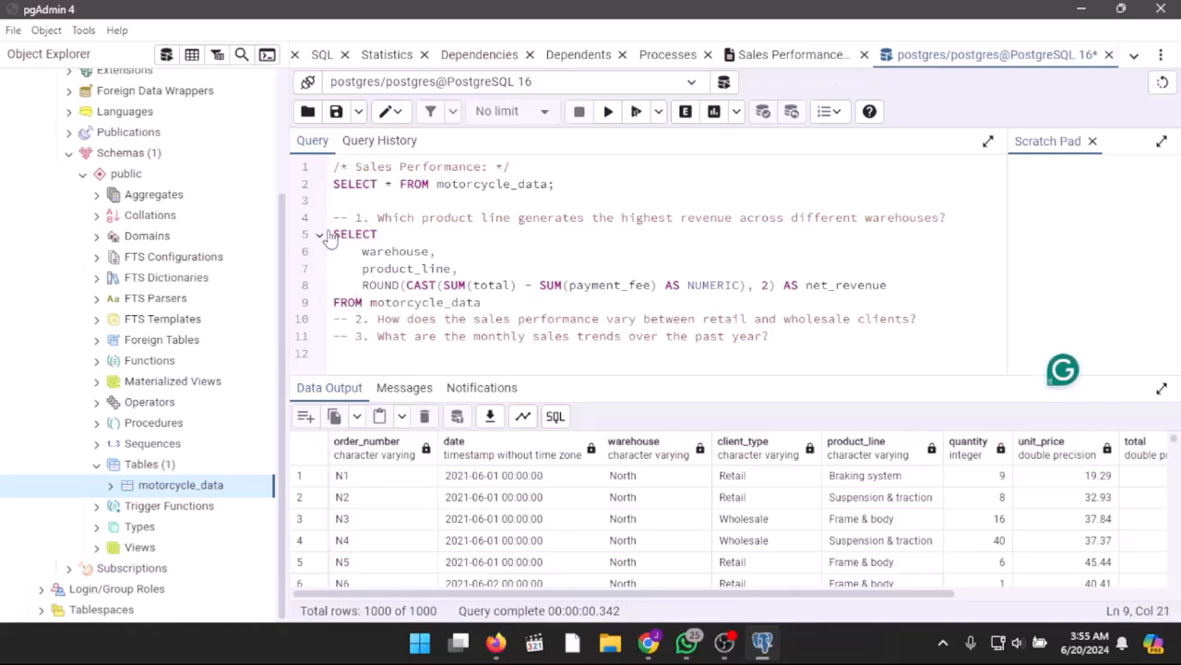
key(Return)
text(GROUP BY warehouse, product_line)
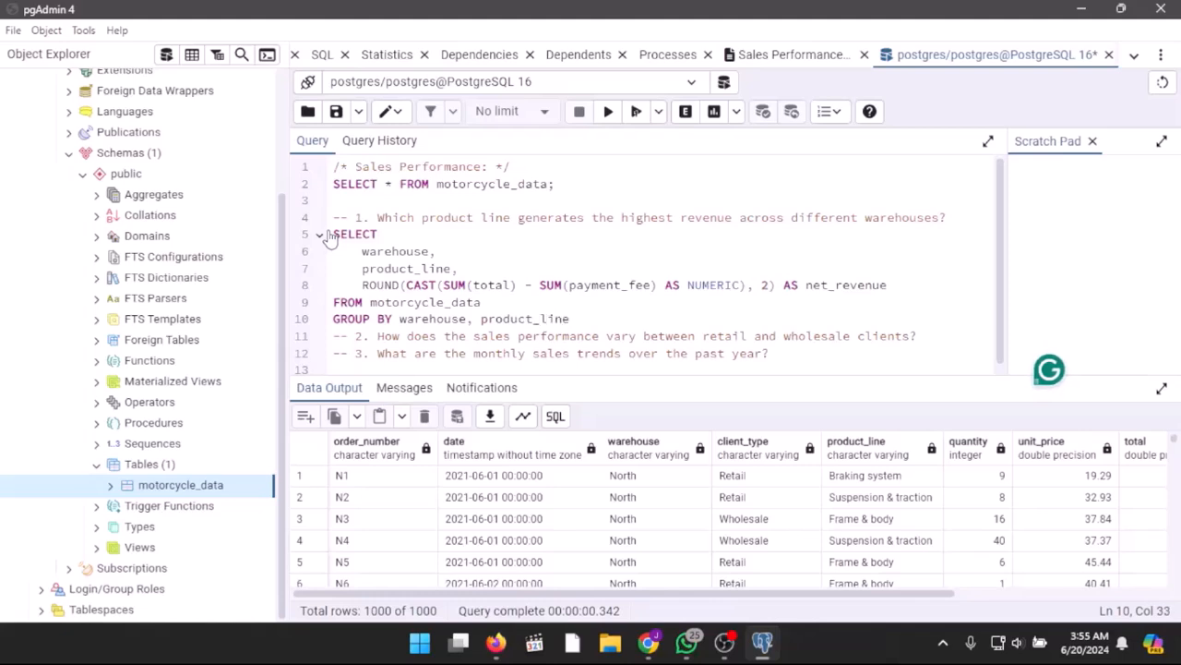
Step: Order the question 1 query by warehouse, net_revenue DESC and end the statement with a semicolon
key(Return)
text(ORDER)
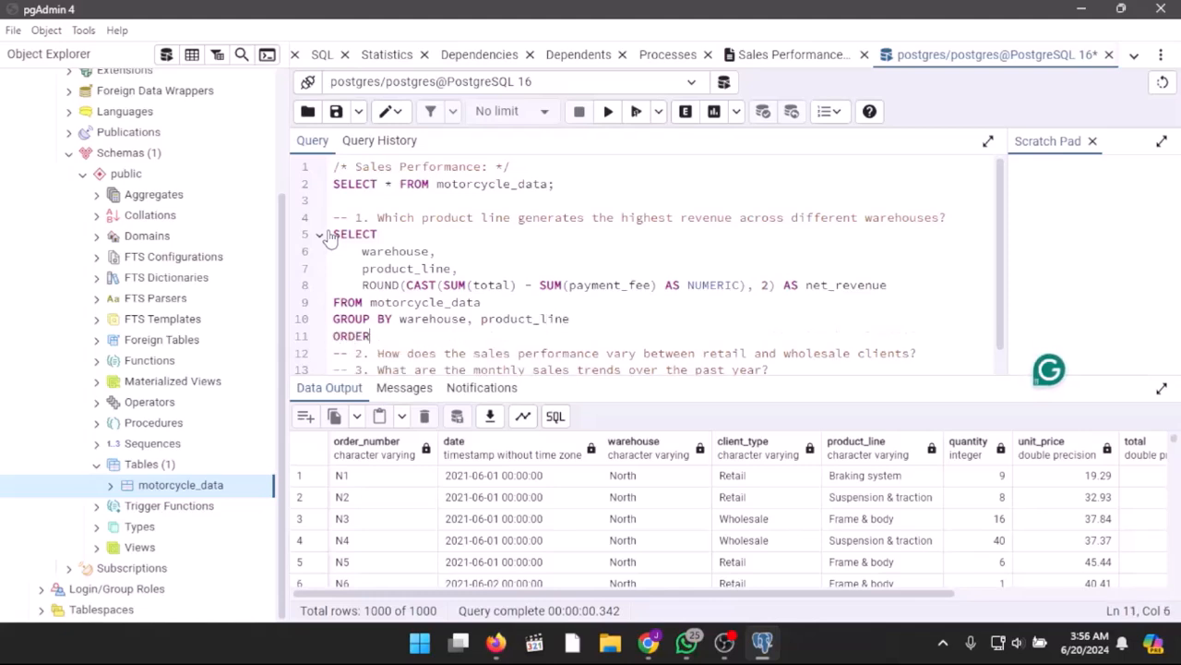
text( BY )
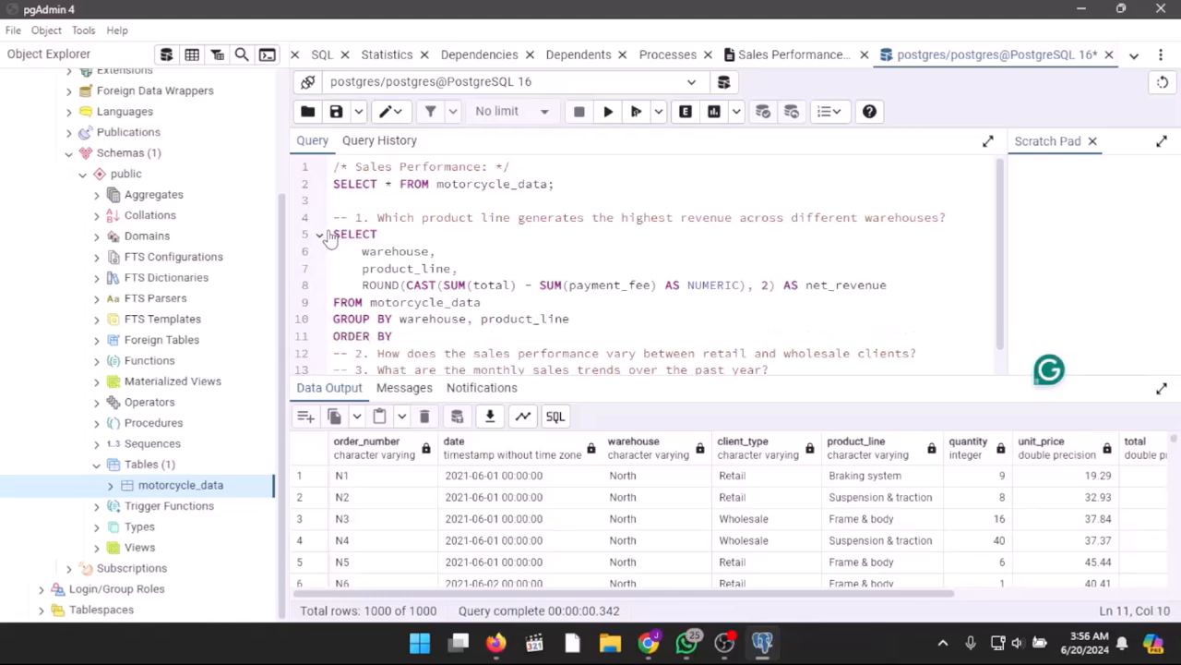
text(warehouse, net_revenue DESC;)
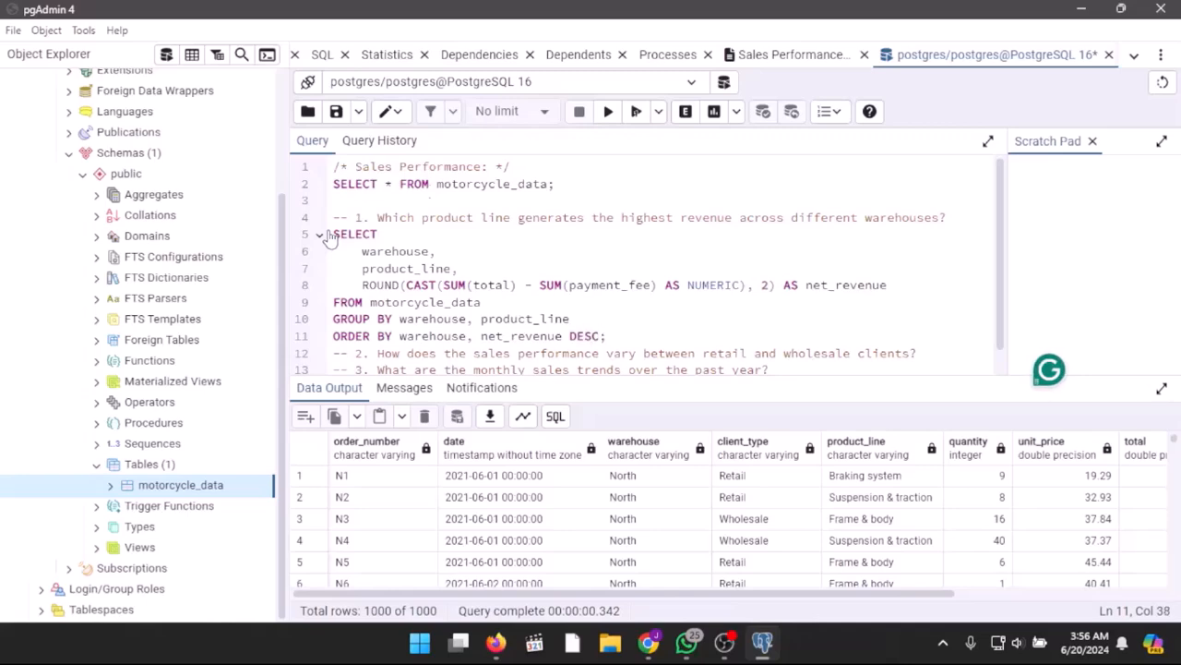
Step: Run the question 1 query and review all its result rows in an enlarged output view, then restore the editor
click(636, 112)
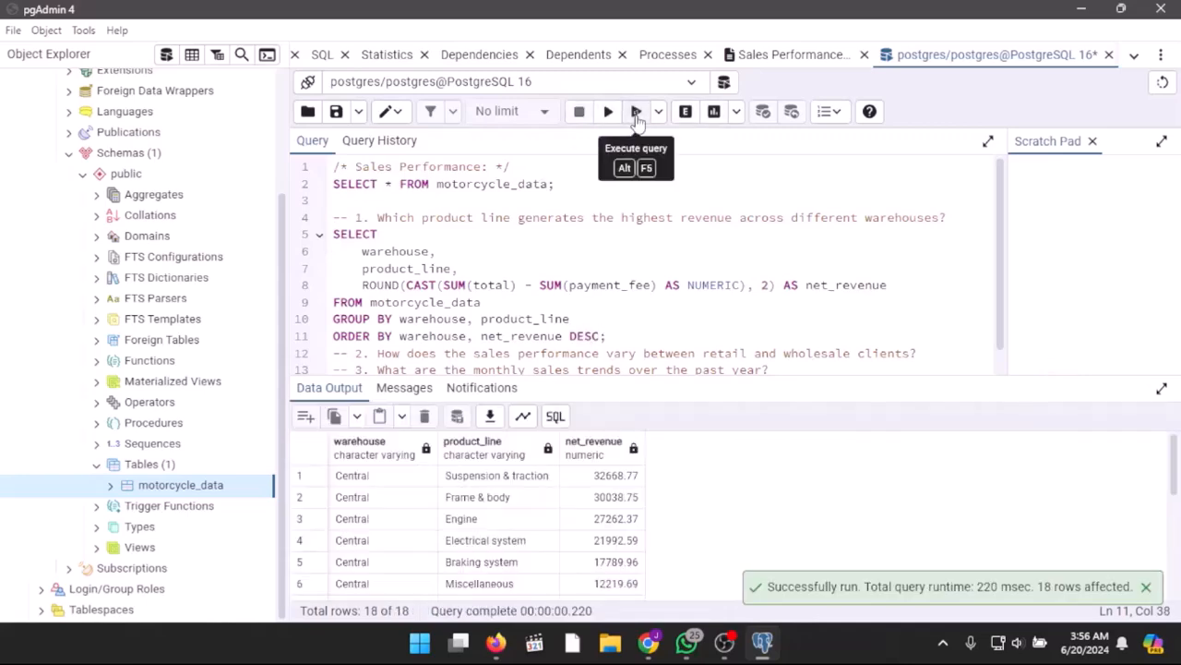
click(1162, 394)
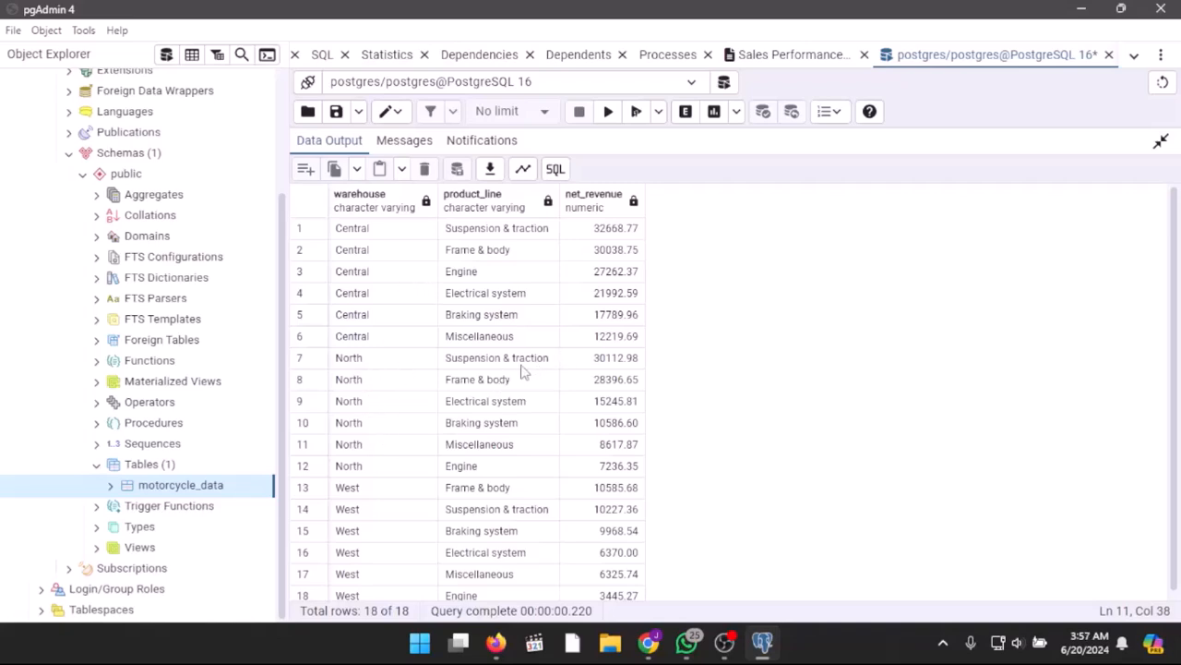
scroll(371, 489, down, 1)
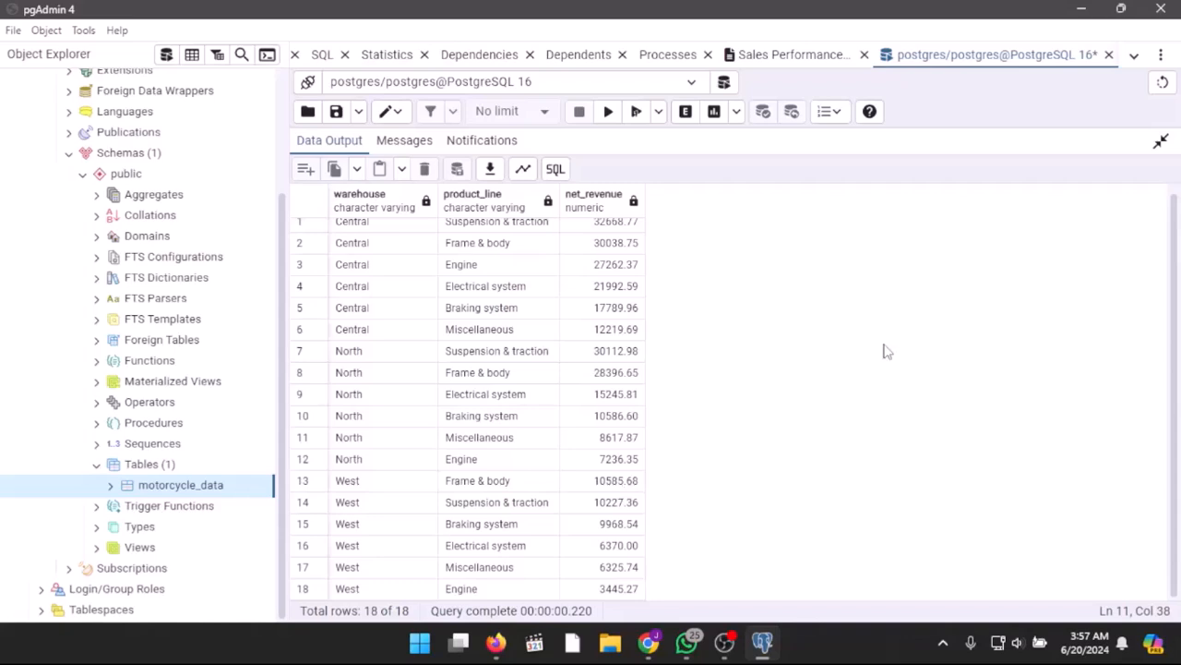
click(1161, 141)
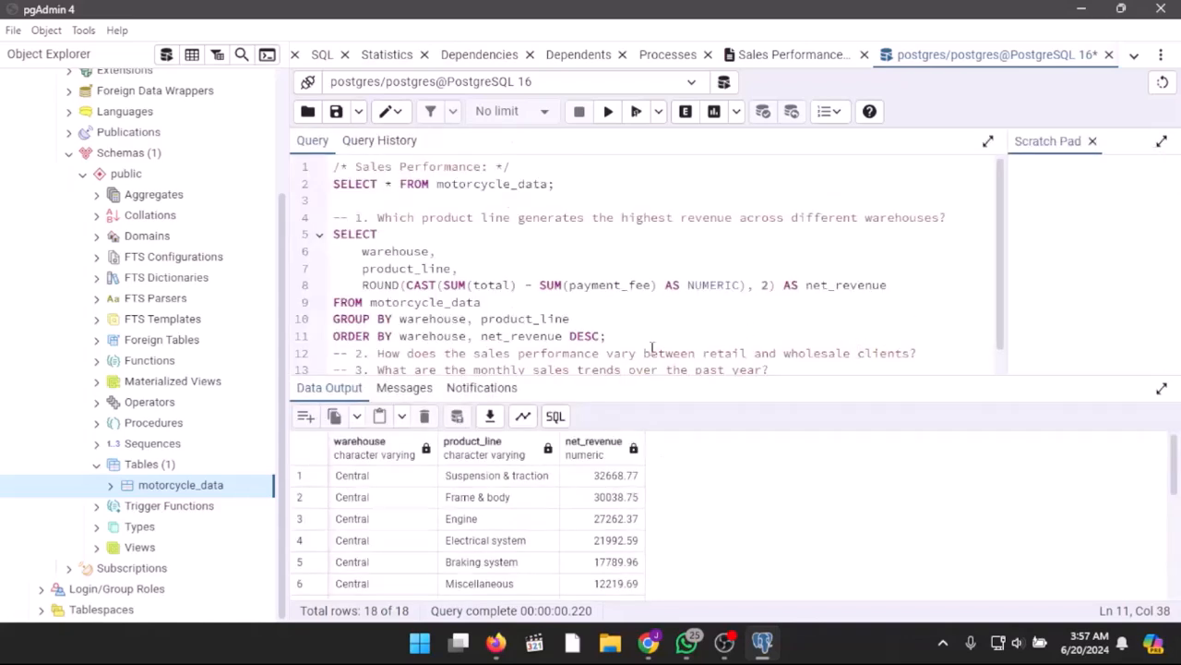
Step: Insert a blank line above and below the question 2 comment to make room for its query
key(Return)
scroll(704, 314, down, 1)
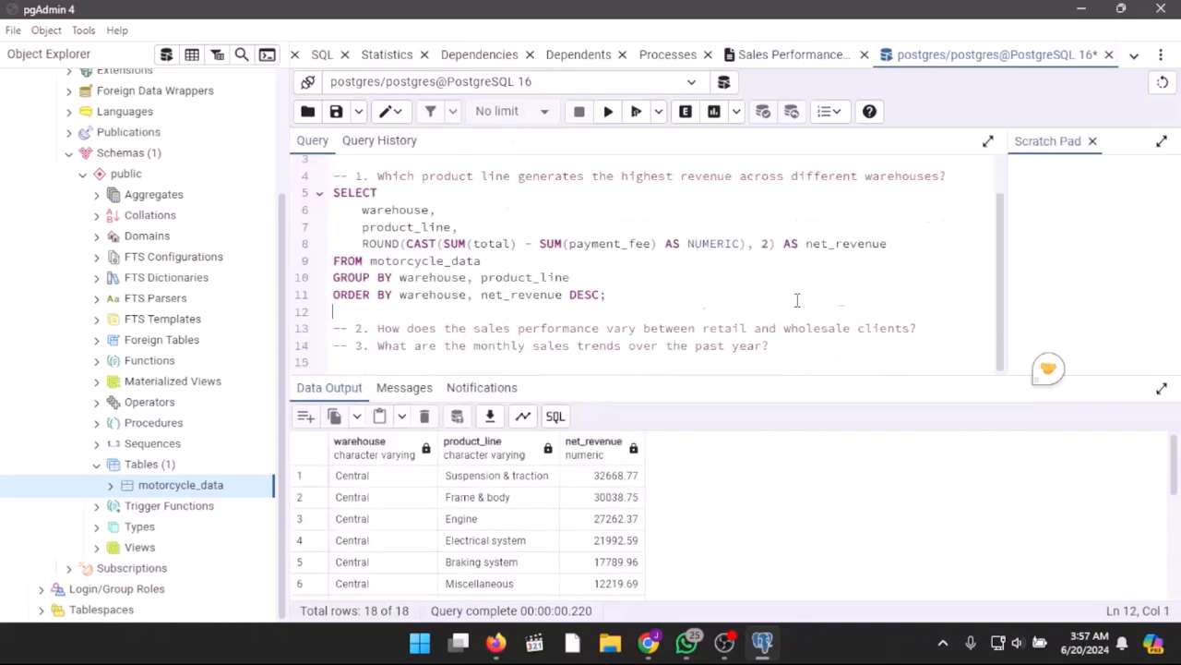
key(Return)
key(Return)
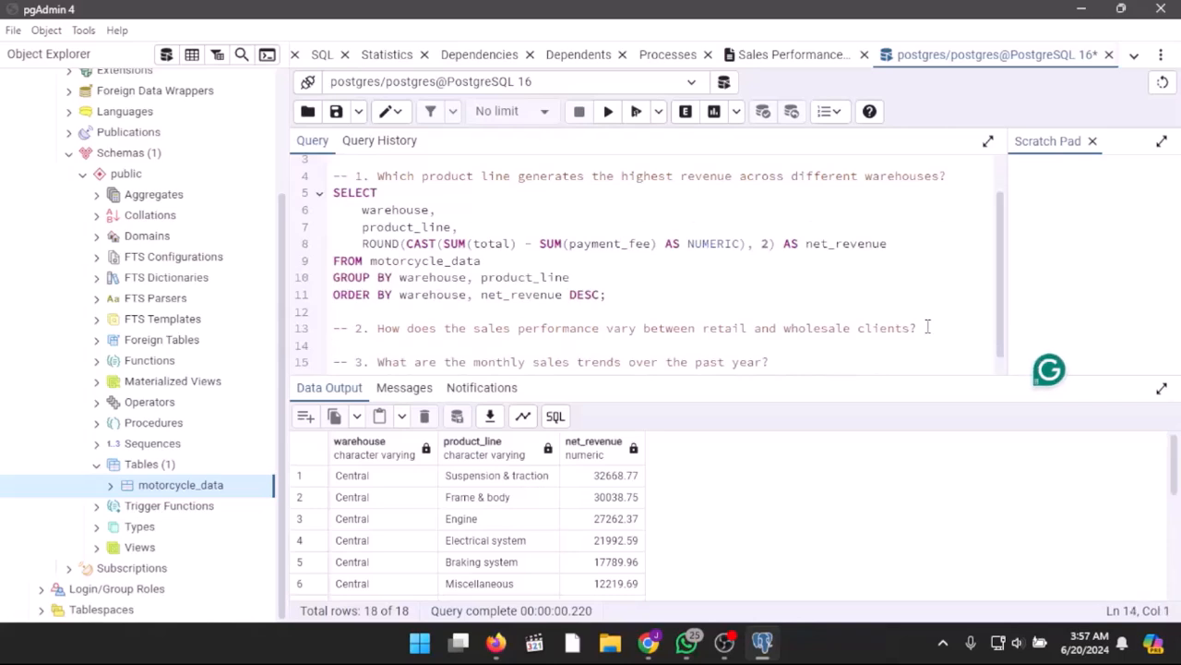
key(Up)
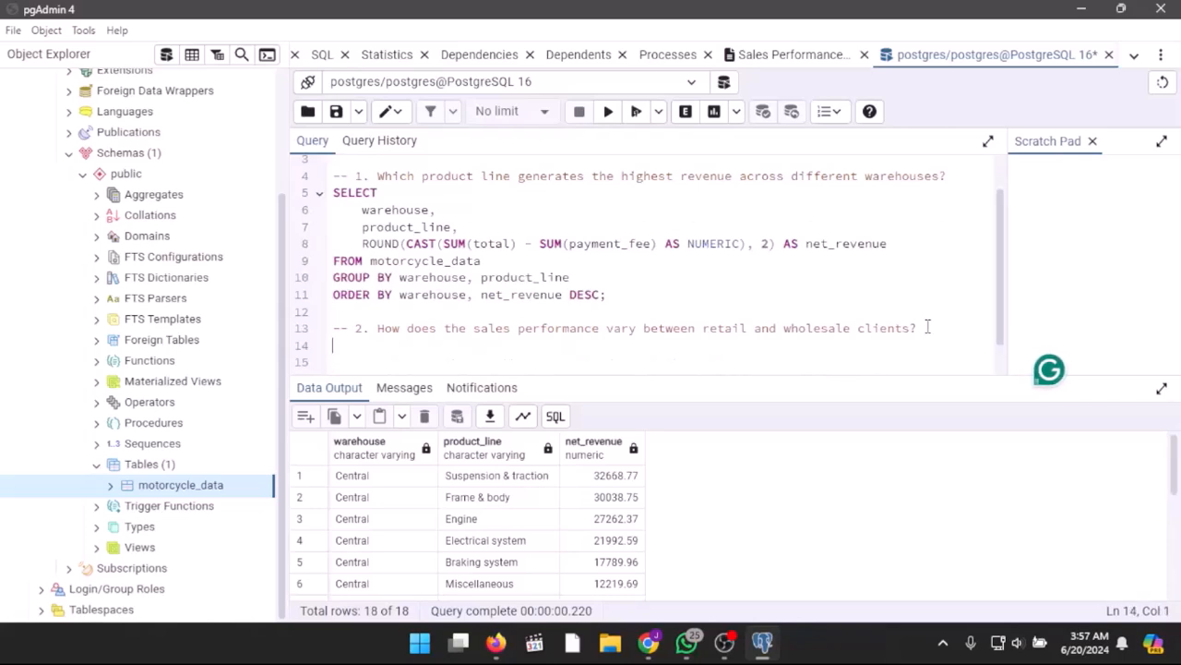
Step: Under question 2, start a SELECT query with the columns client_type and product_line
text(SELECT)
key(Return)
key(Tab)
text(cl)
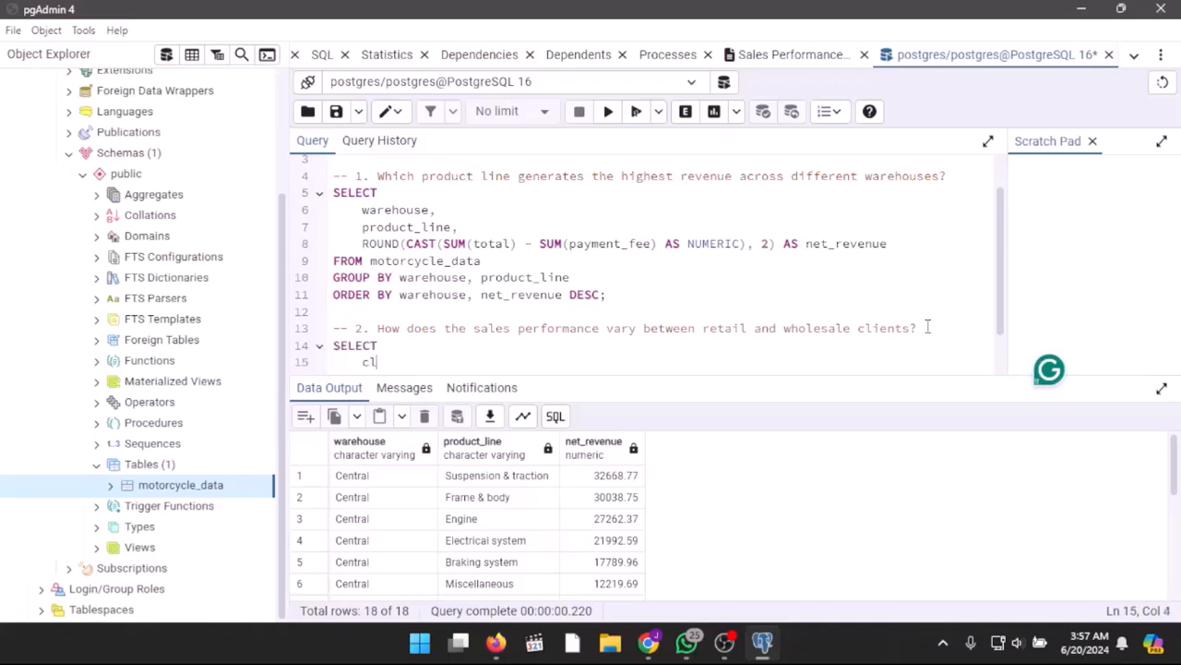
text(ient_type,)
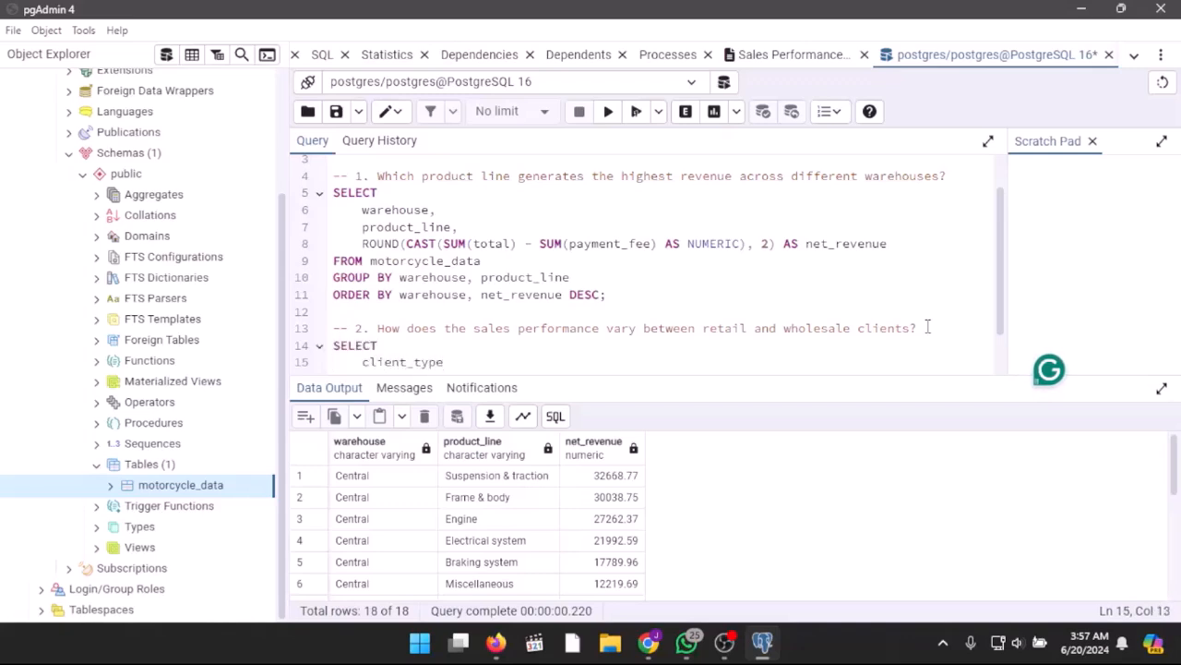
key(Return)
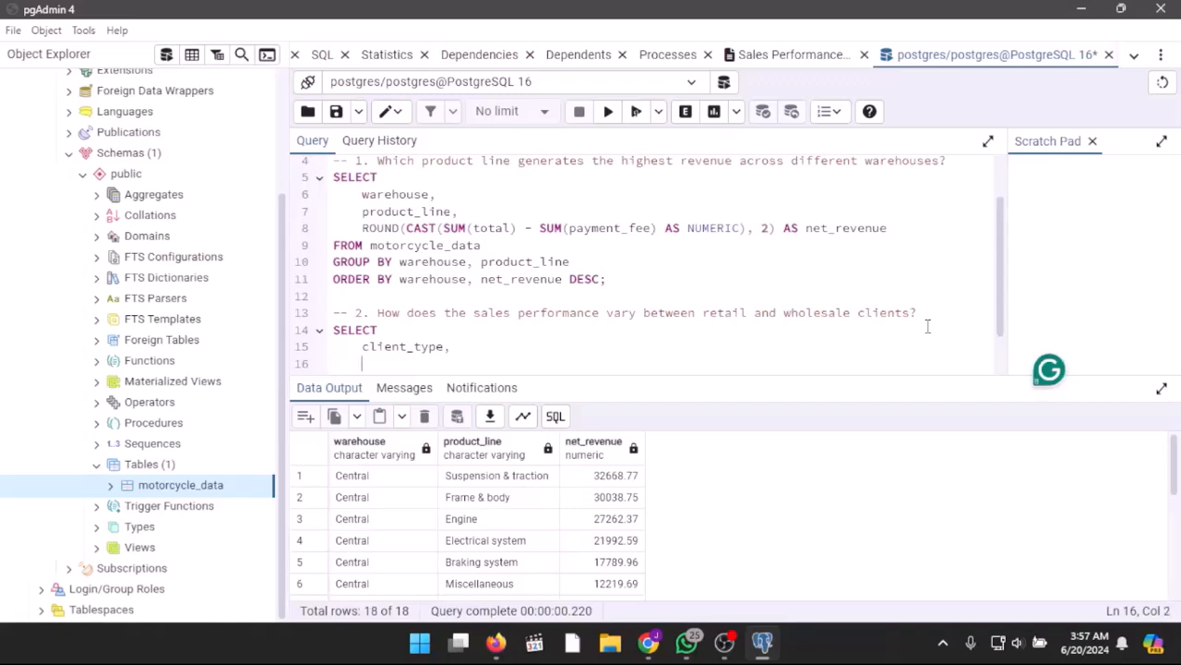
text(product_)
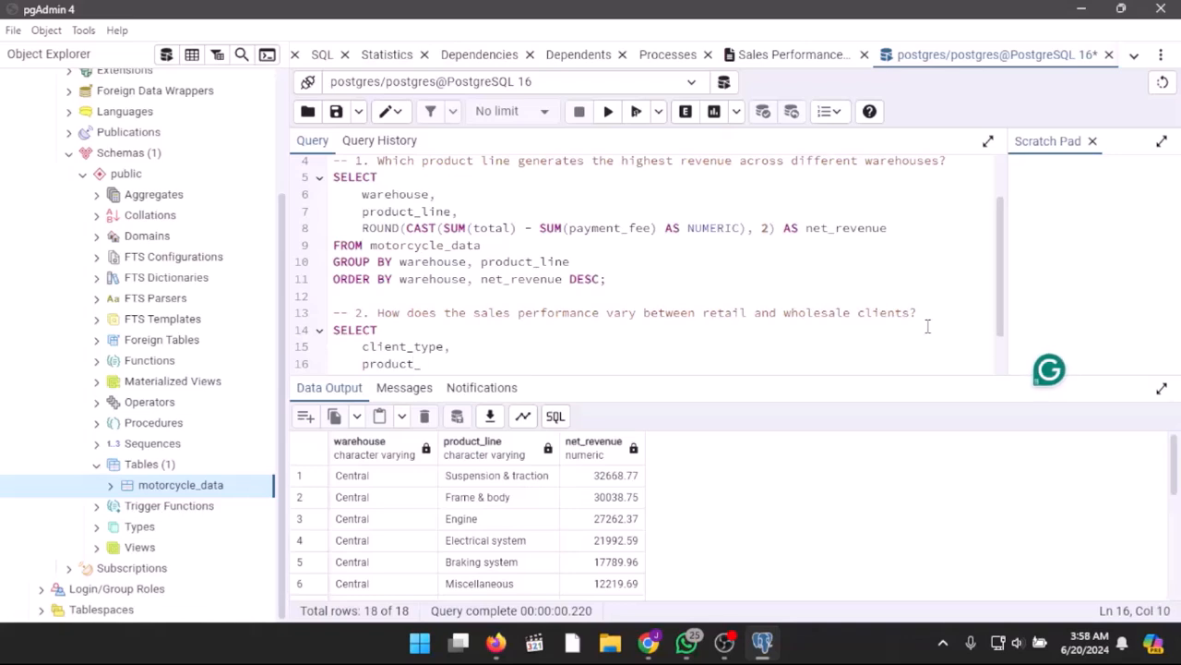
scroll(993, 508, down, 1)
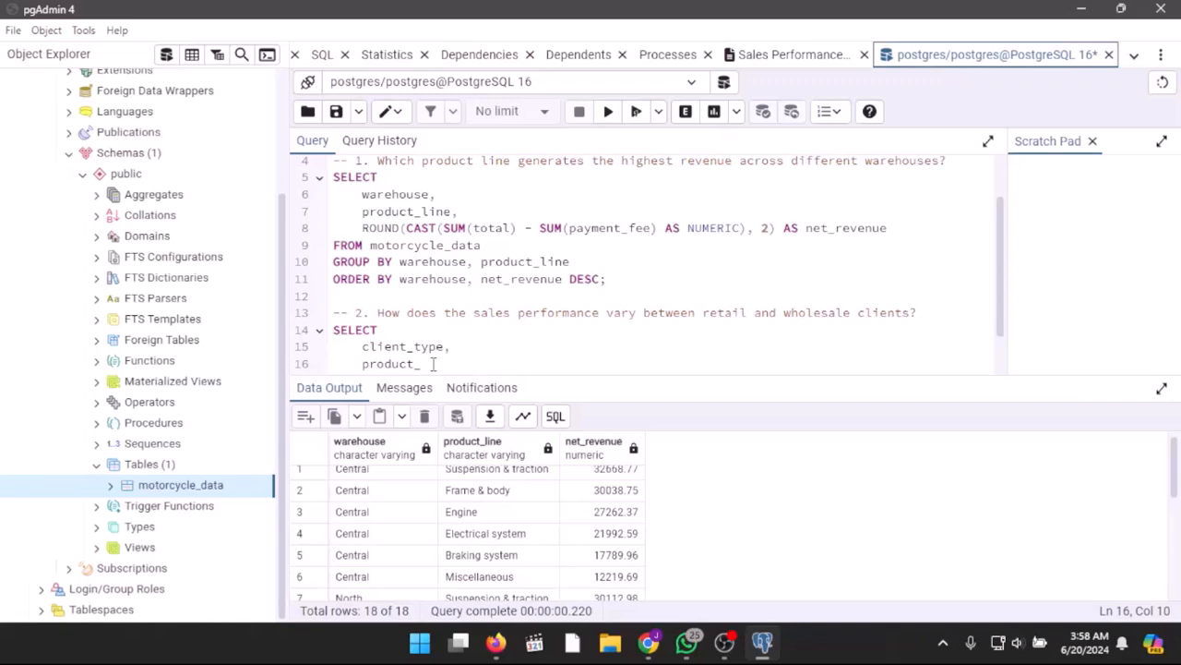
text(line,)
key(Return)
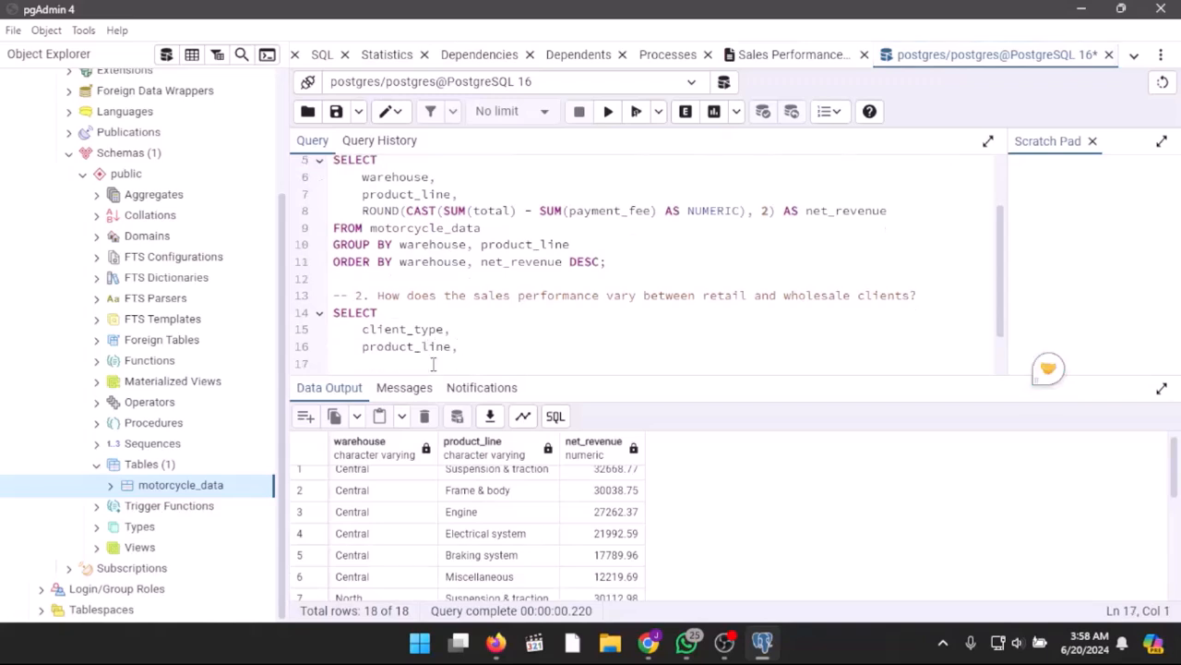
Step: Add the column ROUND(CAST(SUM(total) - SUM(payment_fee) AS NUMERIC), 2) AS net_revenue to the question 2 query
text(ROUND)
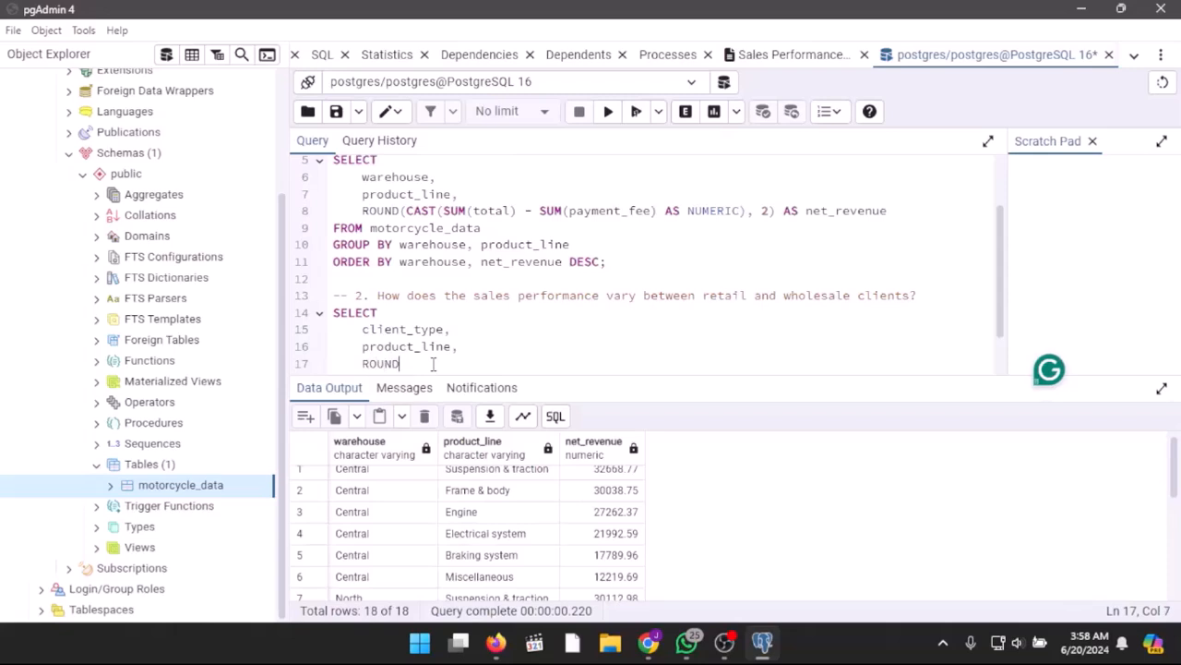
text((CAST()
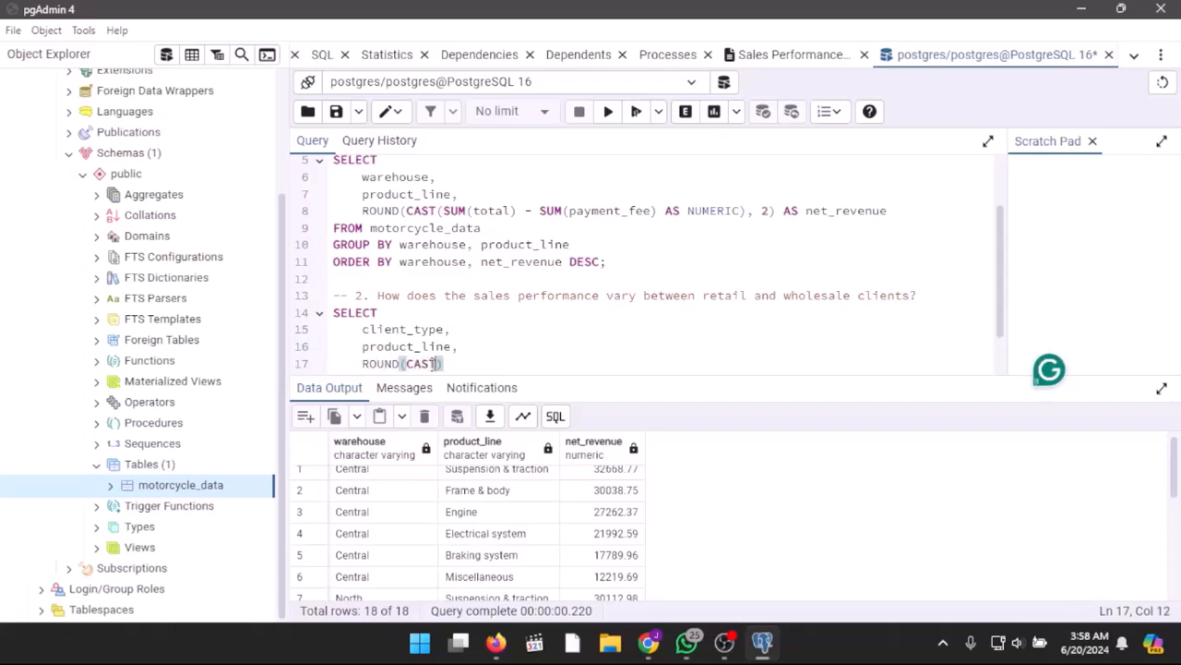
text(SUM(total))
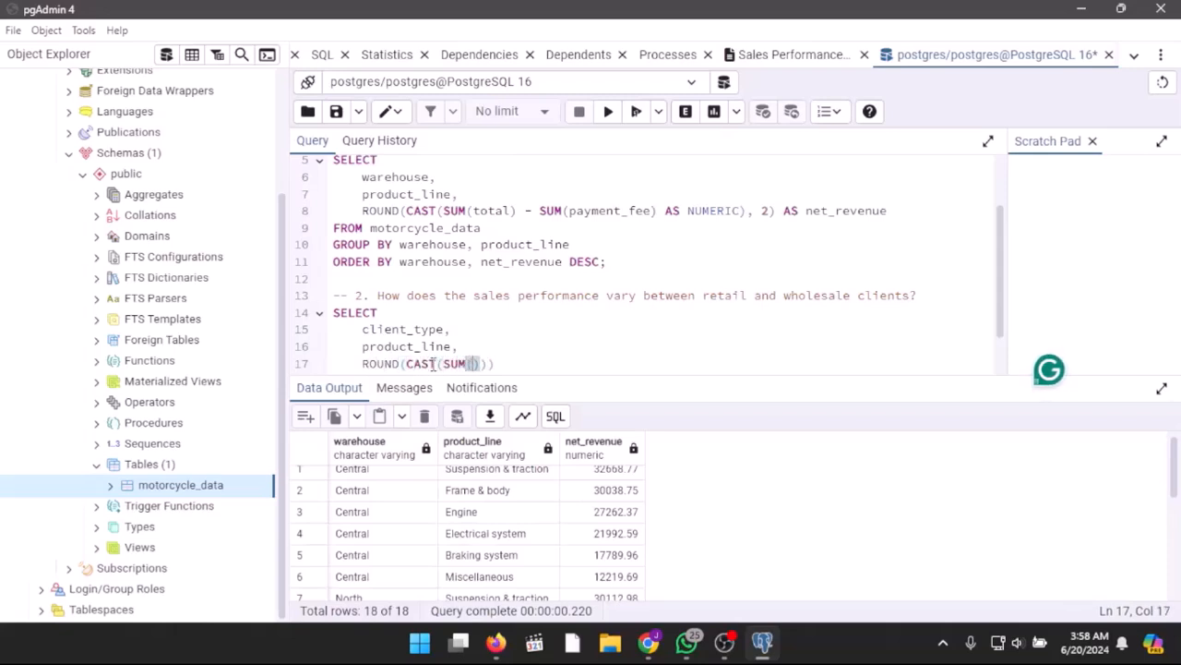
text( - SUM()
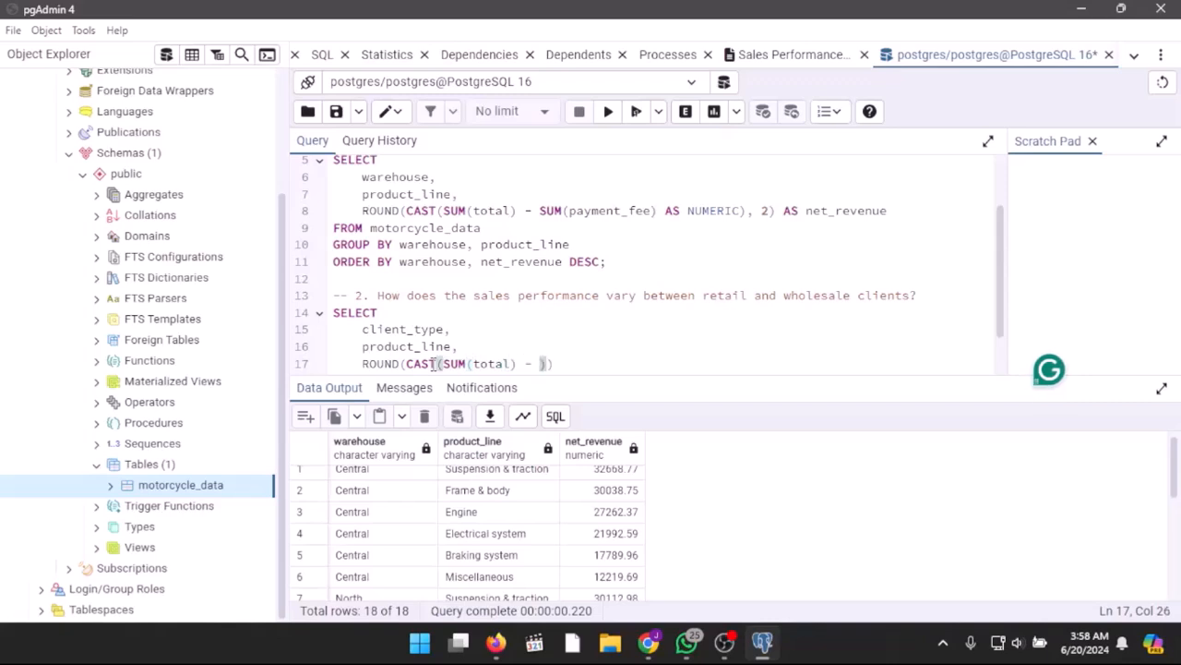
text(payment_fee)
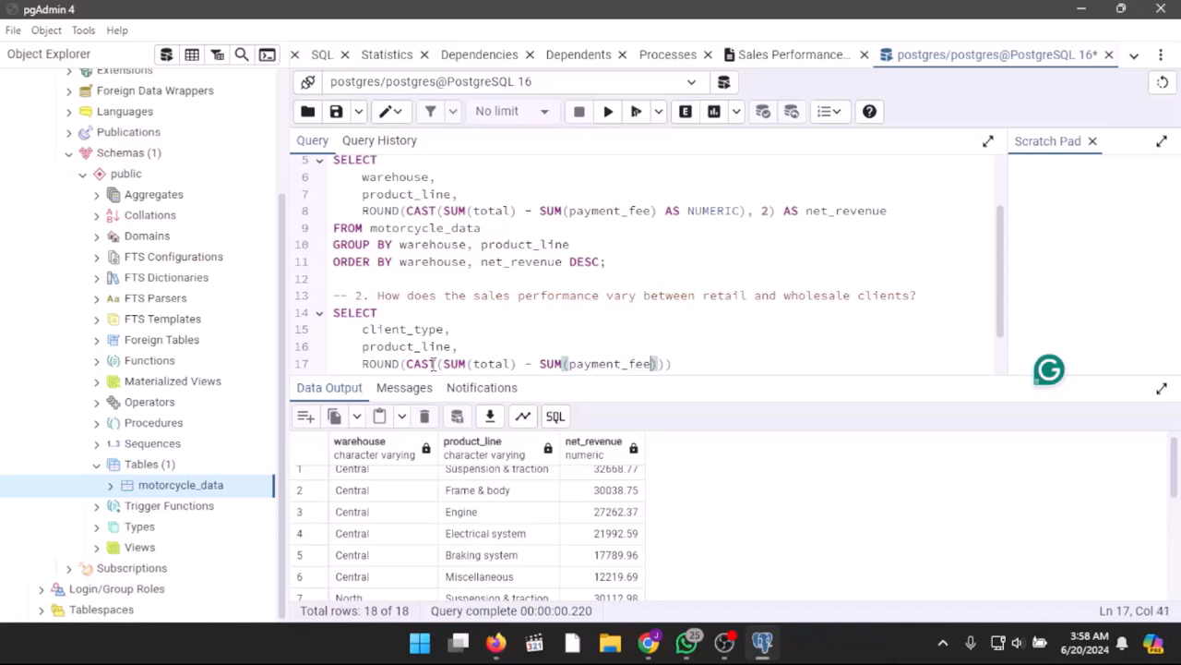
text() AS NUMERIC))
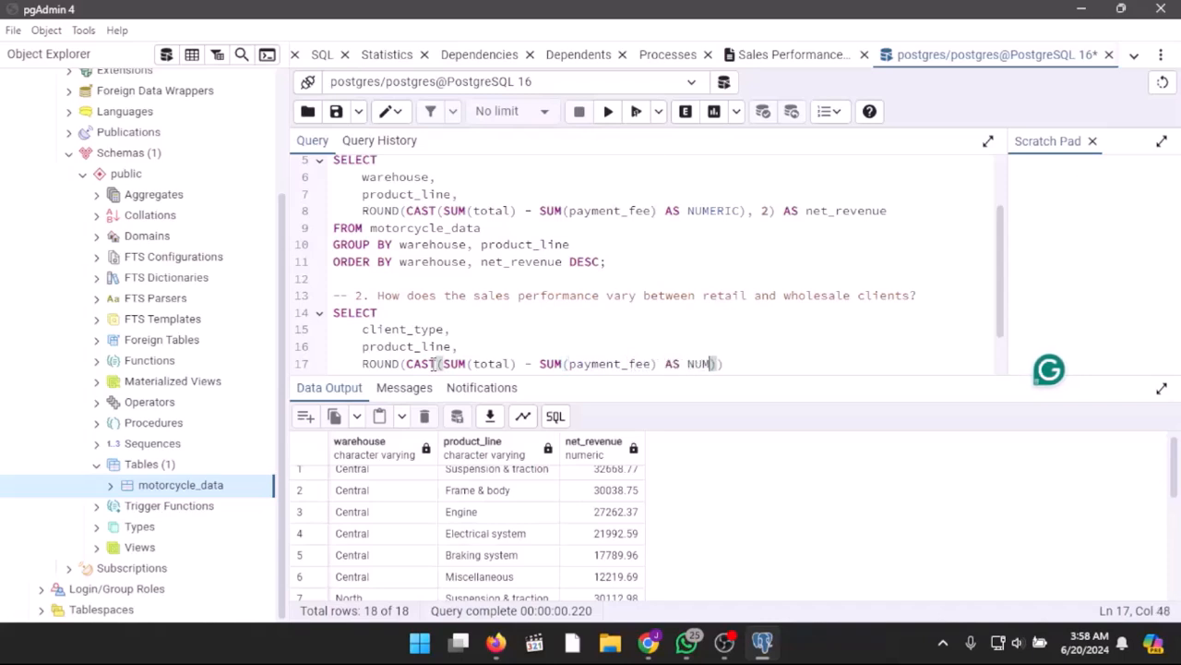
text(, 2))
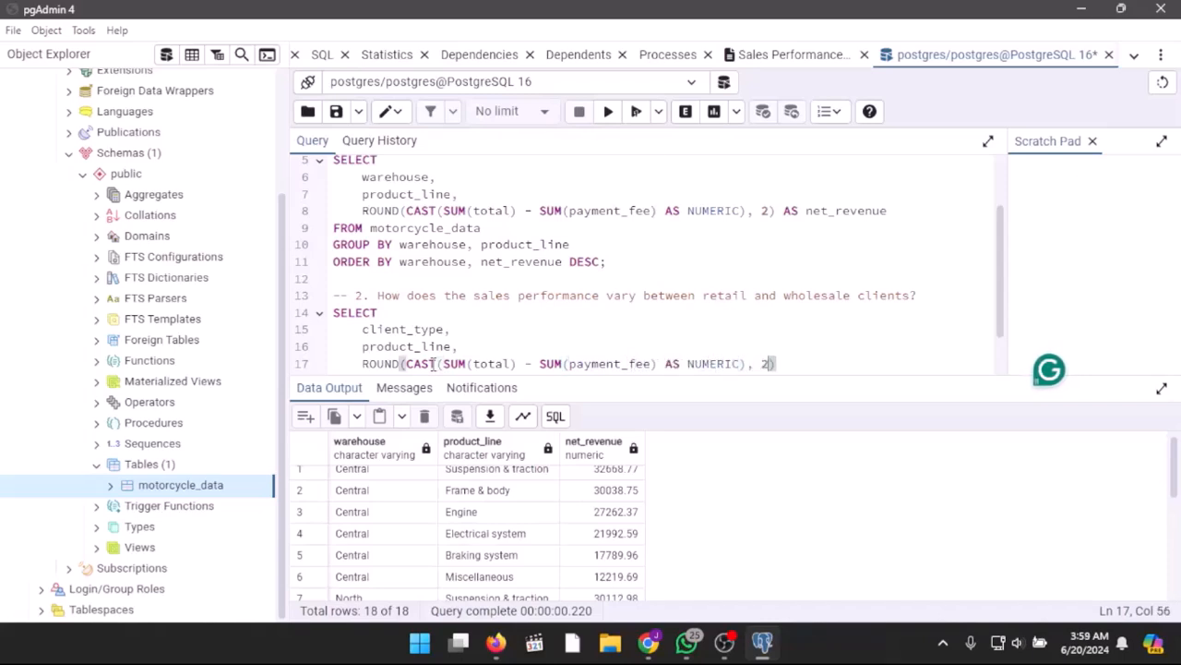
text( AS )
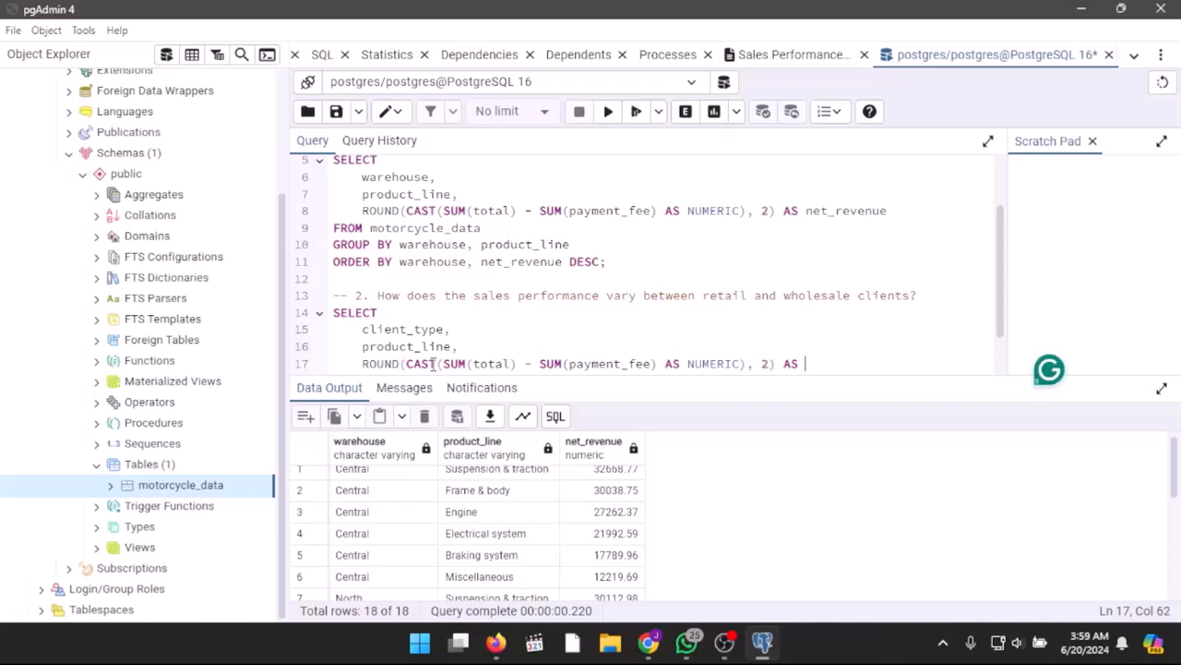
text(net_revenu)
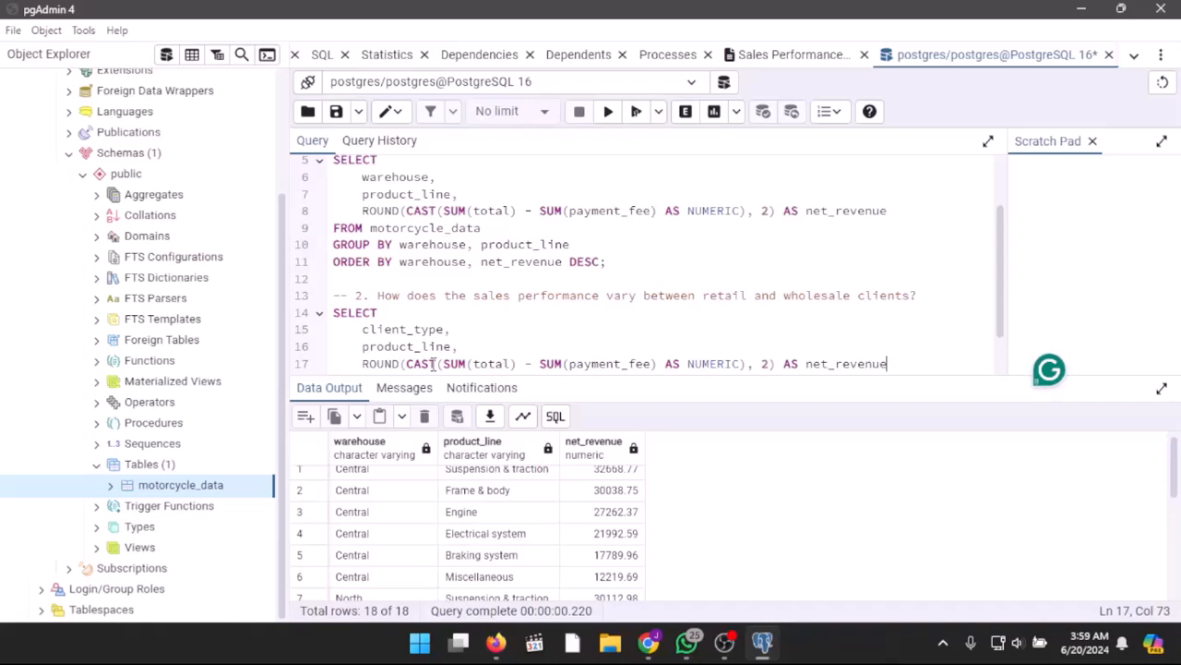
text(e)
key(Return)
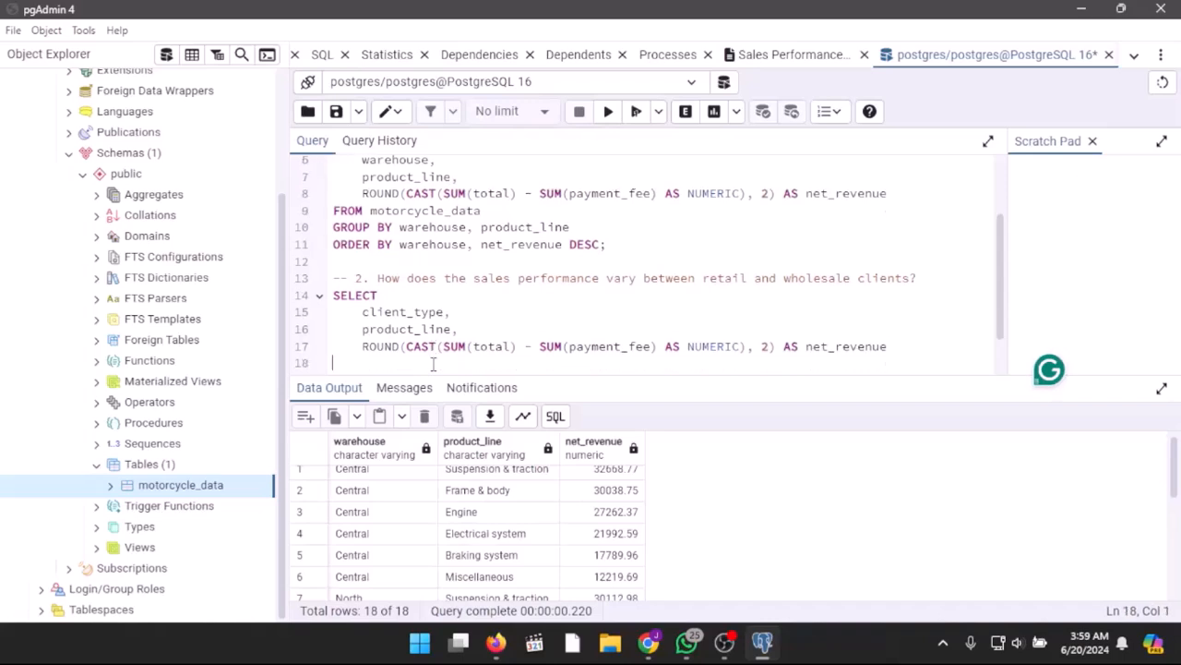
Step: Select the question 2 data FROM motorcycle_data and group it by client_type, product_line
text(FROM motorcycle)
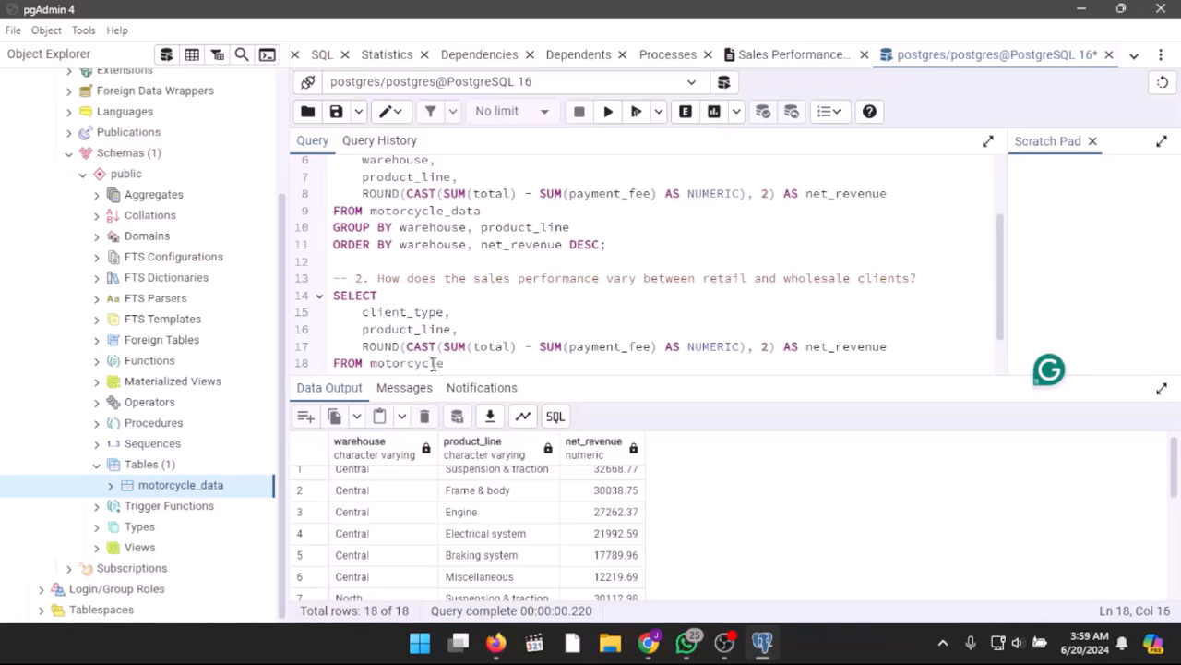
text(_data)
key(Return)
text(GRO)
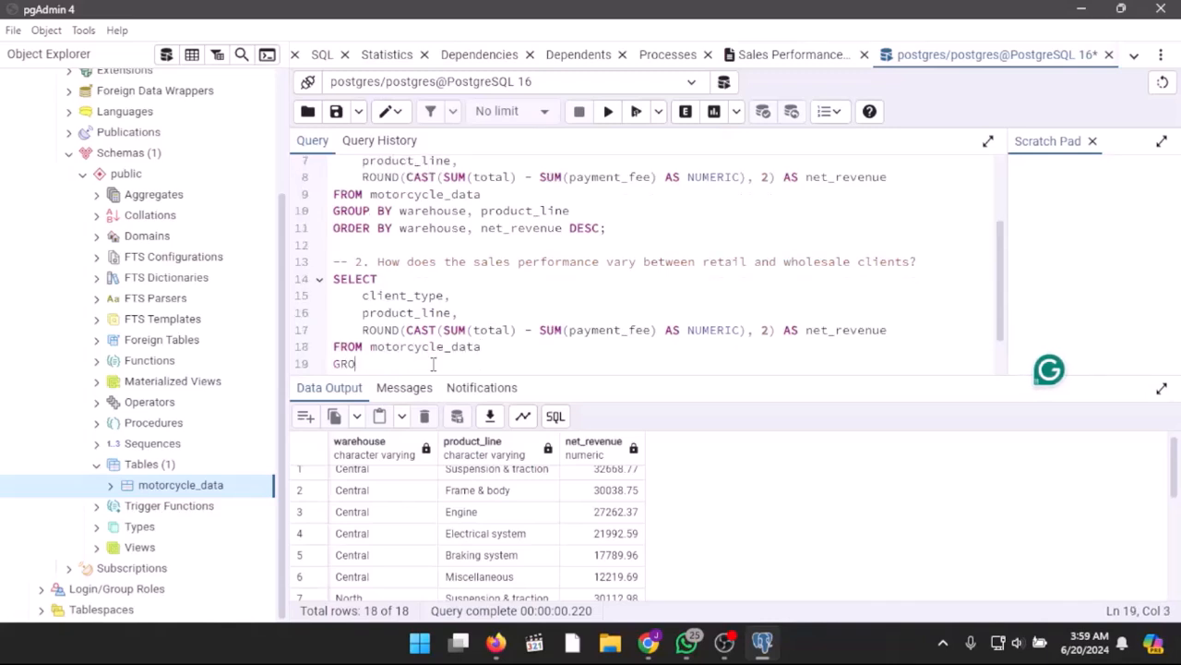
text(UP BY clie)
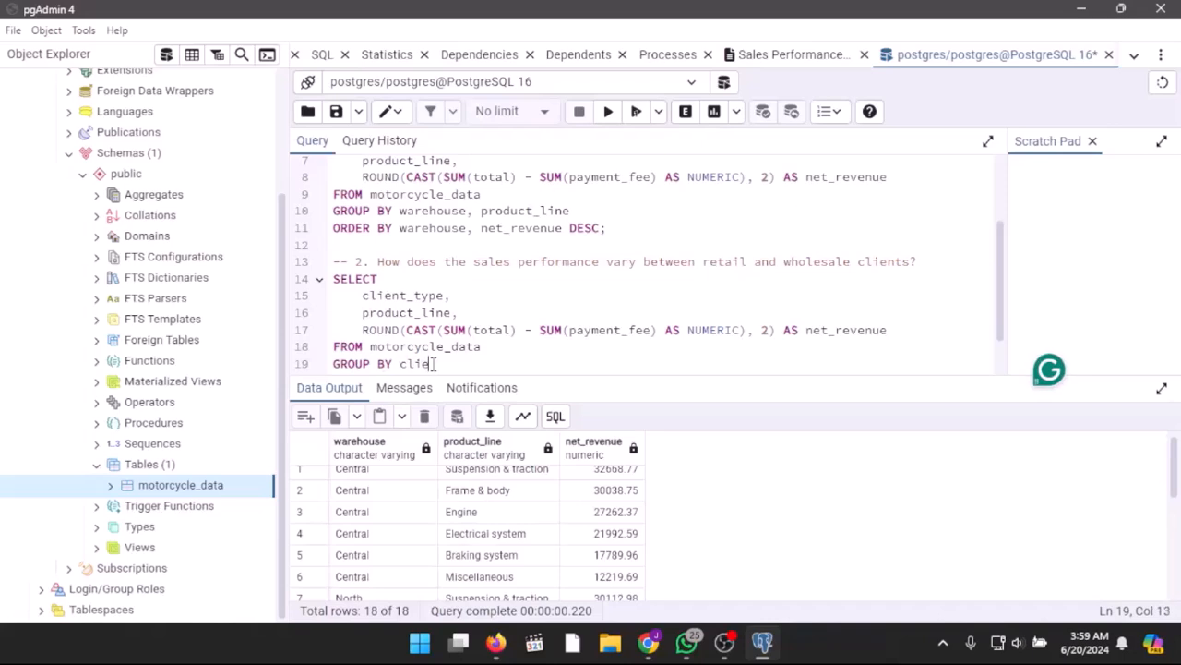
text(nt_type, produc)
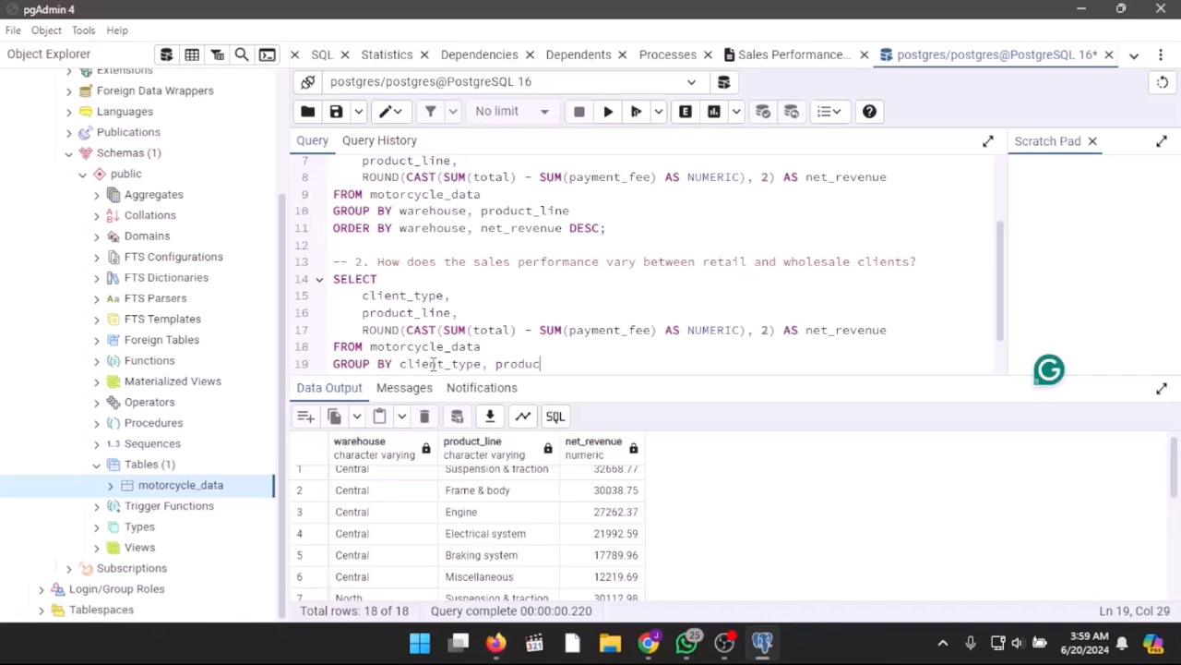
text(t_line)
key(Return)
Step: Order the question 2 query by client_type, net_revenue and end the statement with a semicolon
text(ORDER BY )
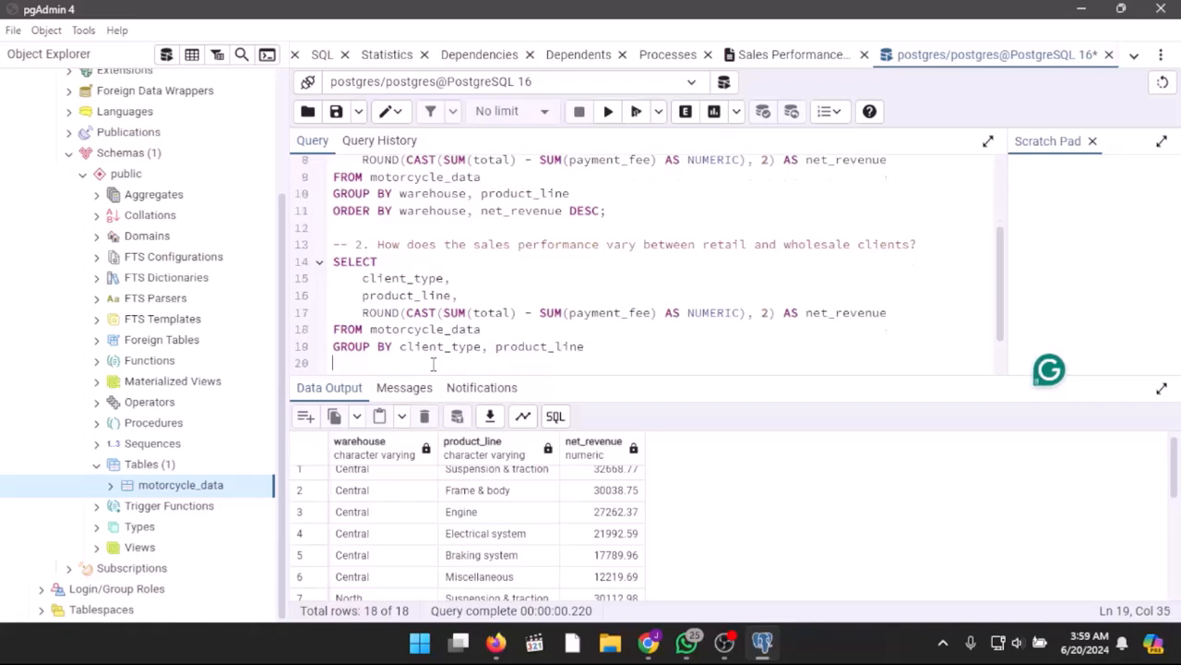
text(client_t)
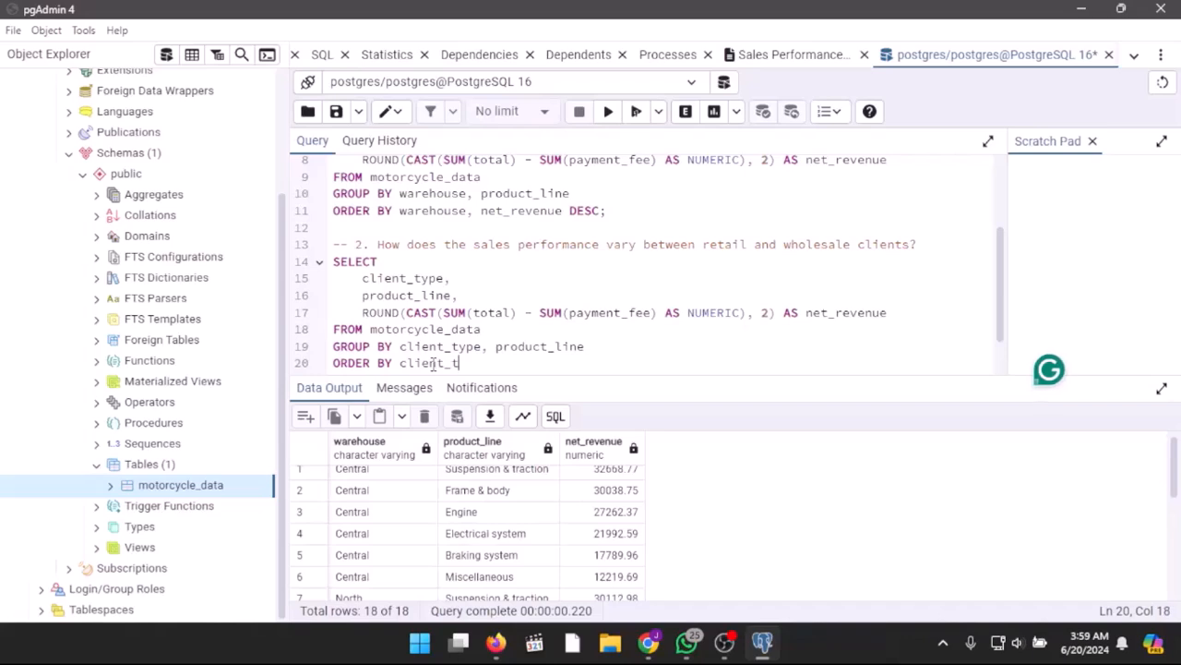
text(ype, net_revenue)
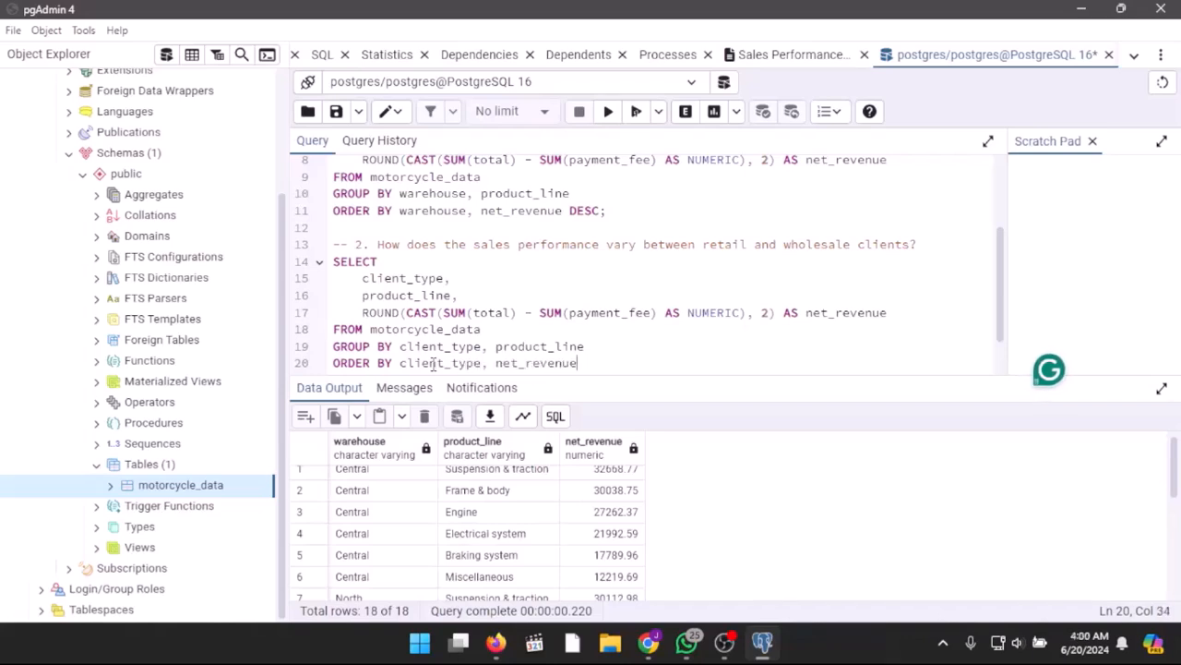
text(;)
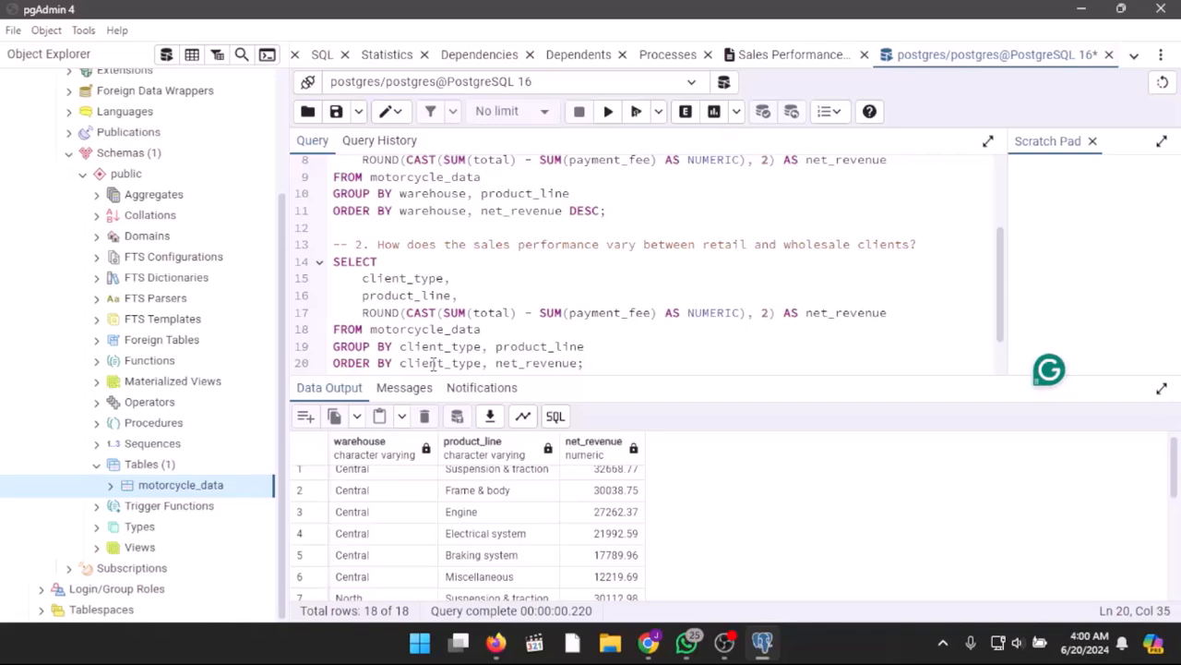
Step: Run the question 2 query and review its result rows in an enlarged output view, then restore the editor
click(637, 111)
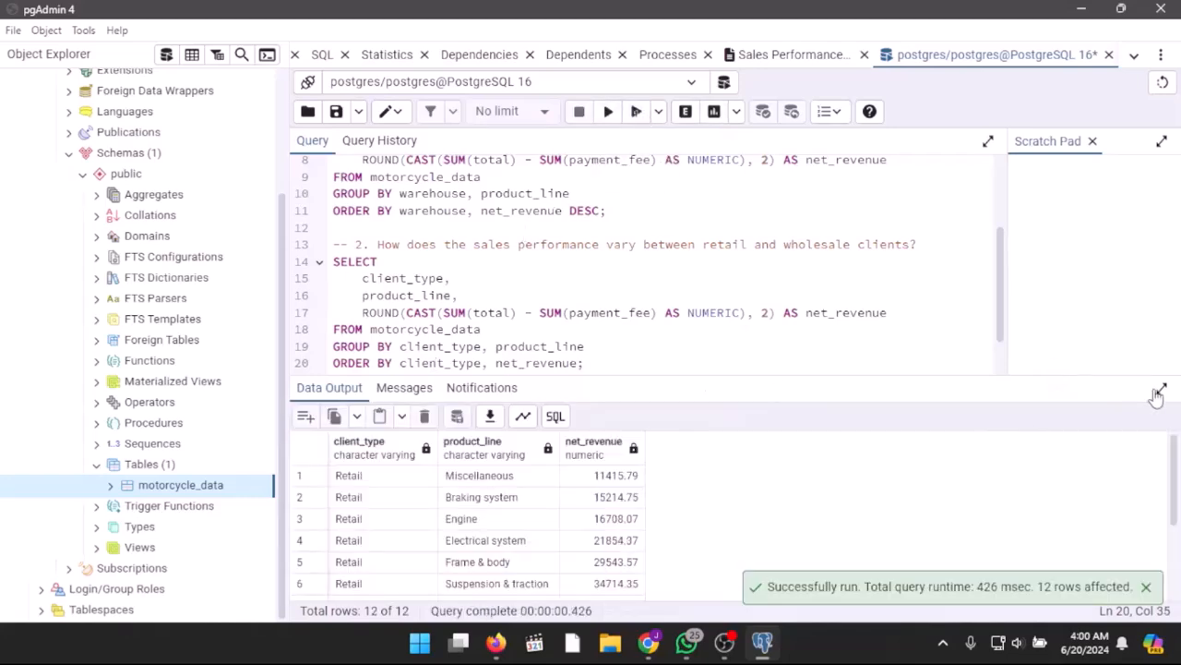
click(1161, 391)
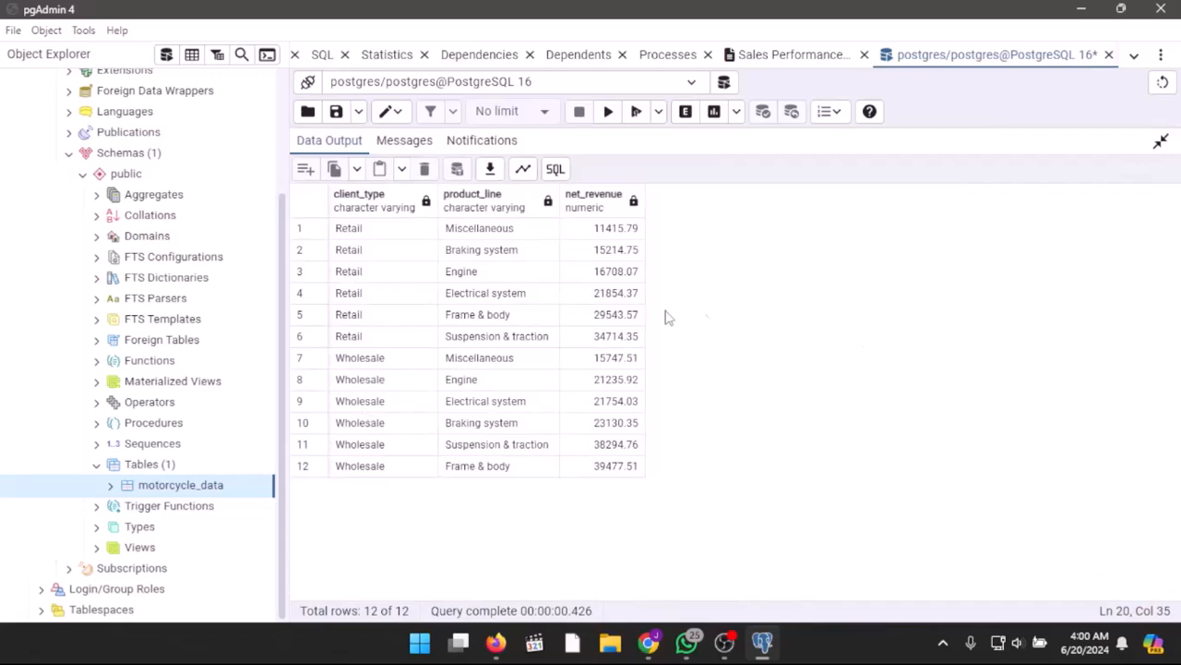
click(1161, 144)
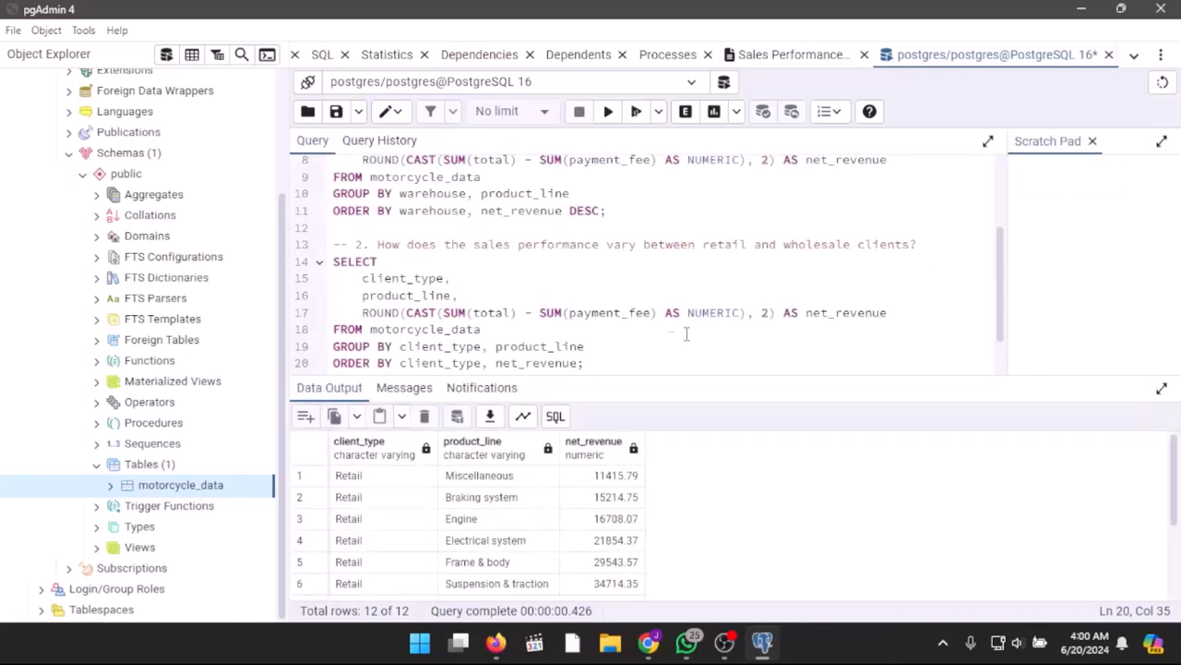
Step: Add DESC after net_revenue in the ORDER BY clause of the question 2 query
text(DESC)
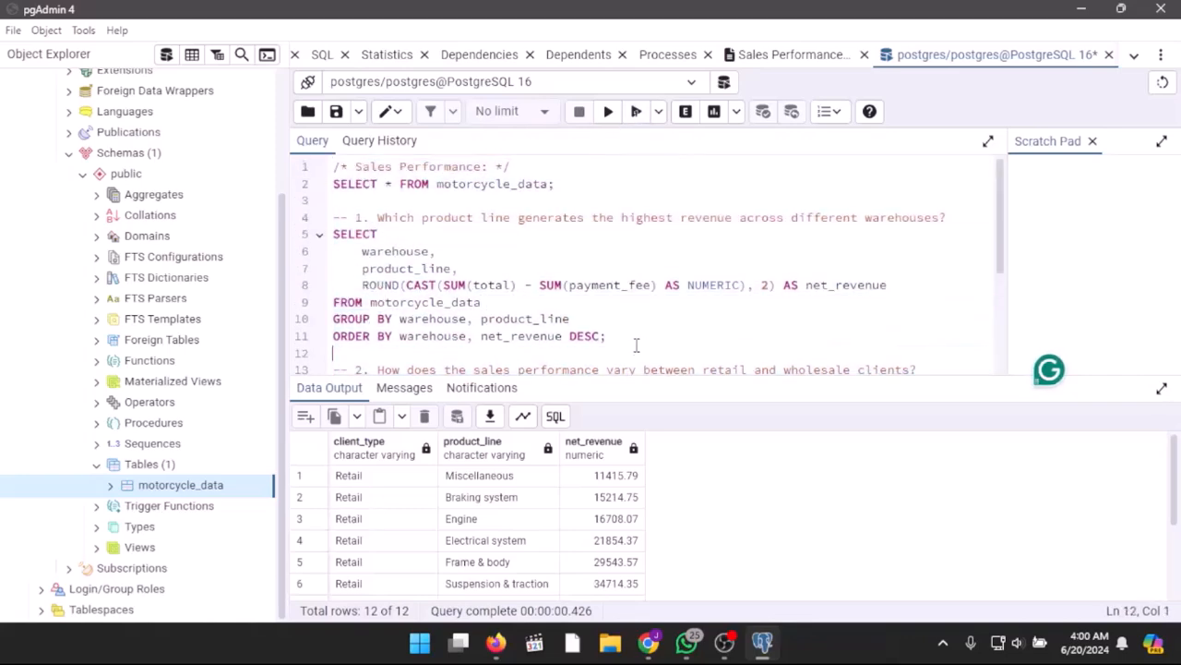
scroll(641, 329, down, 3)
click(641, 318)
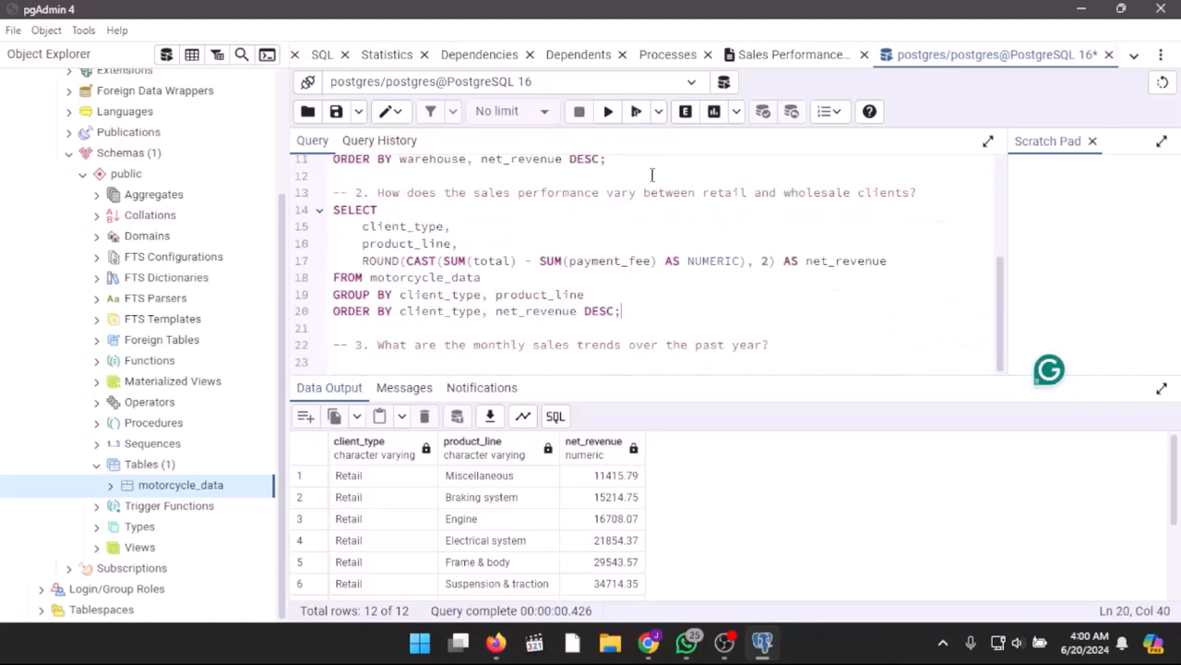
Step: Rerun the question 2 query with the descending order and compare retail and wholesale revenue in the enlarged output, then restore the editor
click(636, 111)
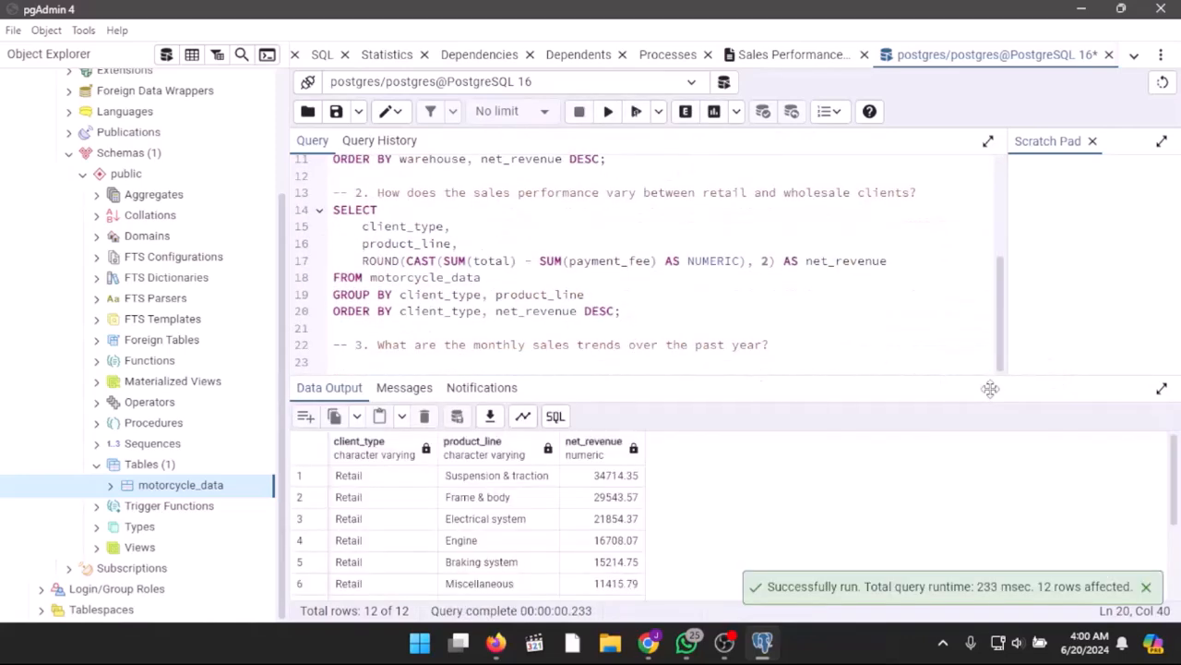
click(1161, 388)
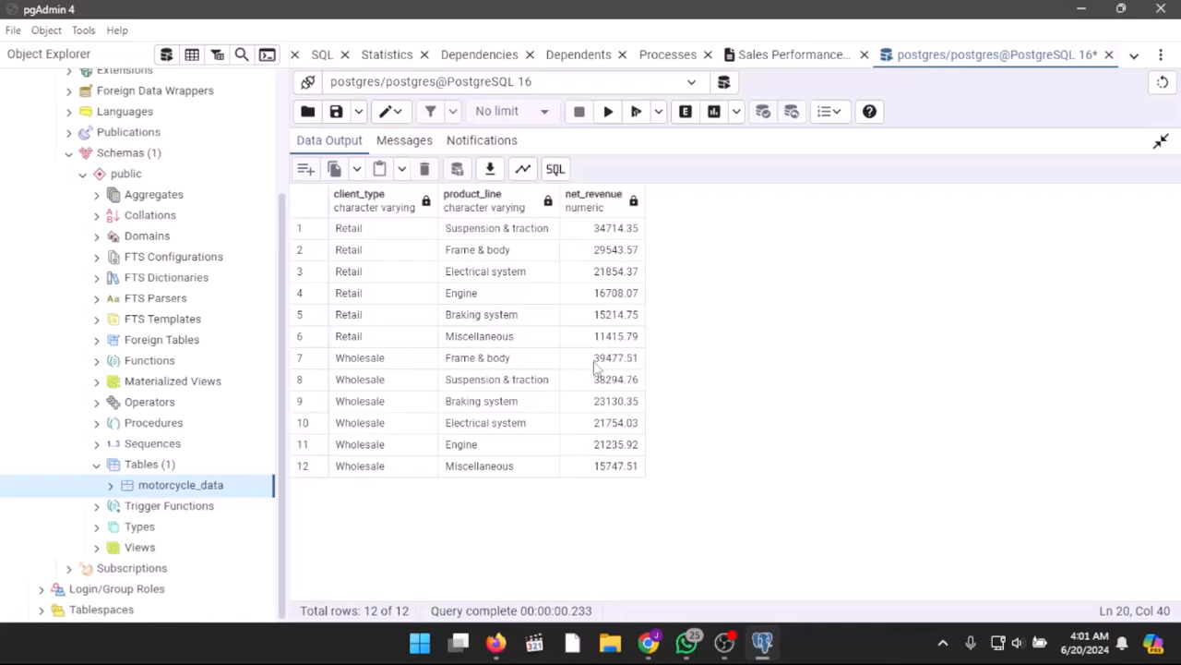
click(1161, 143)
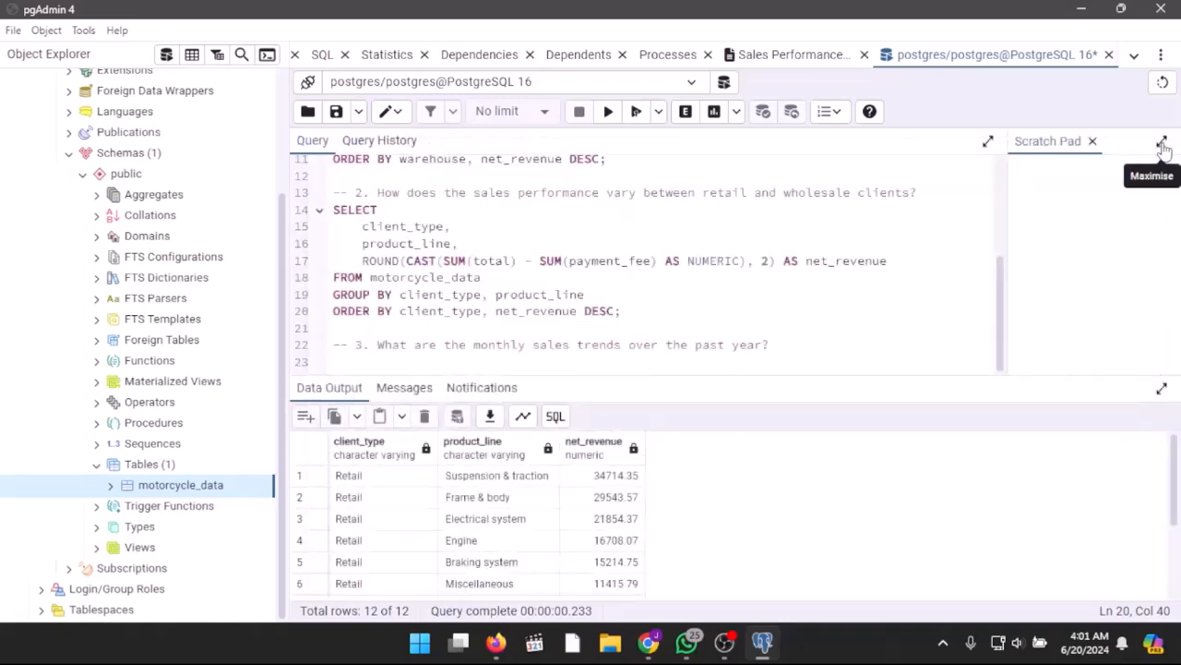
Step: Try ordering the question 2 query by net_revenue DESC only, removing client_type from ORDER BY, and run it
click(492, 311)
key(BackSpace)
key(BackSpace)
key(BackSpace)
key(BackSpace)
key(BackSpace)
key(BackSpace)
key(BackSpace)
key(BackSpace)
key(BackSpace)
key(BackSpace)
key(BackSpace)
key(BackSpace)
key(BackSpace)
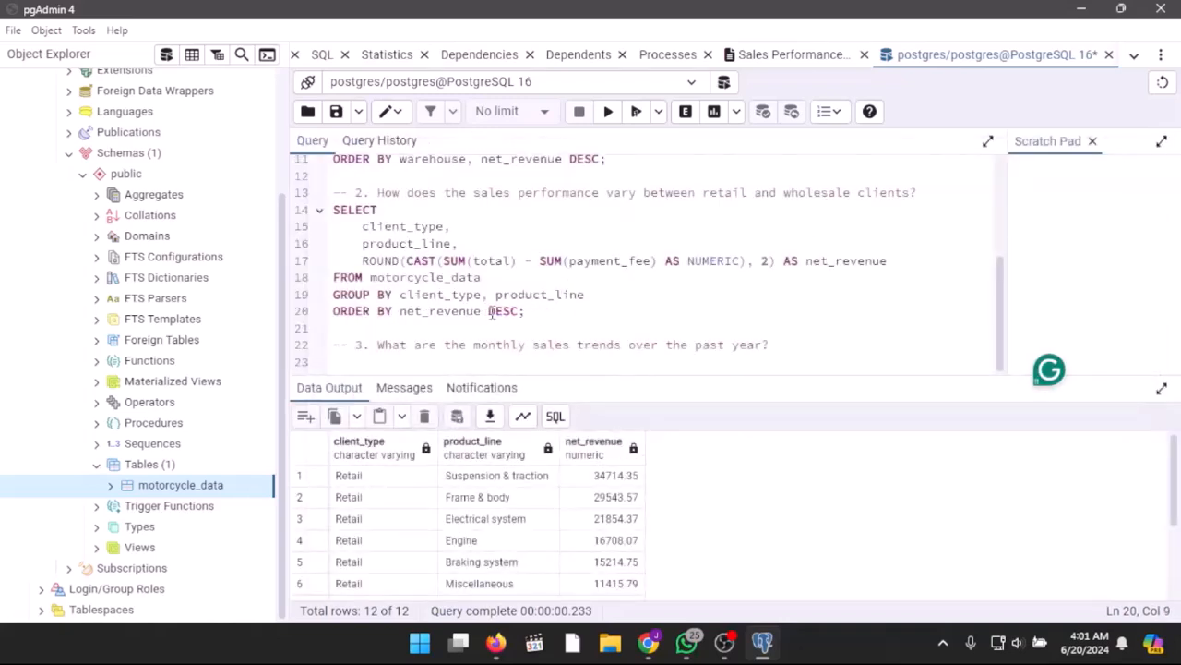
click(636, 111)
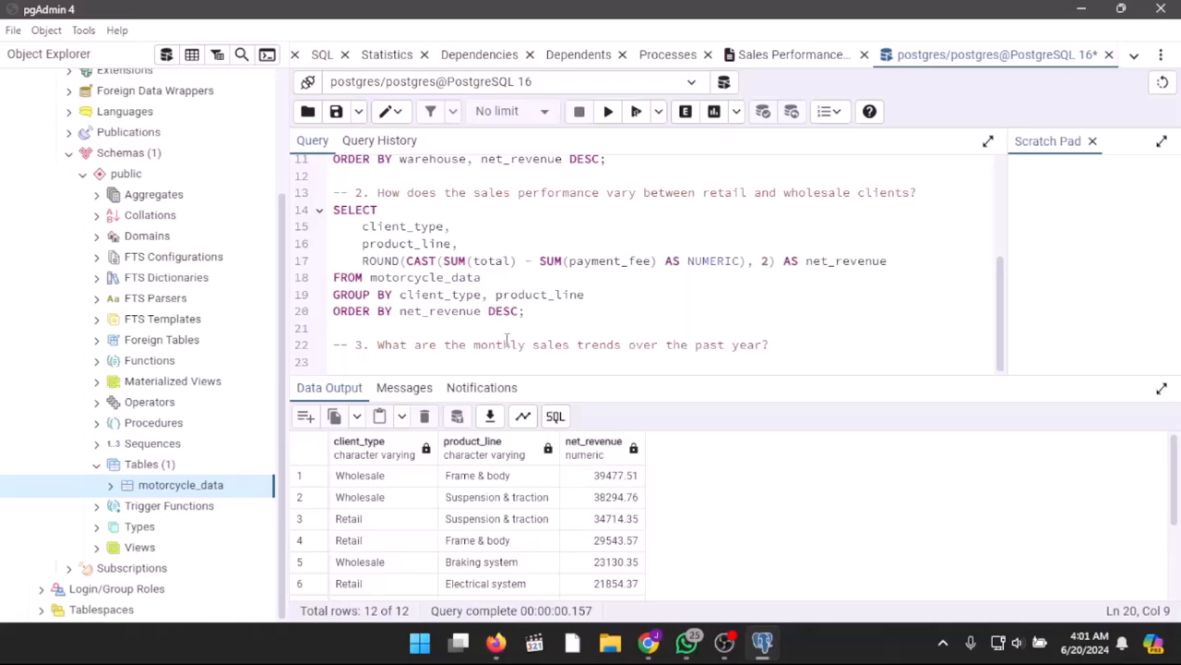
Step: Put client_type back before net_revenue in the question 2 ORDER BY clause and rerun the query
click(400, 312)
text(client_type)
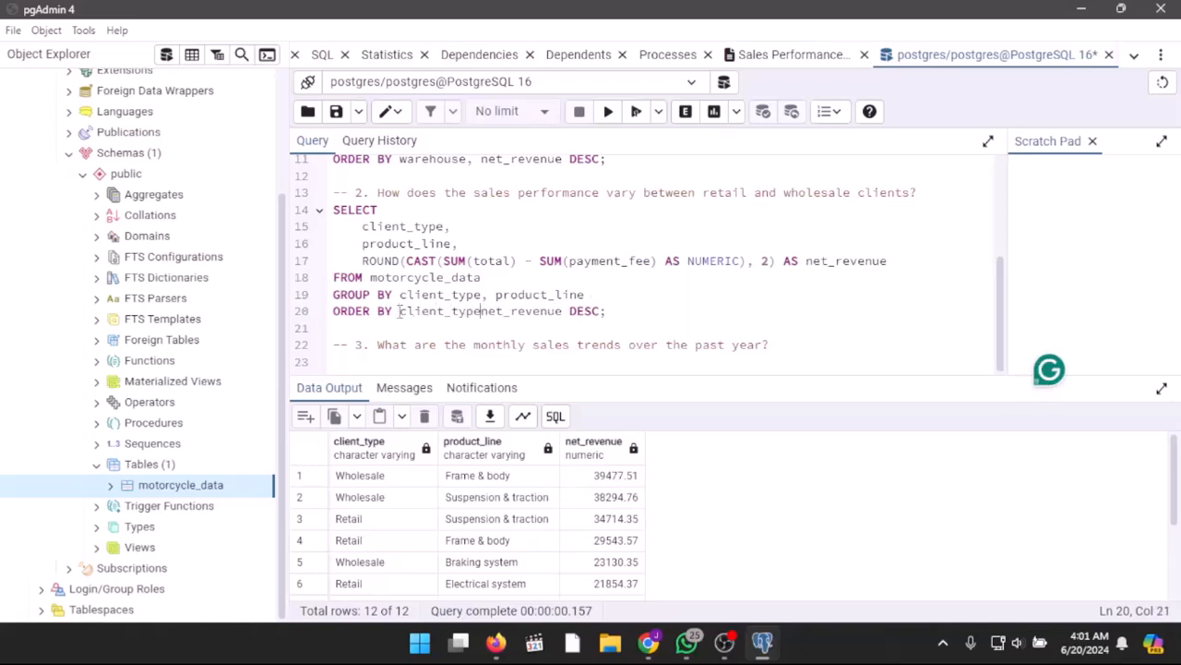
text(,)
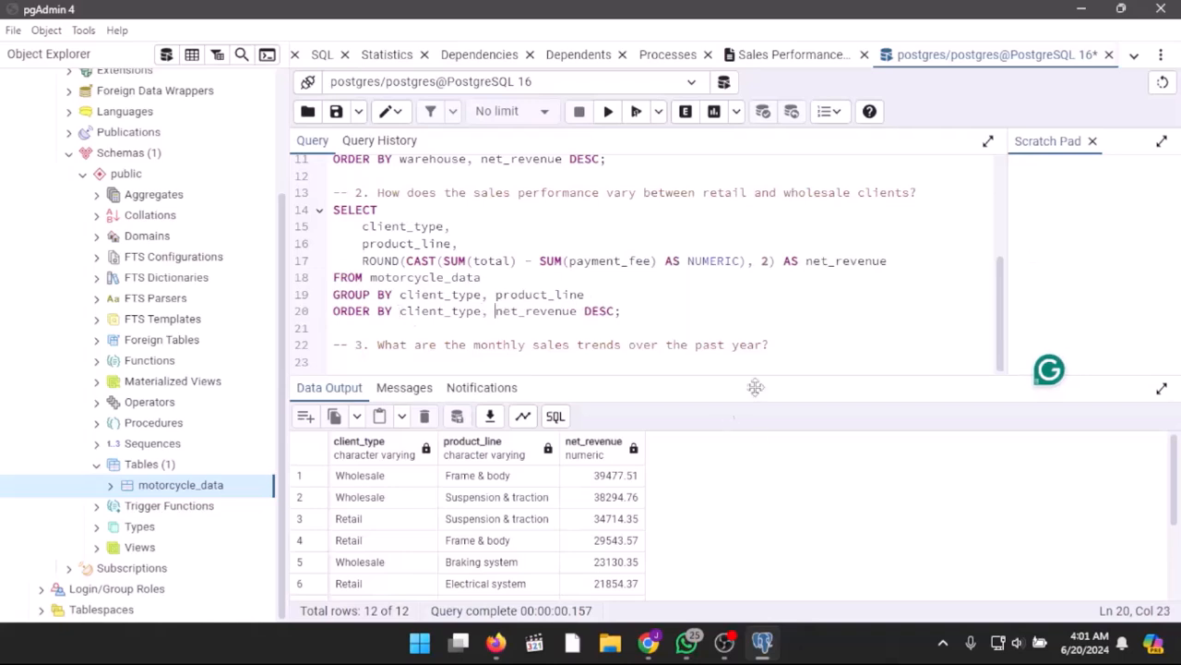
click(637, 114)
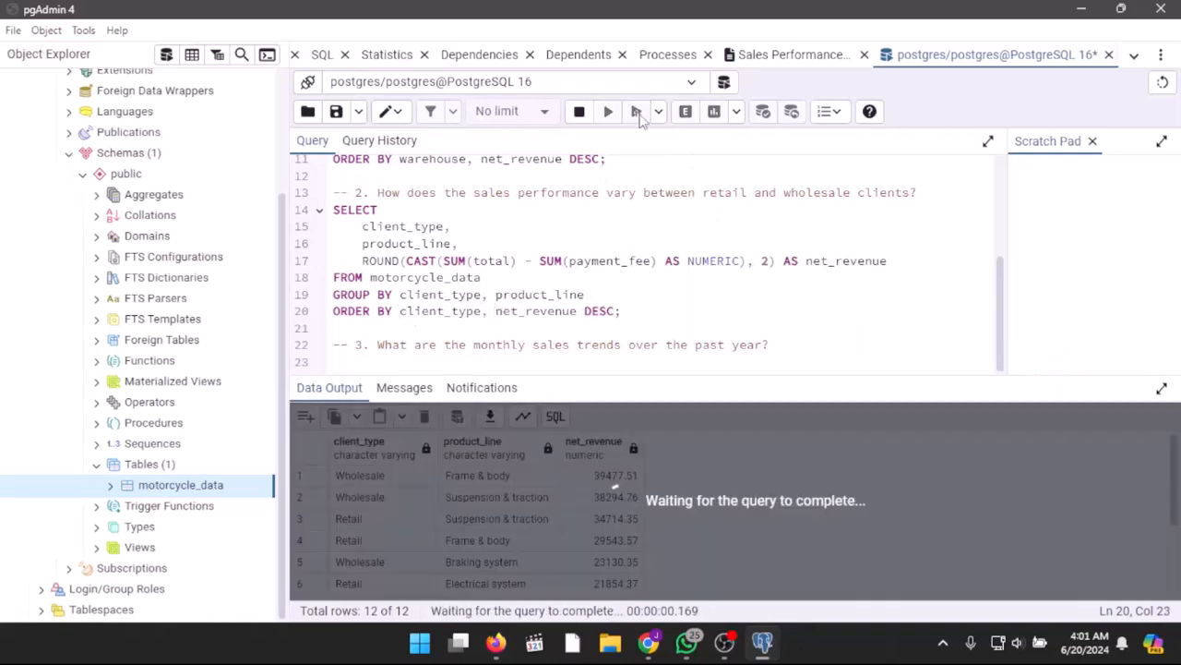
Step: Shorten the question 3 comment to "What are the monthly sales trends?" by removing "over the past year"
click(765, 361)
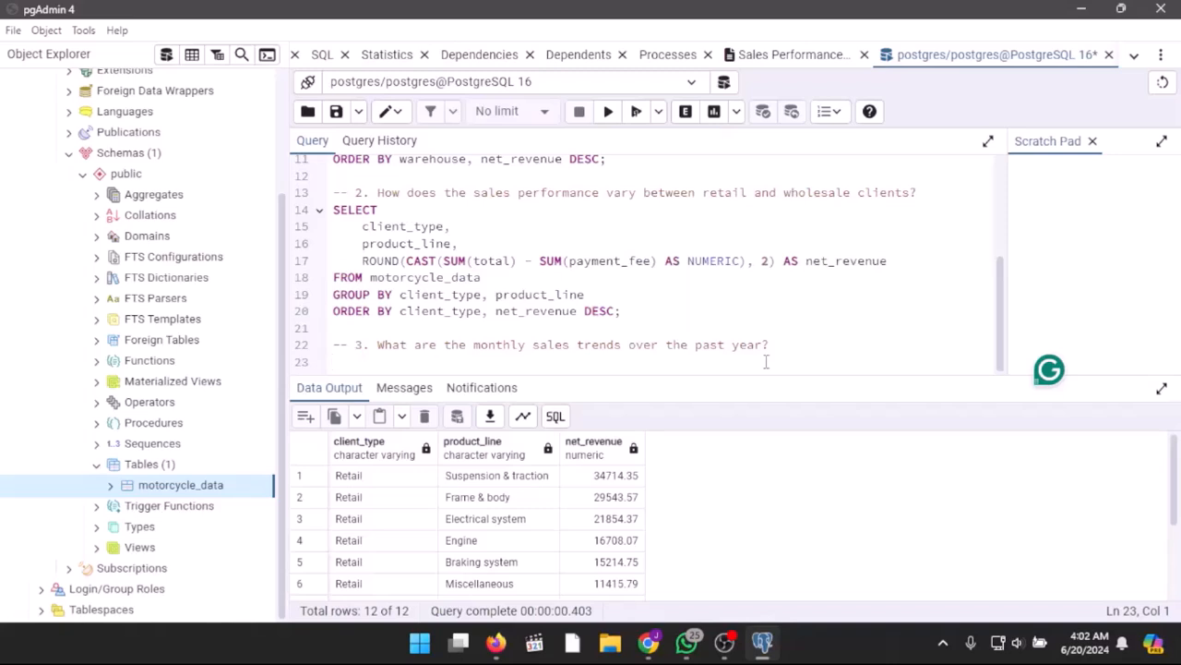
click(765, 344)
key(BackSpace)
key(BackSpace)
key(BackSpace)
key(BackSpace)
key(BackSpace)
key(BackSpace)
key(BackSpace)
key(BackSpace)
key(BackSpace)
key(BackSpace)
key(BackSpace)
key(BackSpace)
key(BackSpace)
key(BackSpace)
key(BackSpace)
key(BackSpace)
key(BackSpace)
key(BackSpace)
key(BackSpace)
Step: Start the question 3 SELECT below its comment with CASE WHEN EXTRACT(month FROM date) = 6 THEN 'June'
click(556, 367)
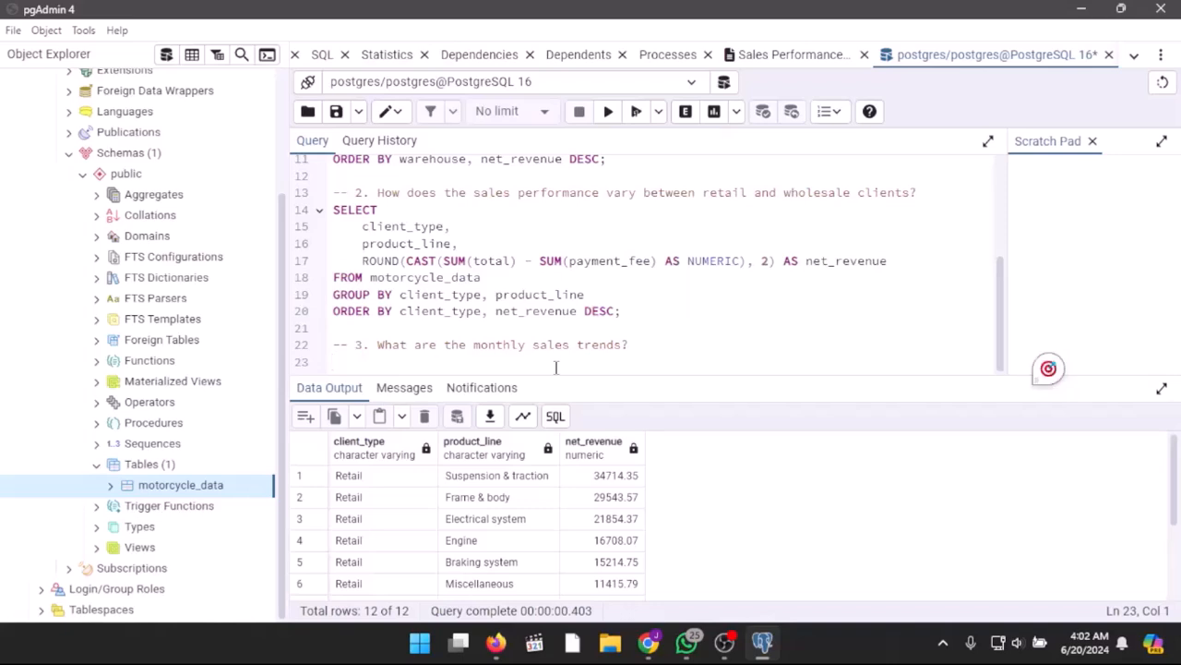
text(SELECT)
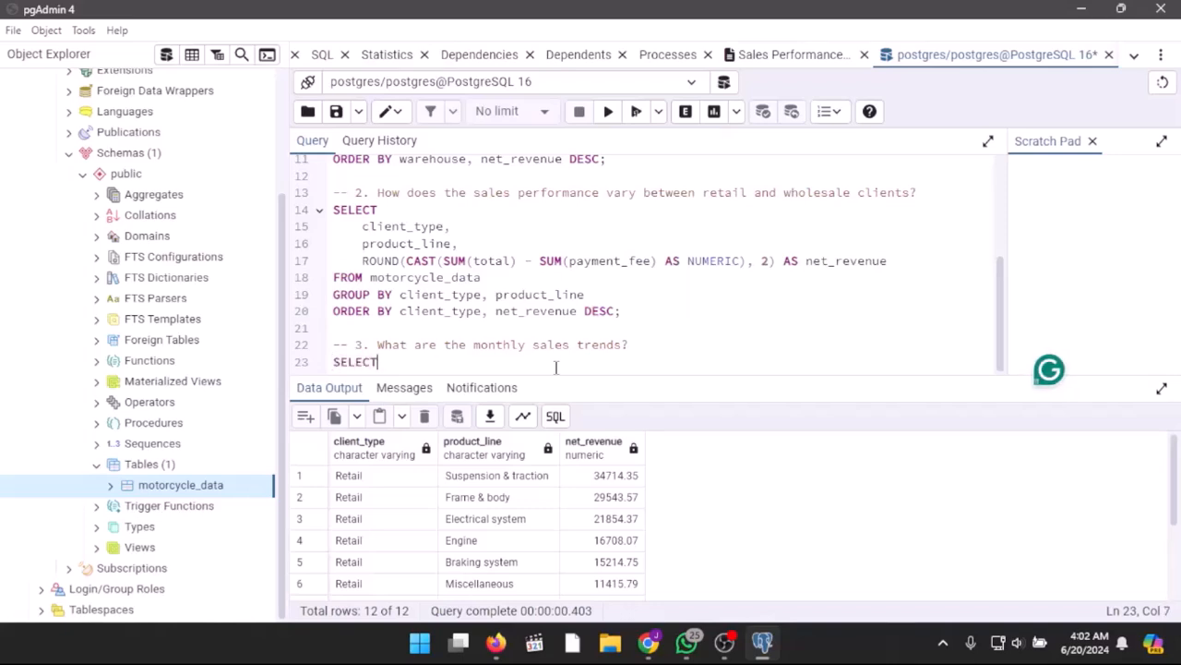
key(Return)
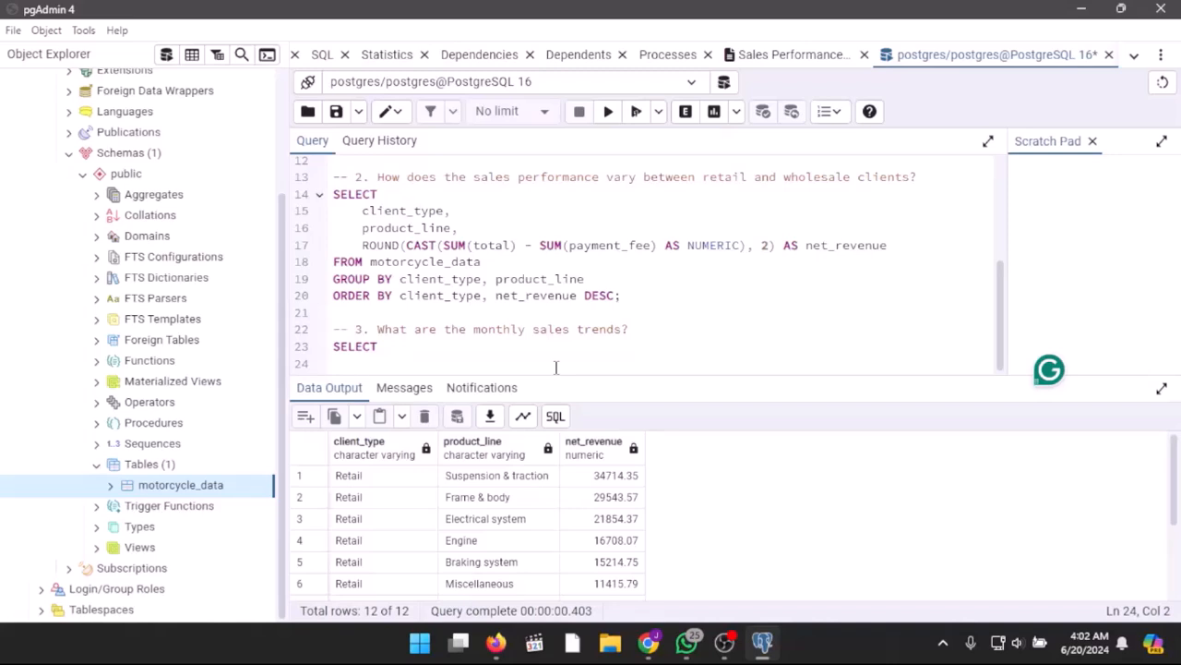
text(c)
key(BackSpace)
text(CASE WHEN EXTRACT()
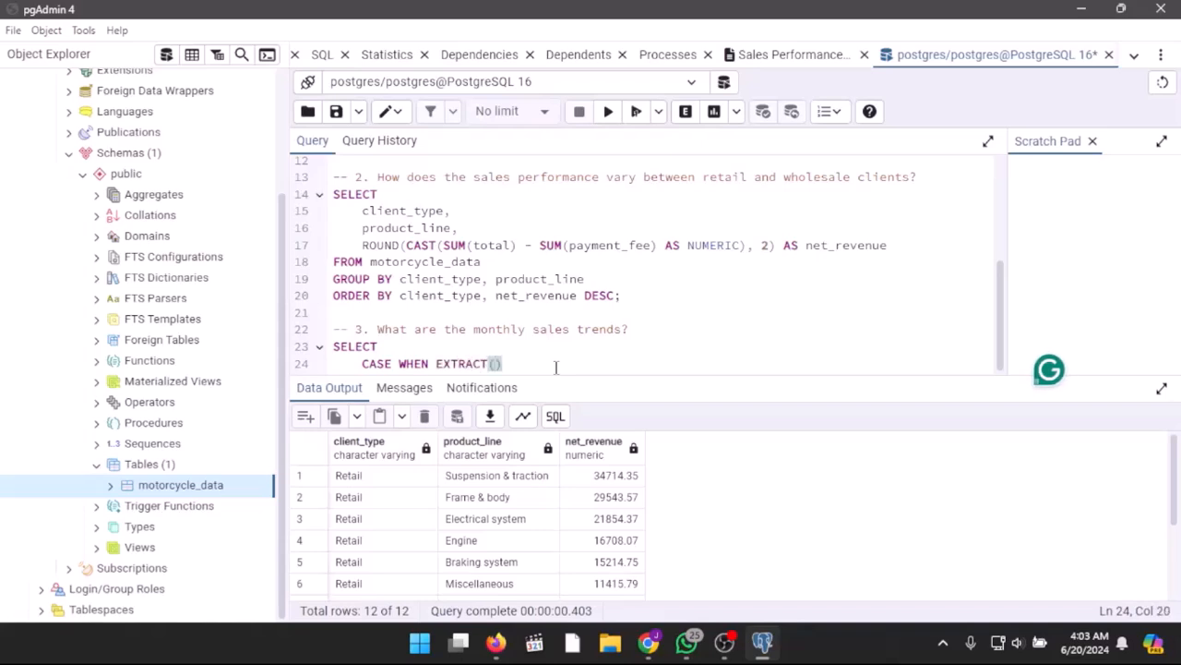
text(month FROM date) = 6 THEN 'June)
Step: Add a second CASE branch on an indented line: WHEN EXTRACT(month FROM date) = 7 THEN 'July'
key(Return)
key(Tab)
text(WHEN EXTRACT)
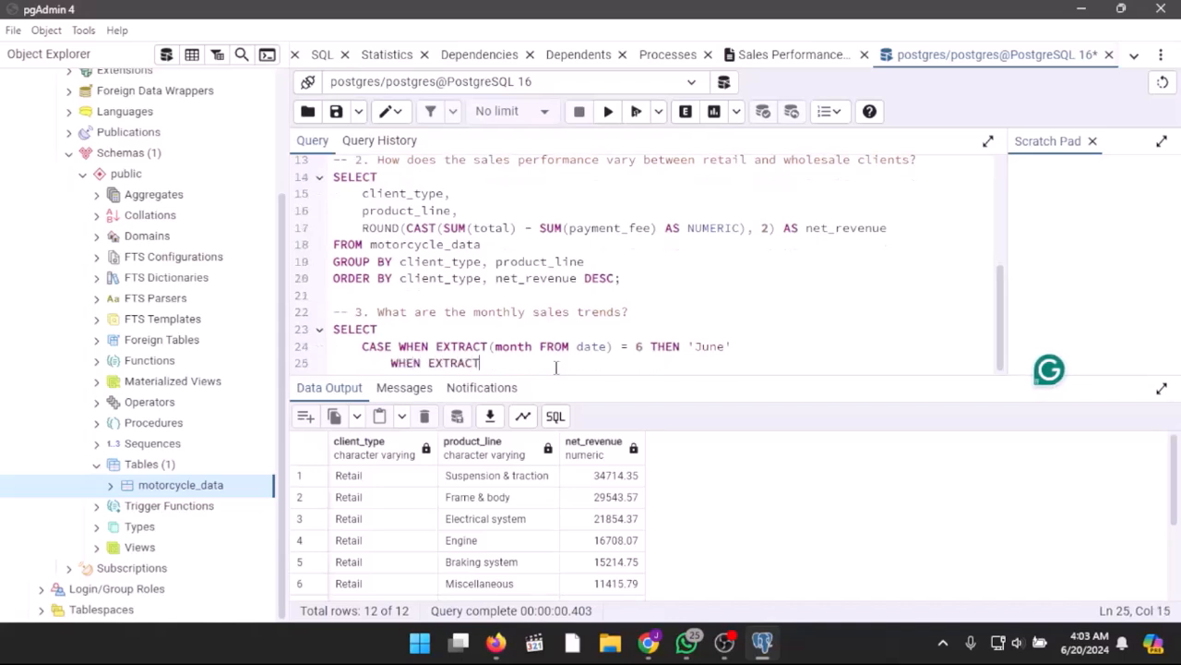
text((month f)
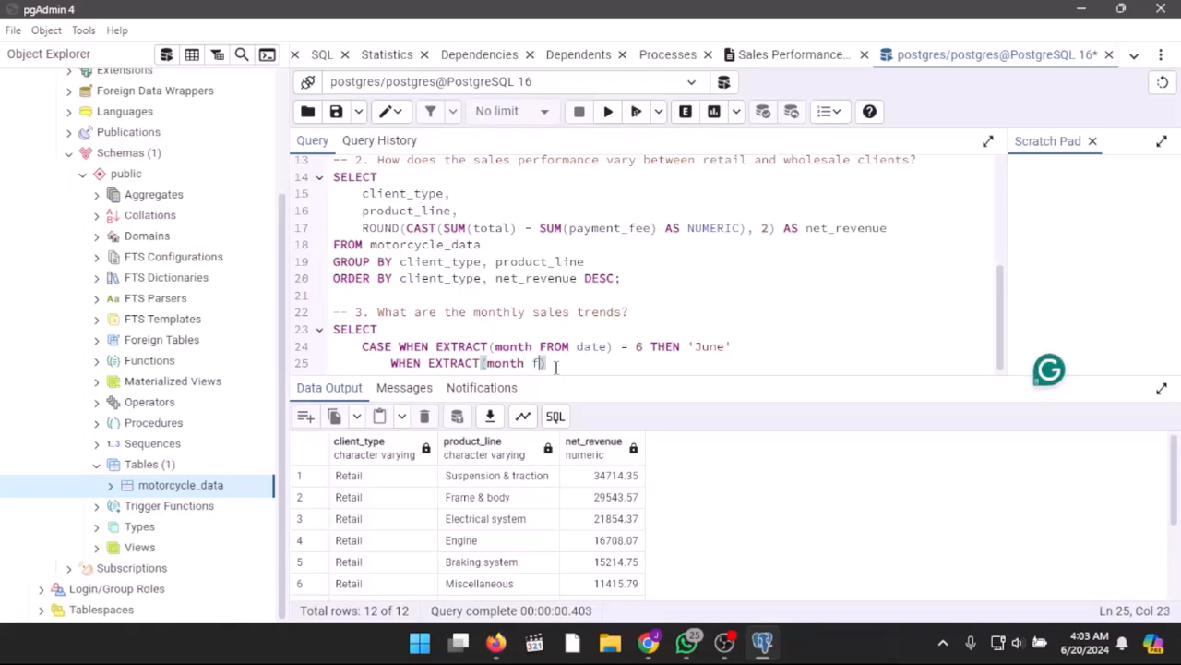
key(BackSpace)
text(FROM date) = 7 THEN 'July')
Step: Add the branch WHEN EXTRACT(month FROM date) = 8 THEN 'August' and close the CASE expression with END AS month
key(Return)
text(w)
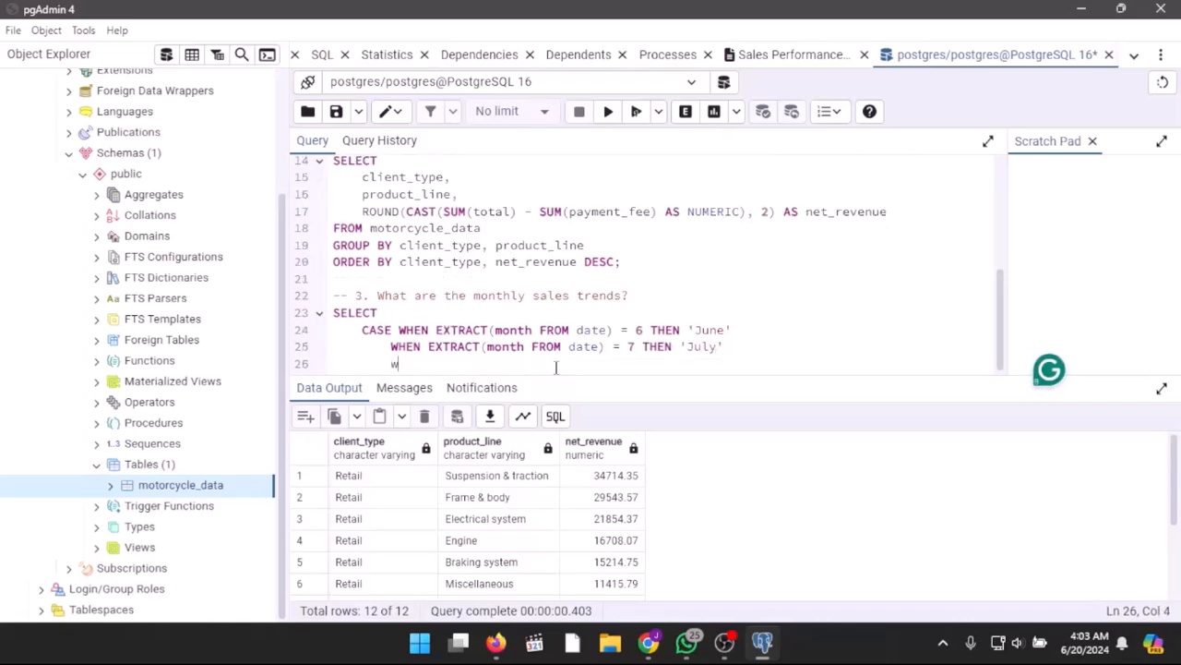
text(hen EXTRACT()
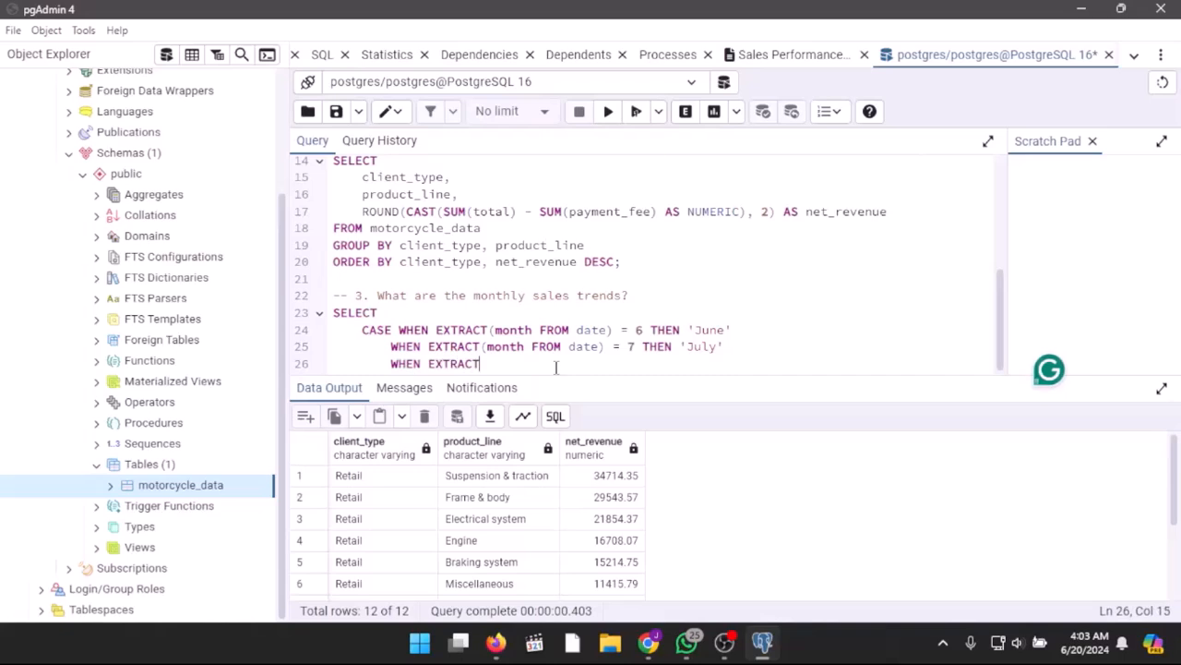
text(month FROM )
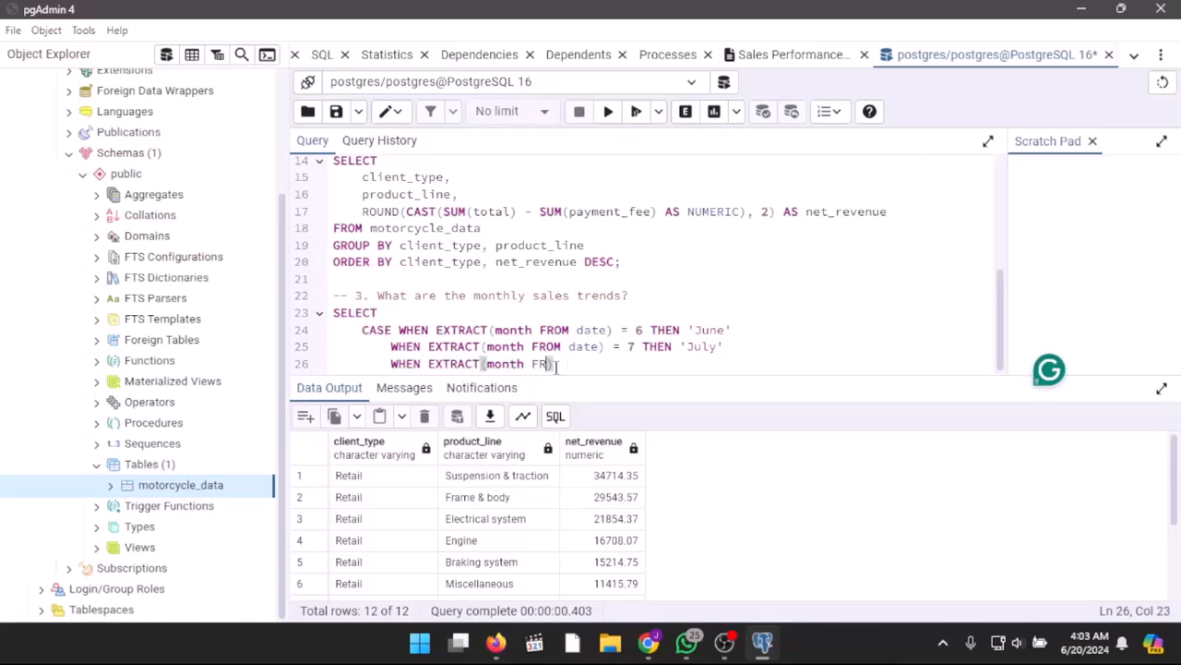
text(date) = )
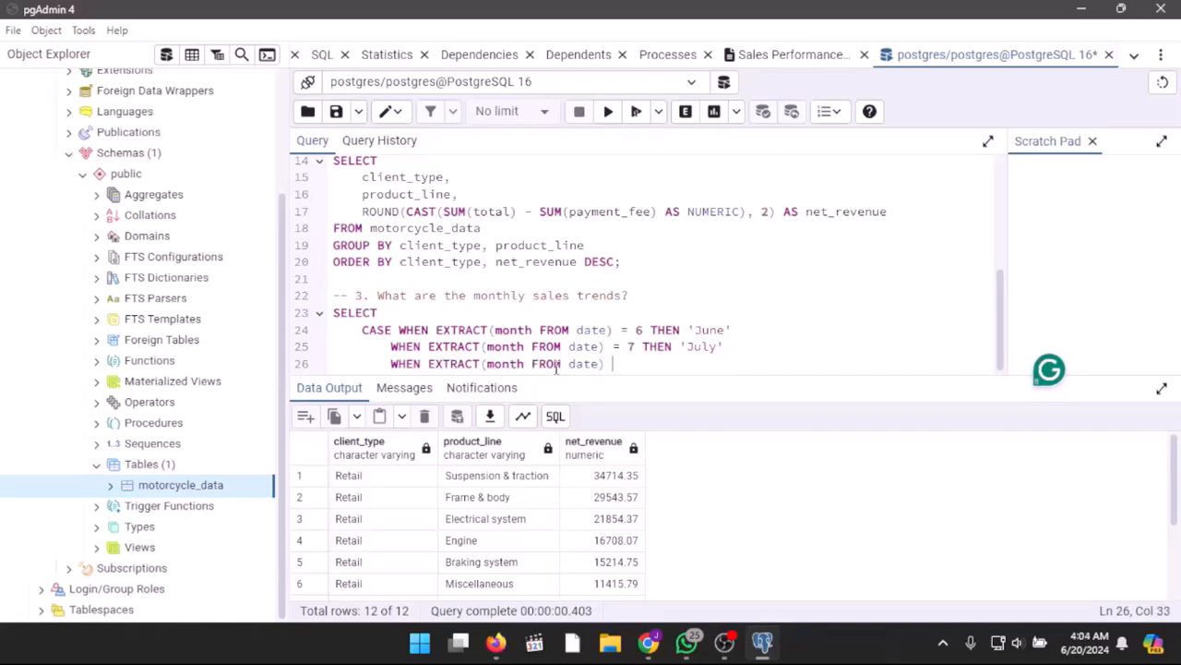
text(8 THEN 'August)
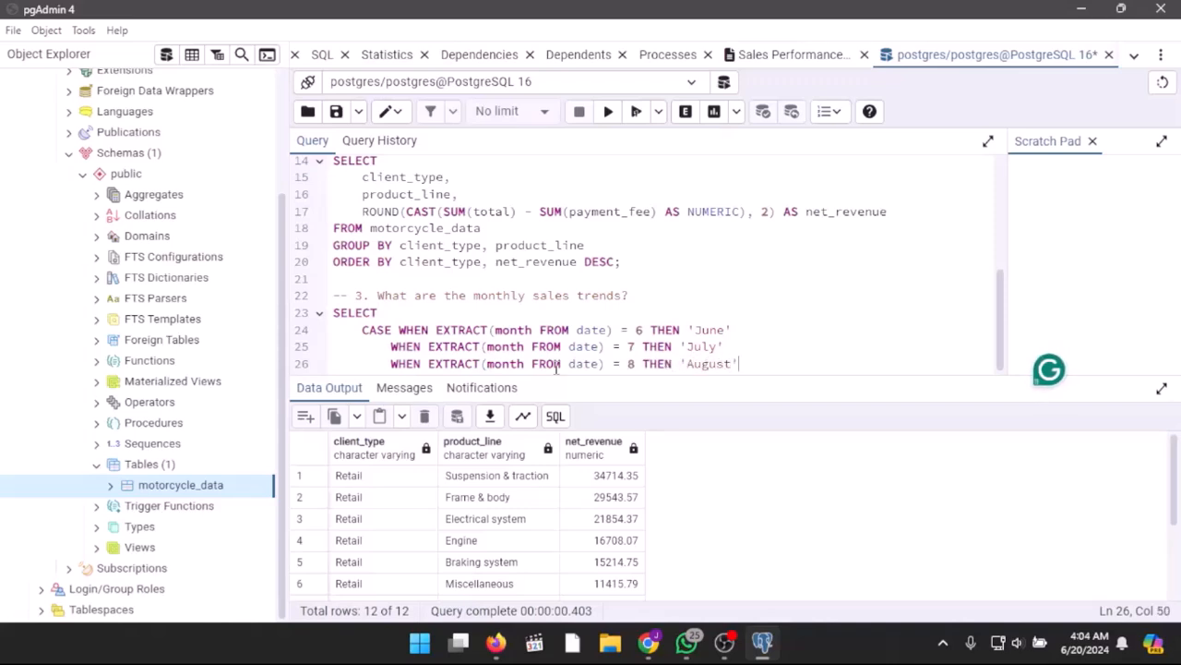
key(Return)
text(END)
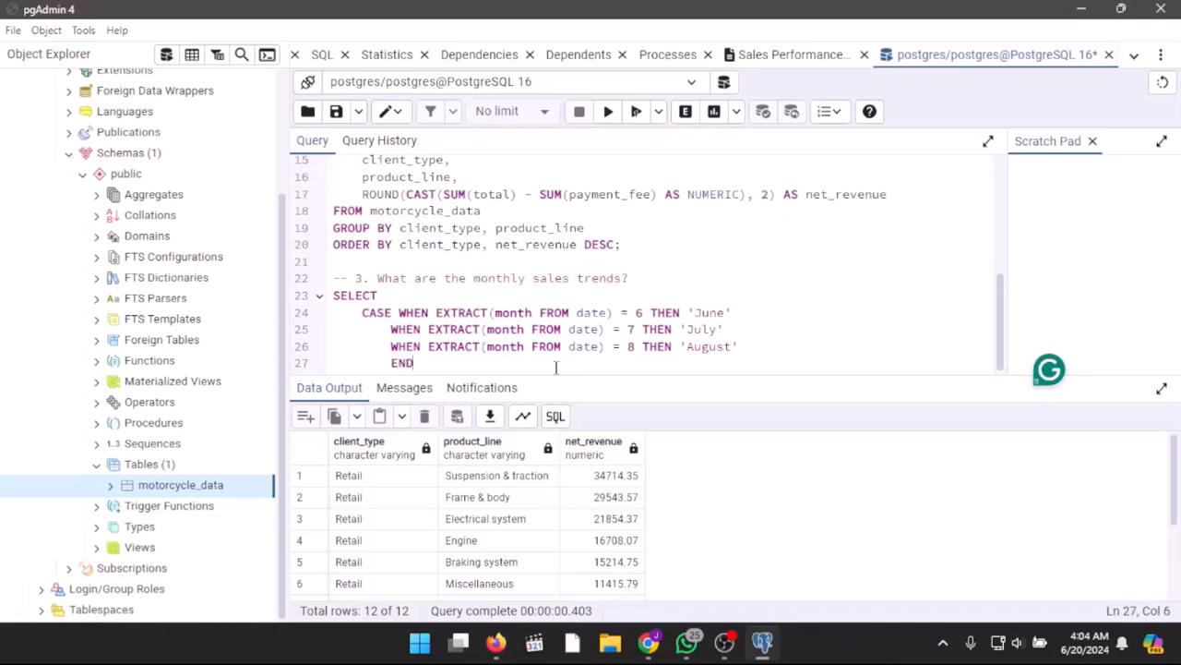
text( AS month)
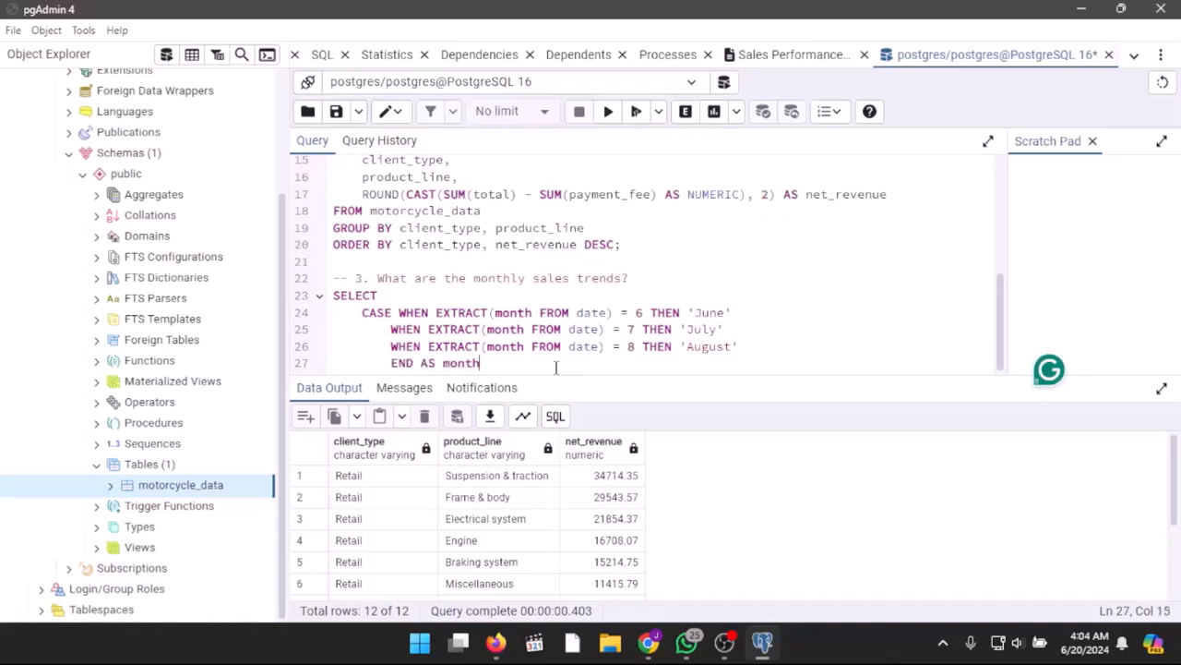
text(,)
Step: Add the revenue column expression ROUND(CAST(SUM(total) - SUM(payment_fee) AS NUMERIC), 2) to the question 3 SELECT
key(Return)
key(Tab)
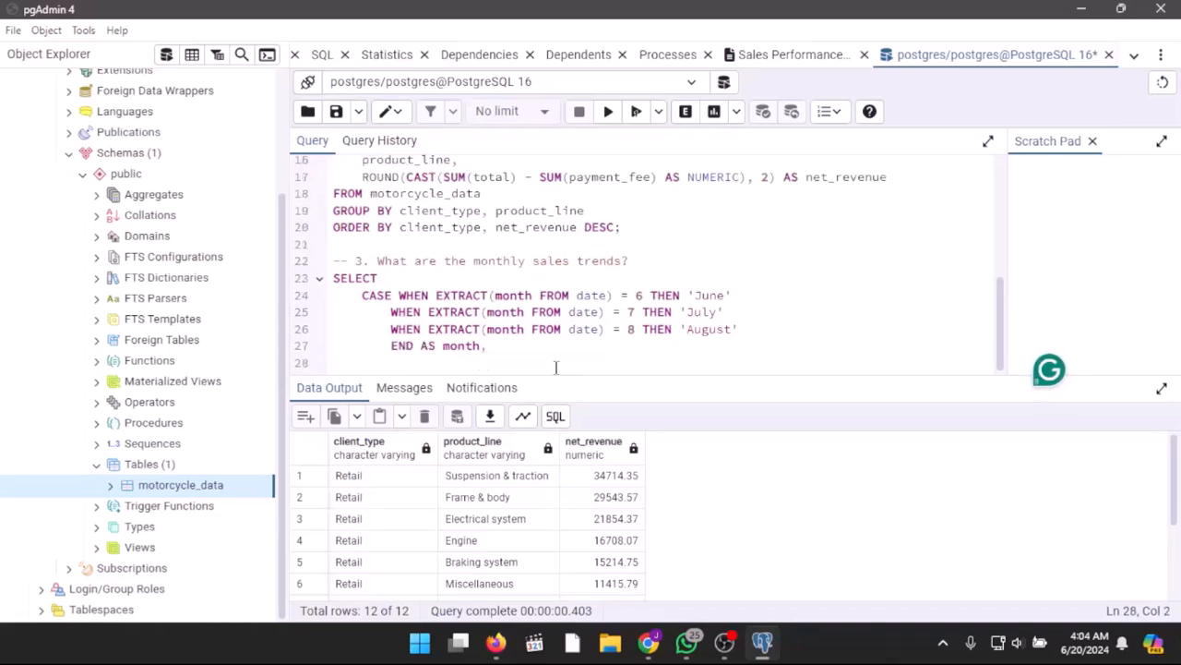
text(ROUND)
text((CA)
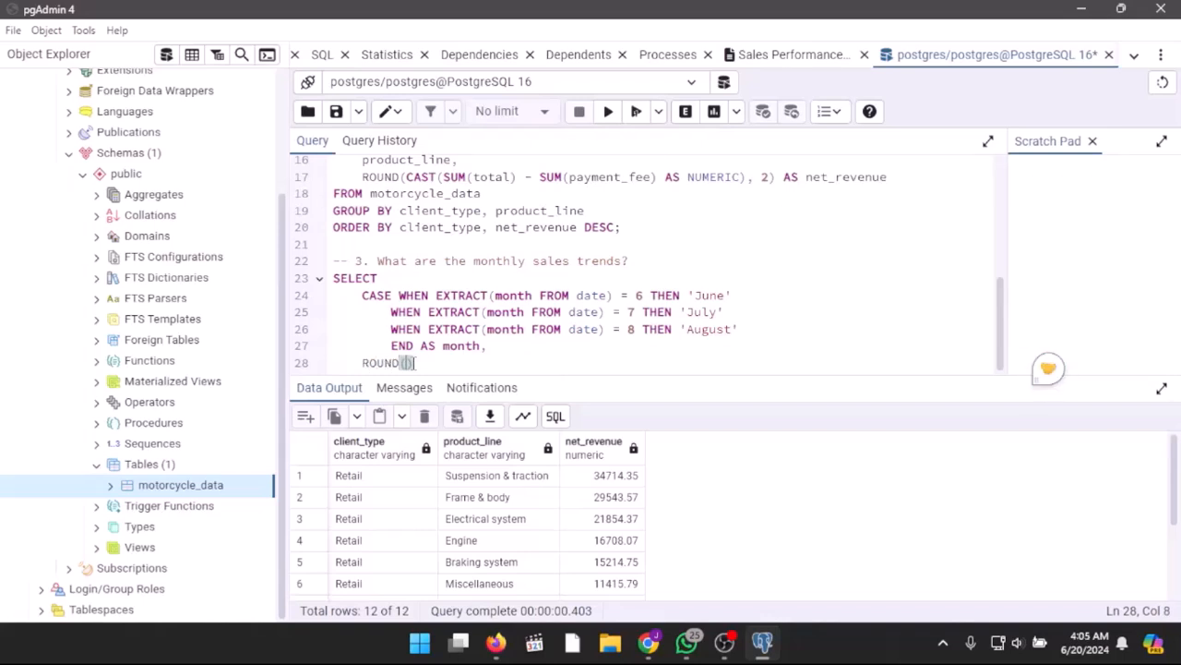
text(ST)
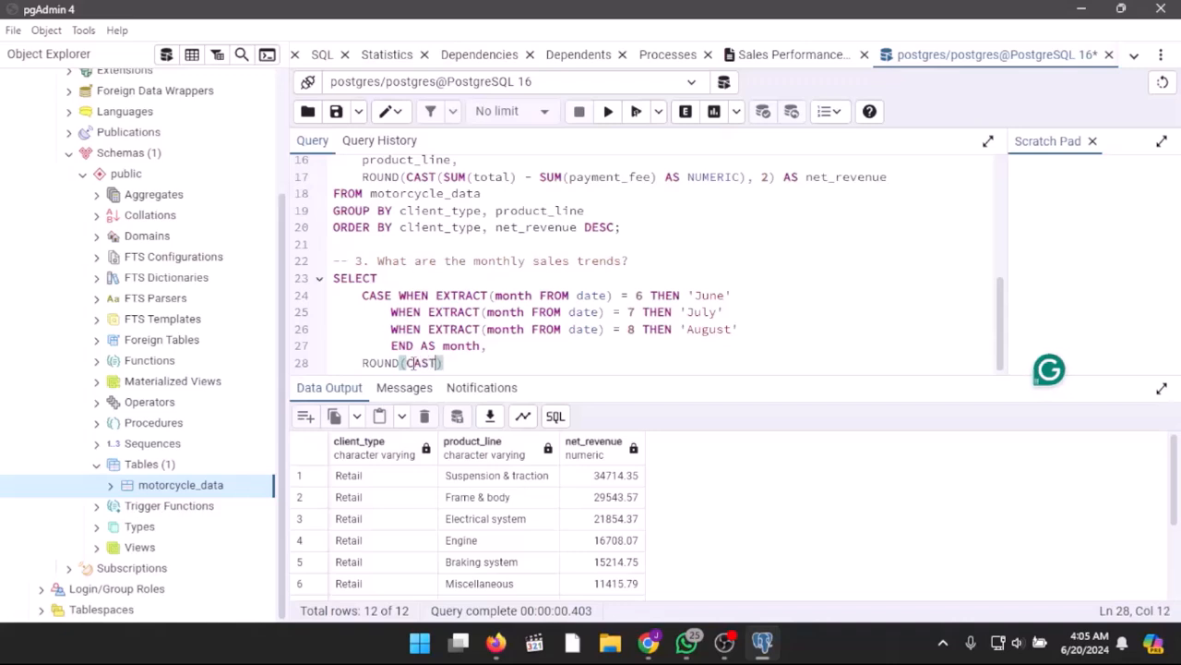
text((SUM)
text((total)
text() - SUM()
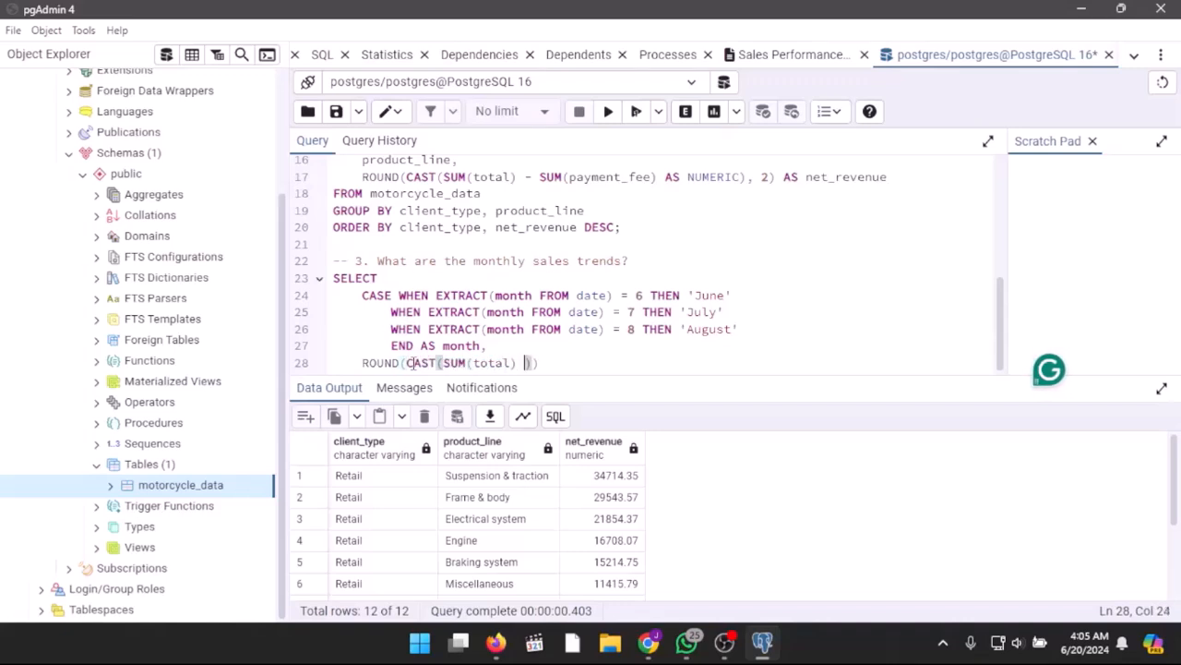
text(()
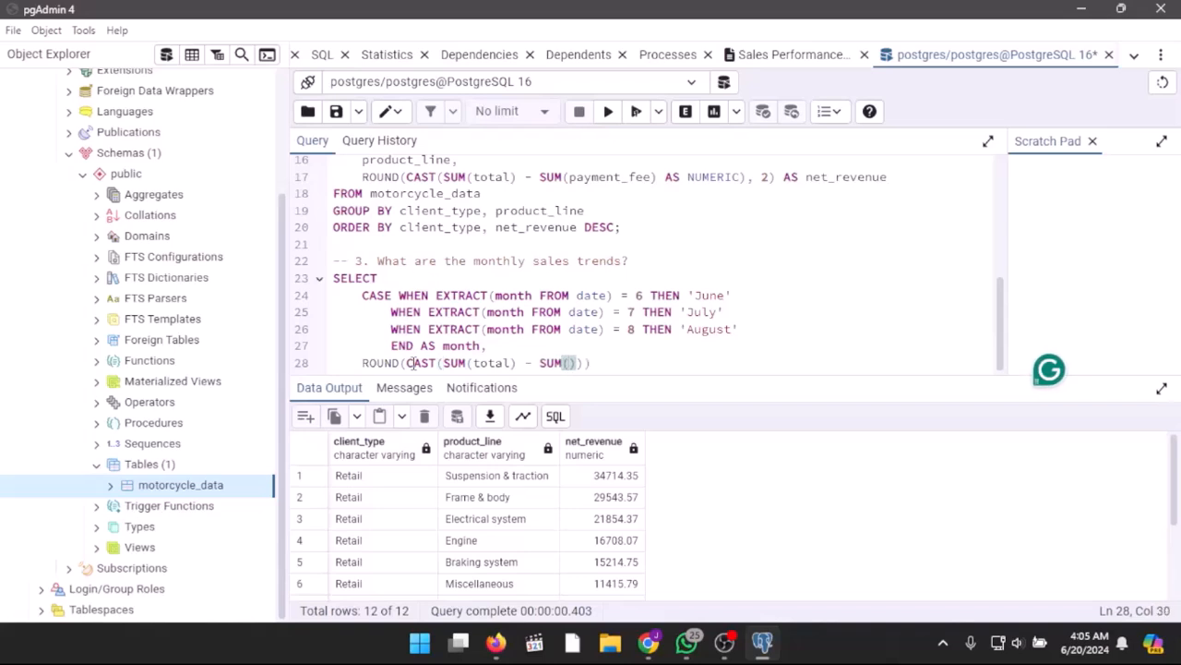
text(payment_fee)
text( AS NUMERIC)
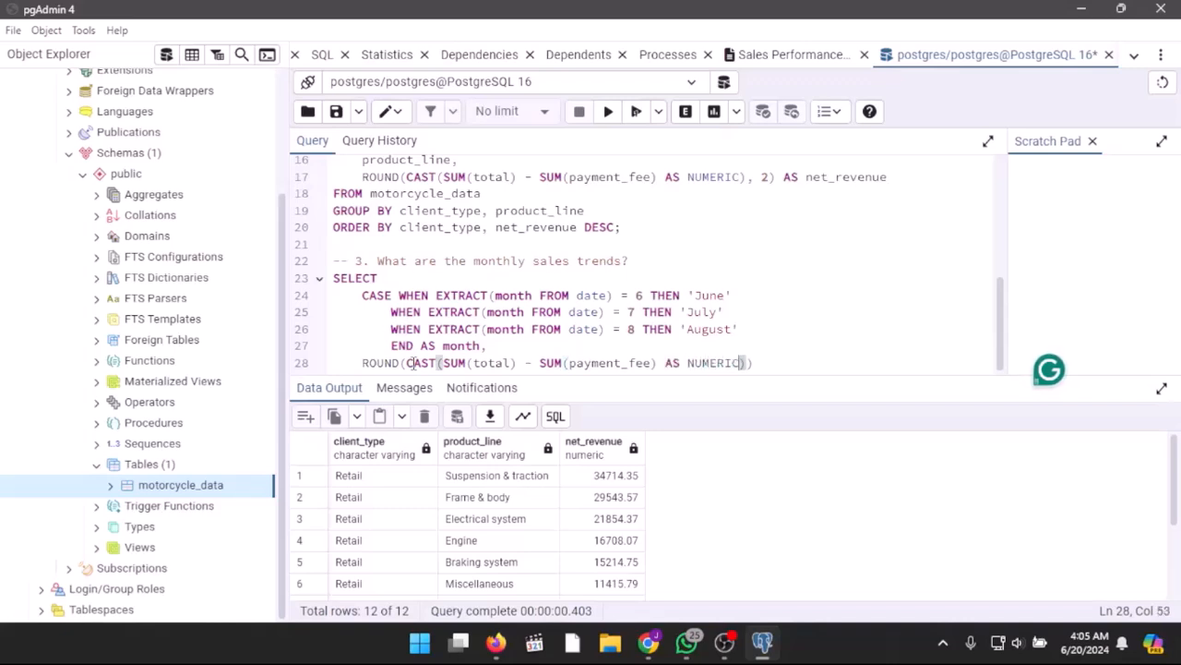
text(, 2) AS )
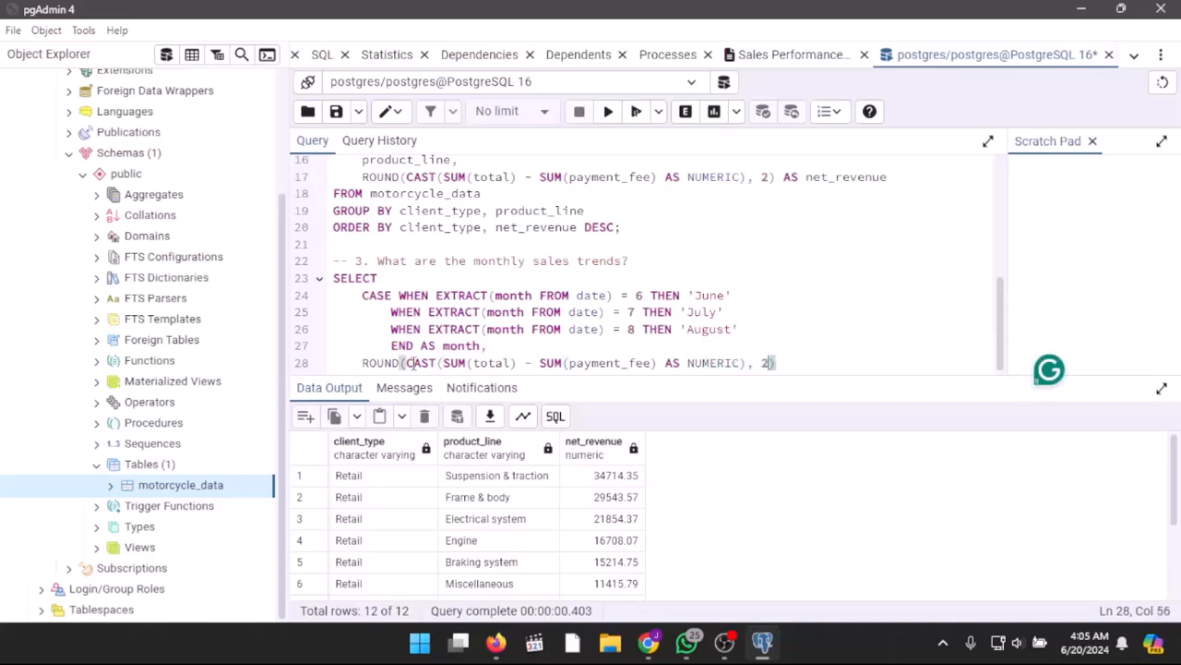
text(net_re)
Step: Give the rounded revenue column the alias net_monthly_revenue
key(BackSpace)
key(BackSpace)
key(BackSpace)
key(BackSpace)
key(BackSpace)
key(BackSpace)
text(tot)
text(al )
text(re)
text(evenue)
key(BackSpace)
key(BackSpace)
key(BackSpace)
key(BackSpace)
key(BackSpace)
key(BackSpace)
key(BackSpace)
key(BackSpace)
key(BackSpace)
key(BackSpace)
key(BackSpace)
key(BackSpace)
key(BackSpace)
text(net_monthl)
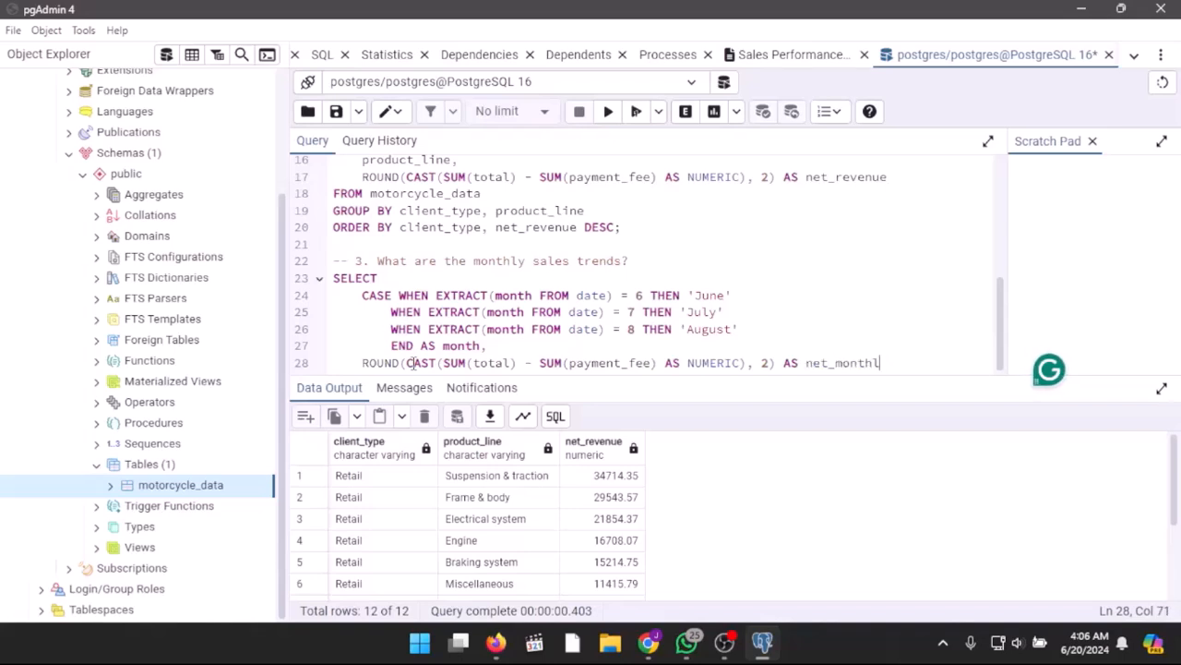
text(y_revenue)
text(,)
Step: Add a further column, SUM(quantity) AS total_quantity, to the question 3 SELECT
key(Return)
text(SUM)
text((quantity)
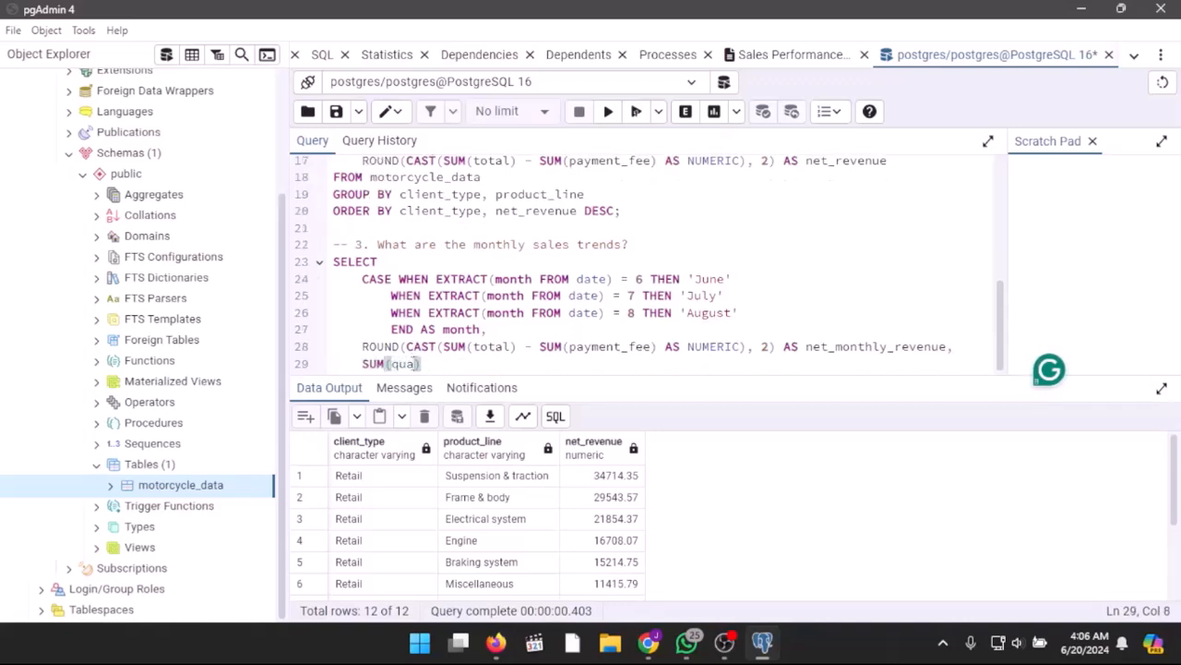
text() AS tota)
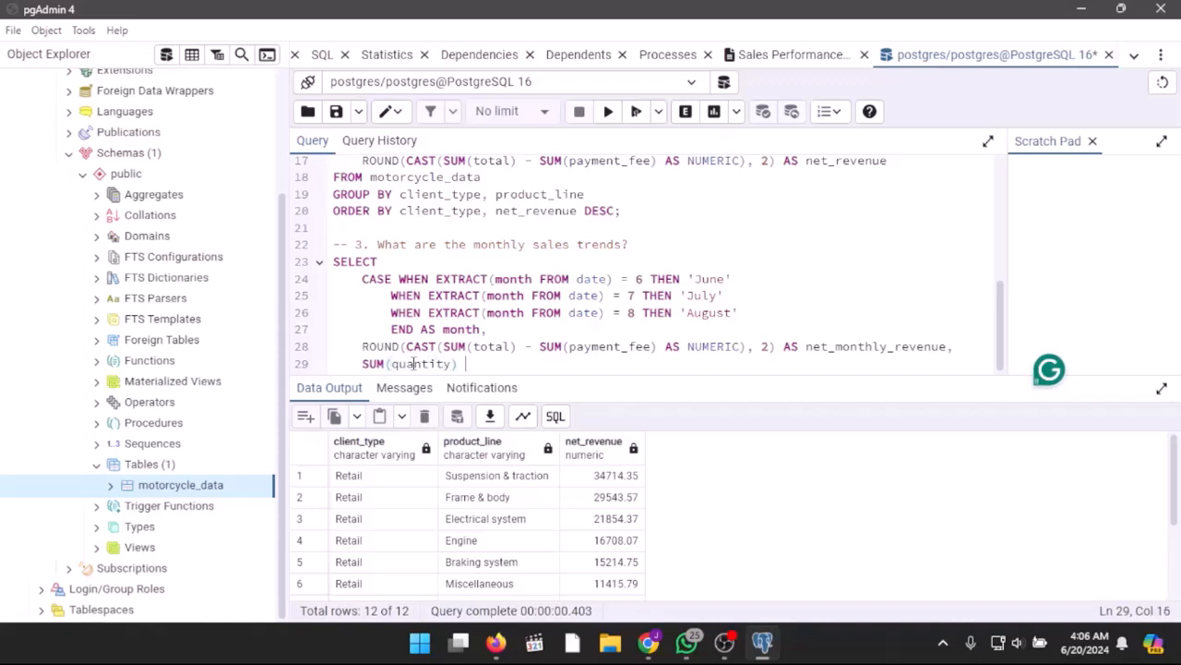
text(l_quantity)
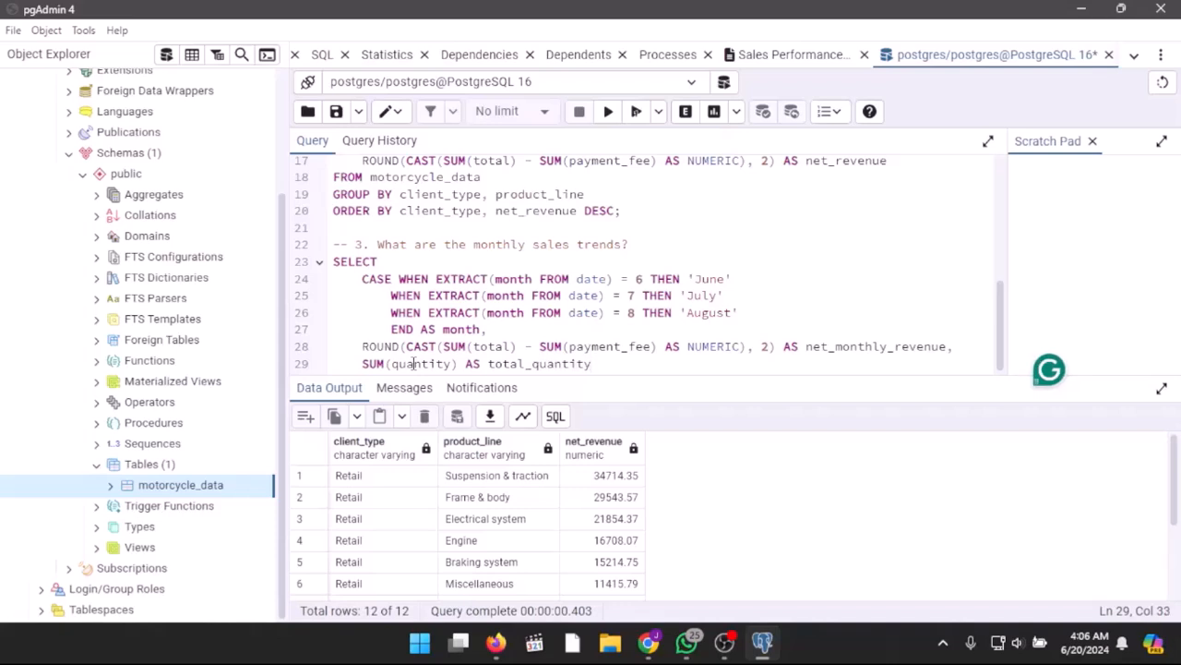
Step: Read the question 3 query from motorcycle_data and group it by month
key(Return)
text(FROM motorcycle_data)
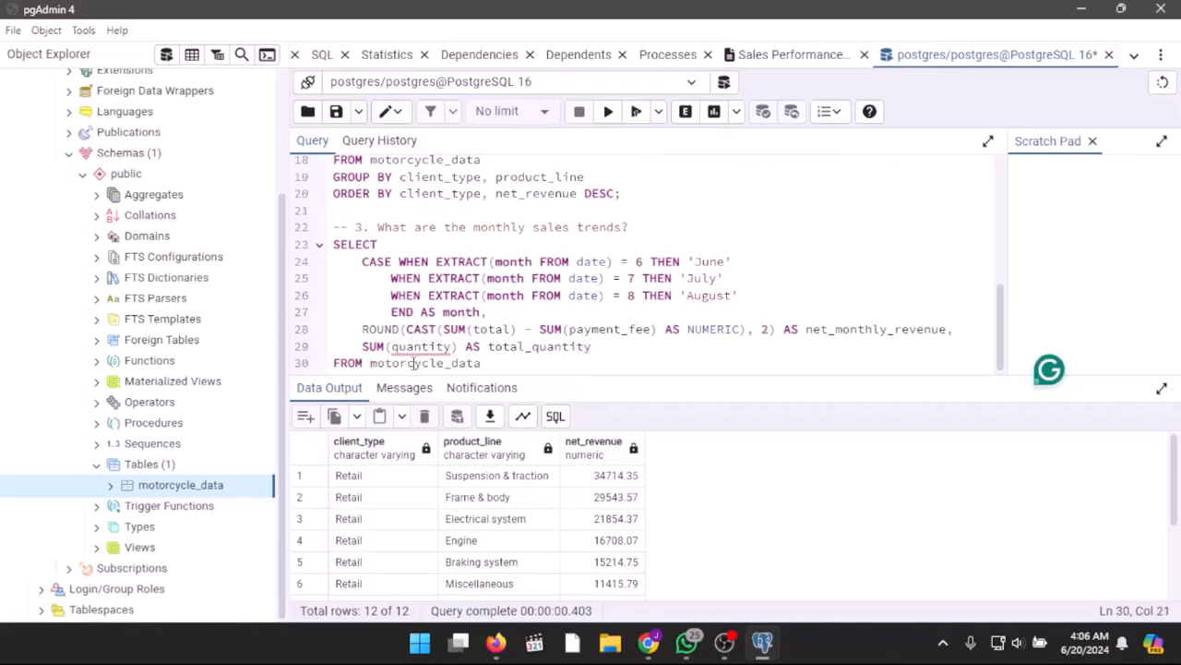
key(Return)
text(GROUP BY )
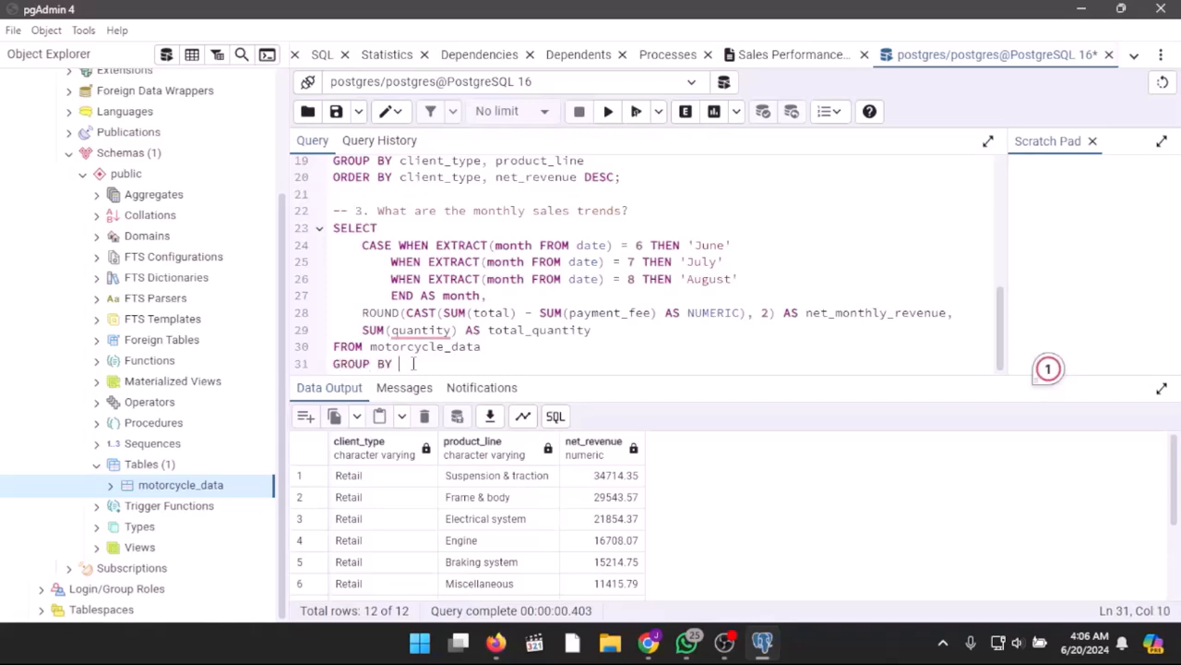
text(month)
Step: Order the question 3 query by net_monthly_revenue, total_quantity and run it
key(Return)
text(ORDER BY )
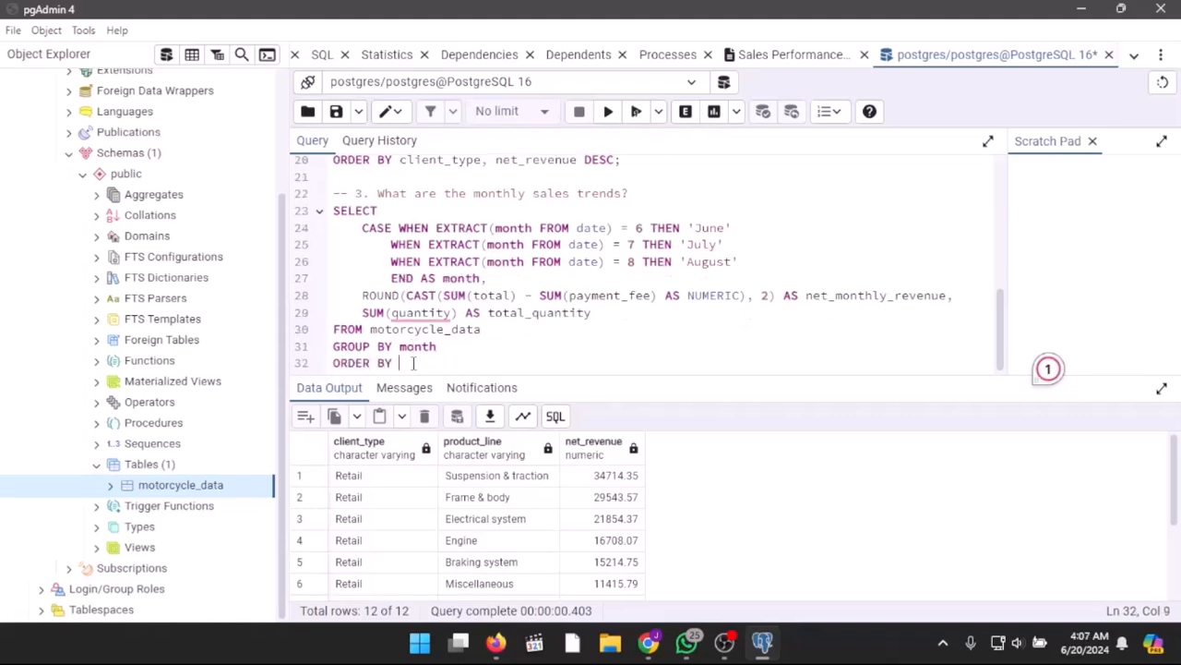
text(net_monthly)
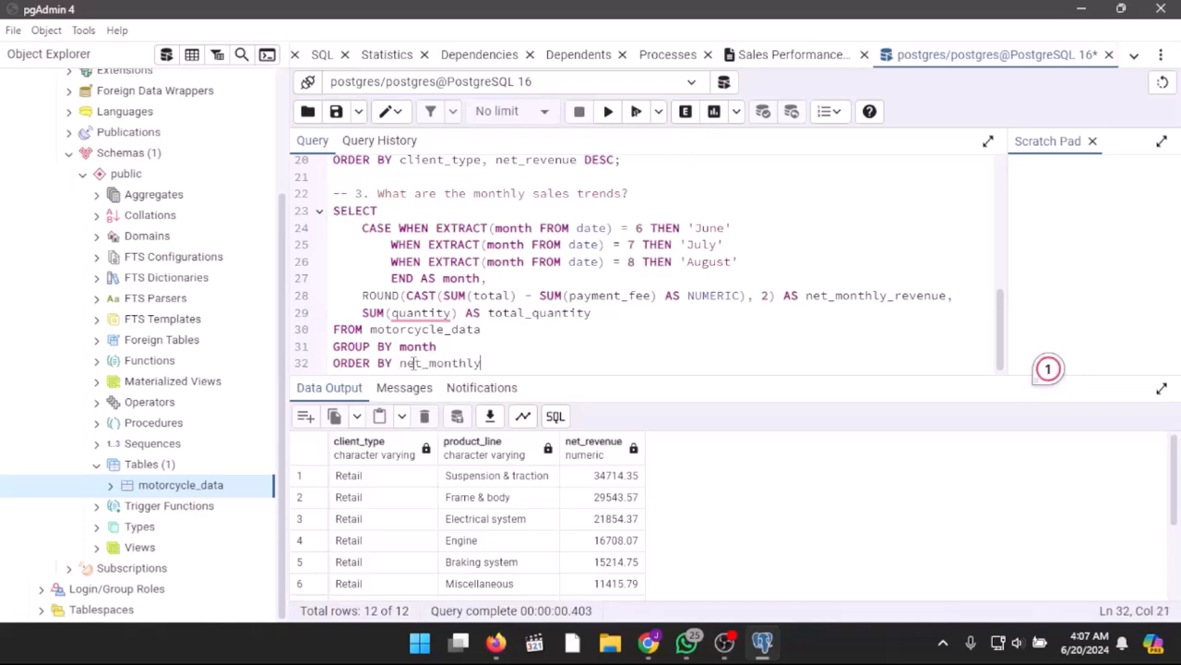
text(_revenue, total_quantity;)
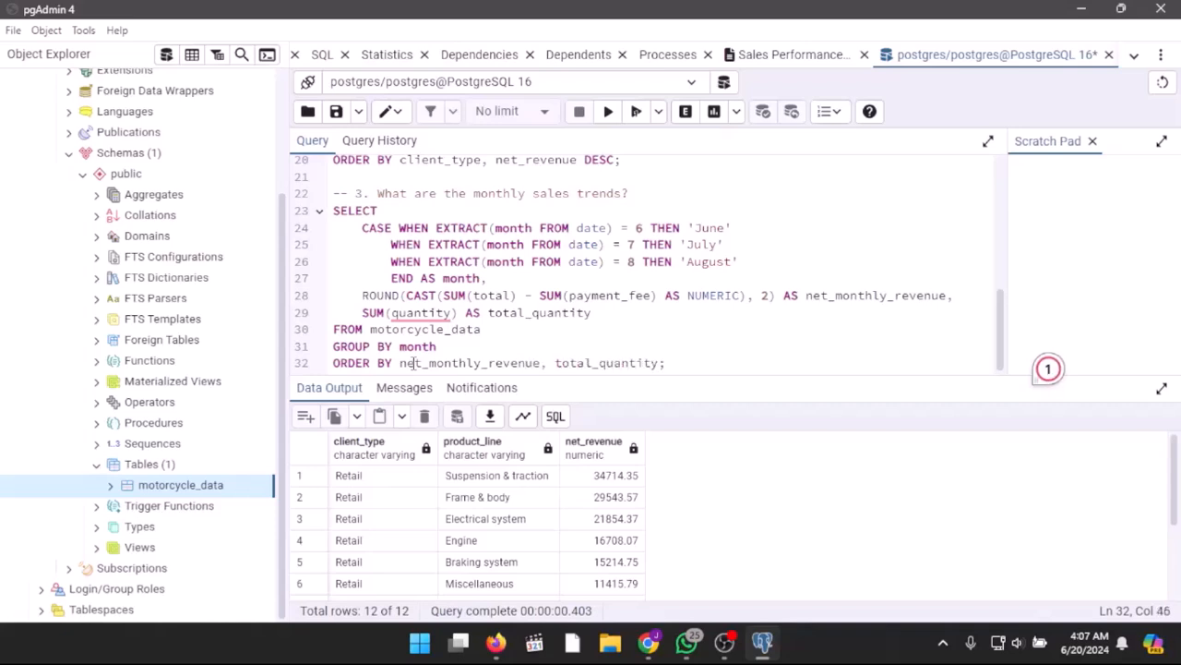
click(636, 112)
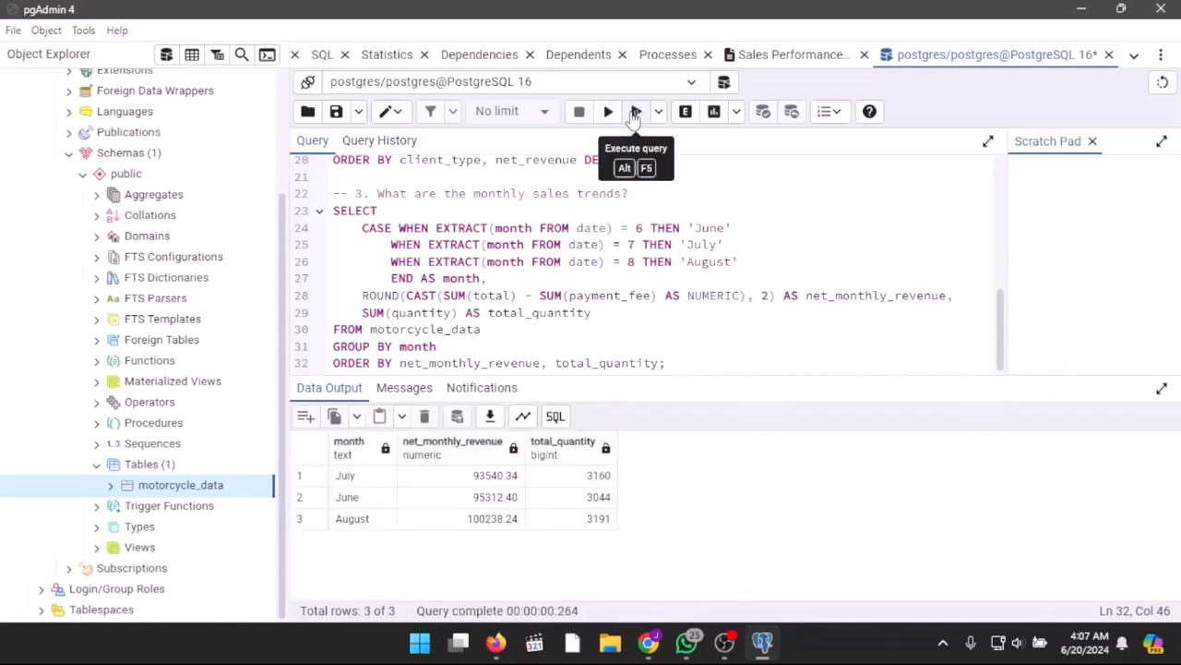
Step: Add DESC after total_quantity in the question 3 ORDER BY clause and rerun the query
click(659, 363)
text(D)
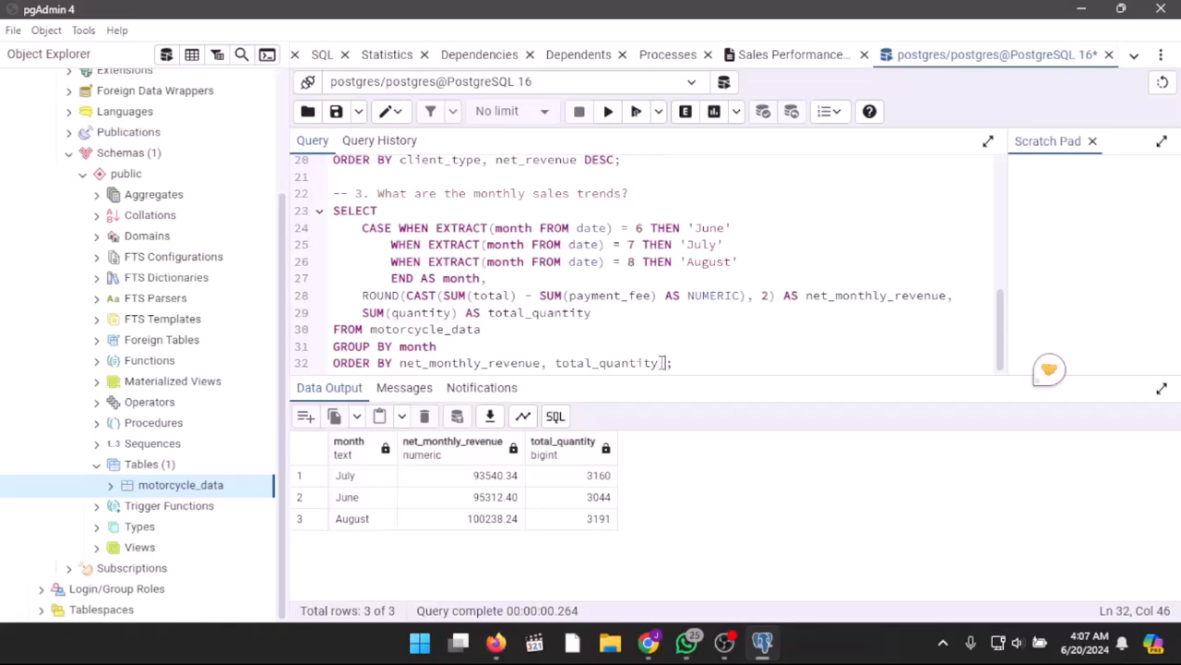
text(ESC)
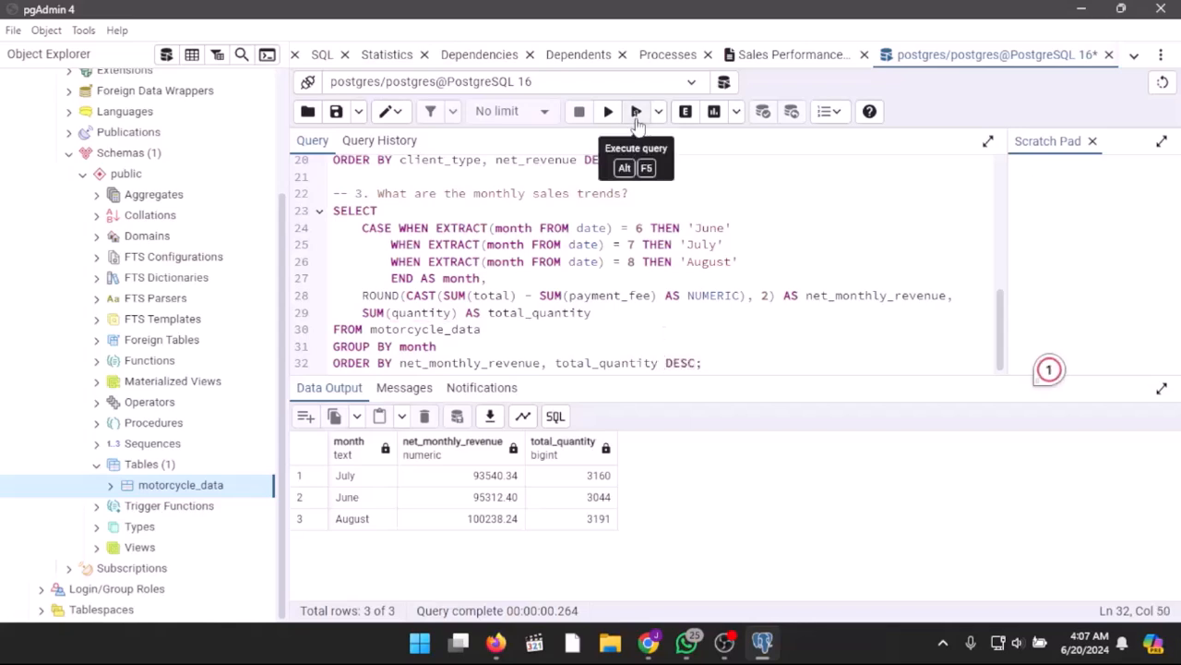
click(636, 112)
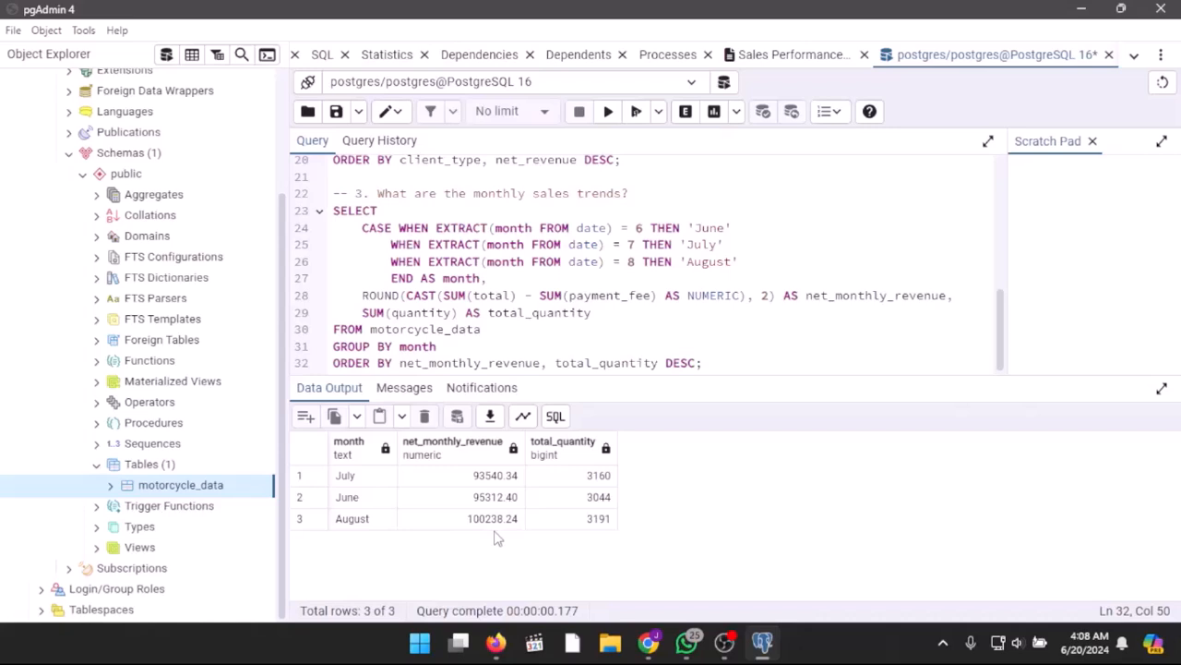
Step: Remove total_quantity from the question 3 ORDER BY clause, keeping net_monthly_revenue DESC, and rerun the query
click(659, 368)
key(BackSpace)
key(BackSpace)
key(BackSpace)
key(BackSpace)
key(BackSpace)
key(BackSpace)
key(BackSpace)
key(BackSpace)
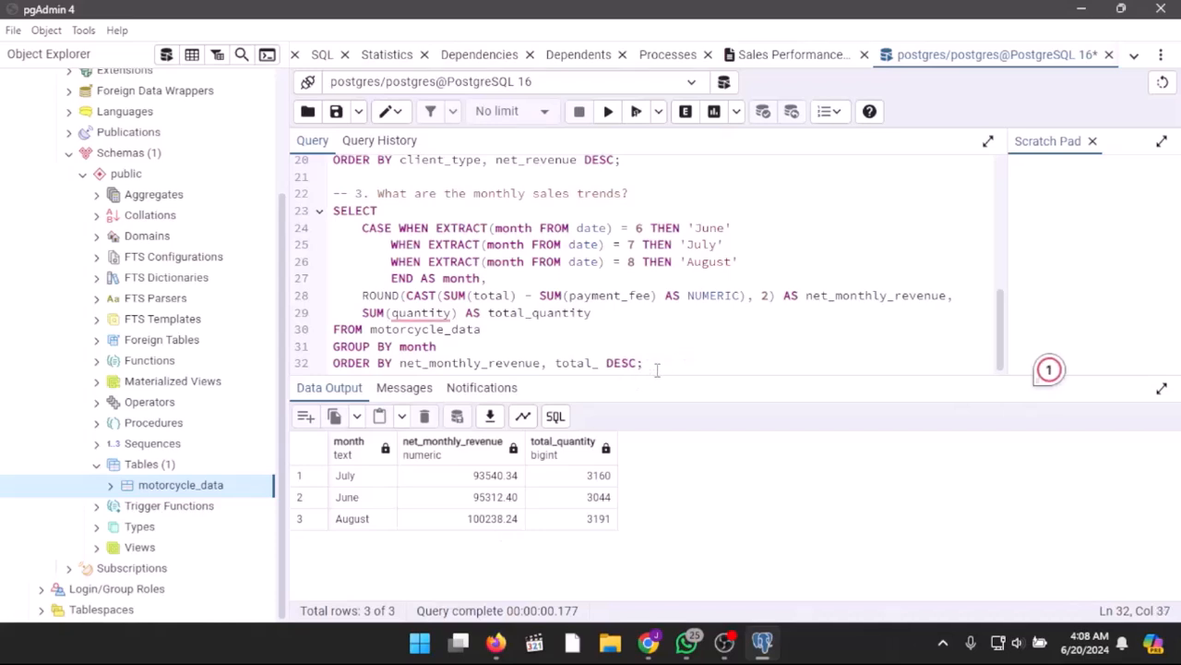
key(BackSpace)
key(BackSpace)
key(BackSpace)
key(BackSpace)
key(BackSpace)
key(BackSpace)
key(BackSpace)
key(BackSpace)
click(636, 111)
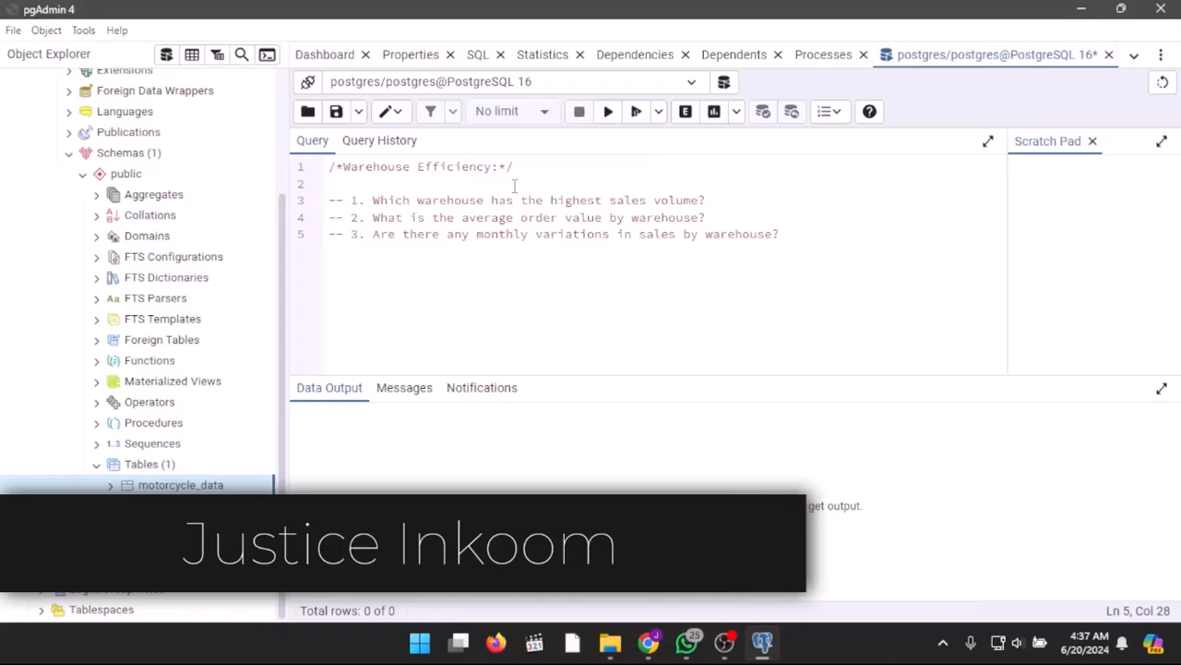
Step: Query all rows of motorcycle_data with a SELECT * statement beneath the Warehouse Efficiency heading, run it and review the output columns
click(514, 185)
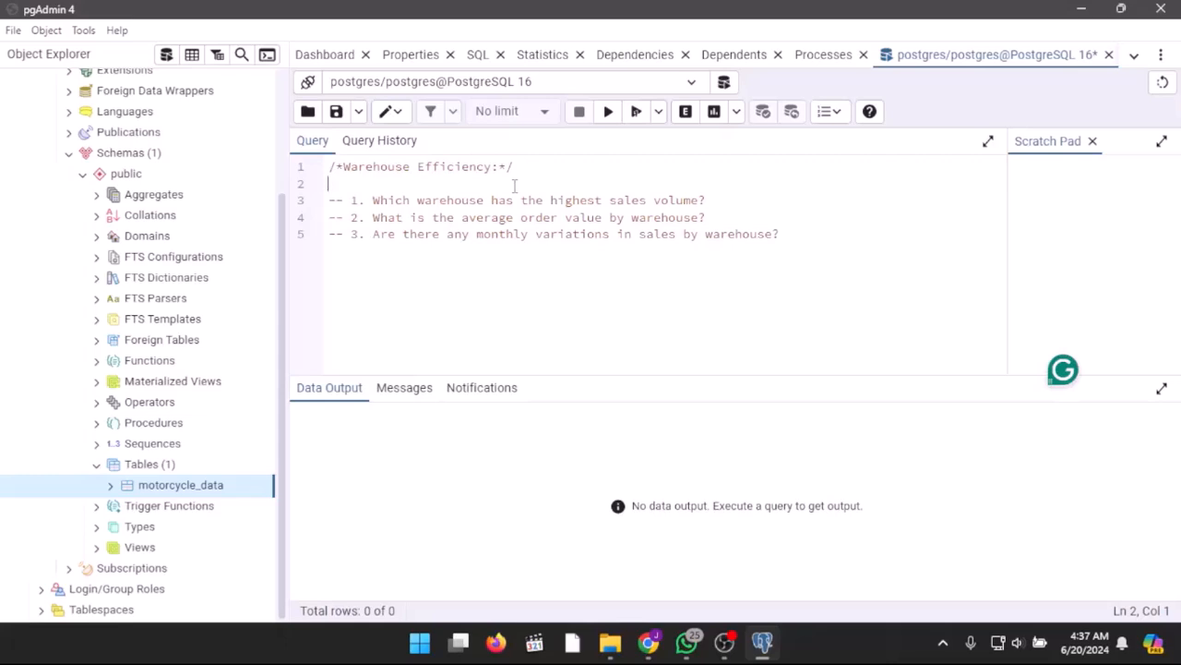
text(SELECT * FROM motorcyc)
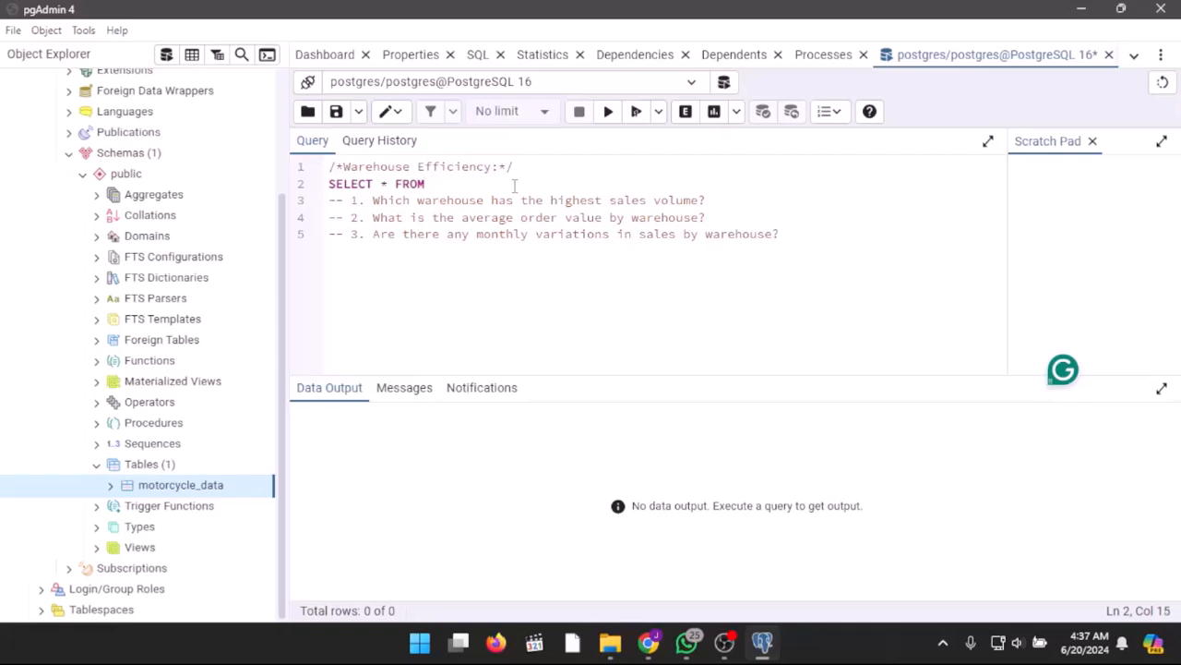
text(le_data;)
click(636, 112)
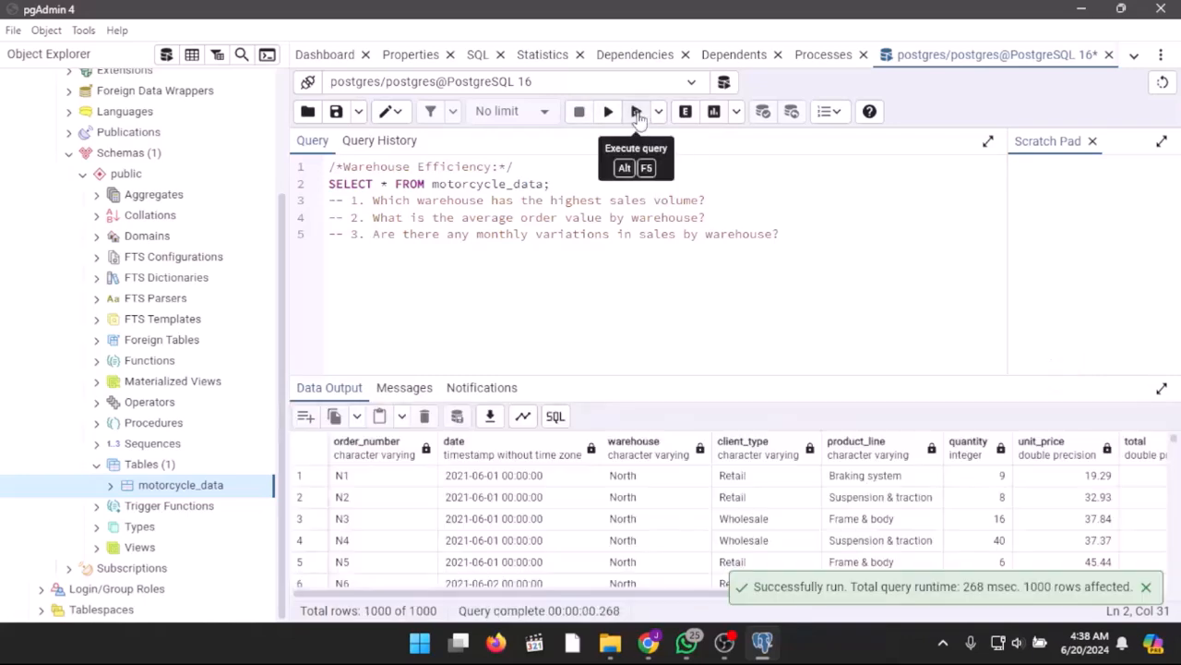
click(1162, 387)
scroll(1057, 378, right, 3)
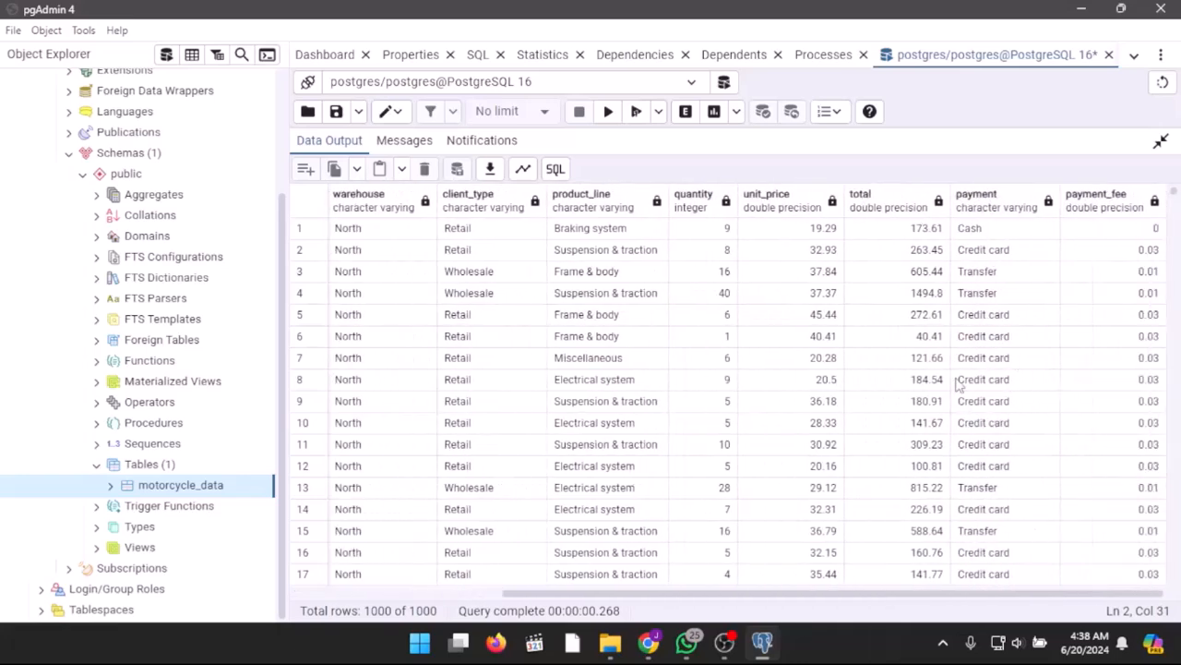
scroll(917, 388, left, 3)
click(1161, 142)
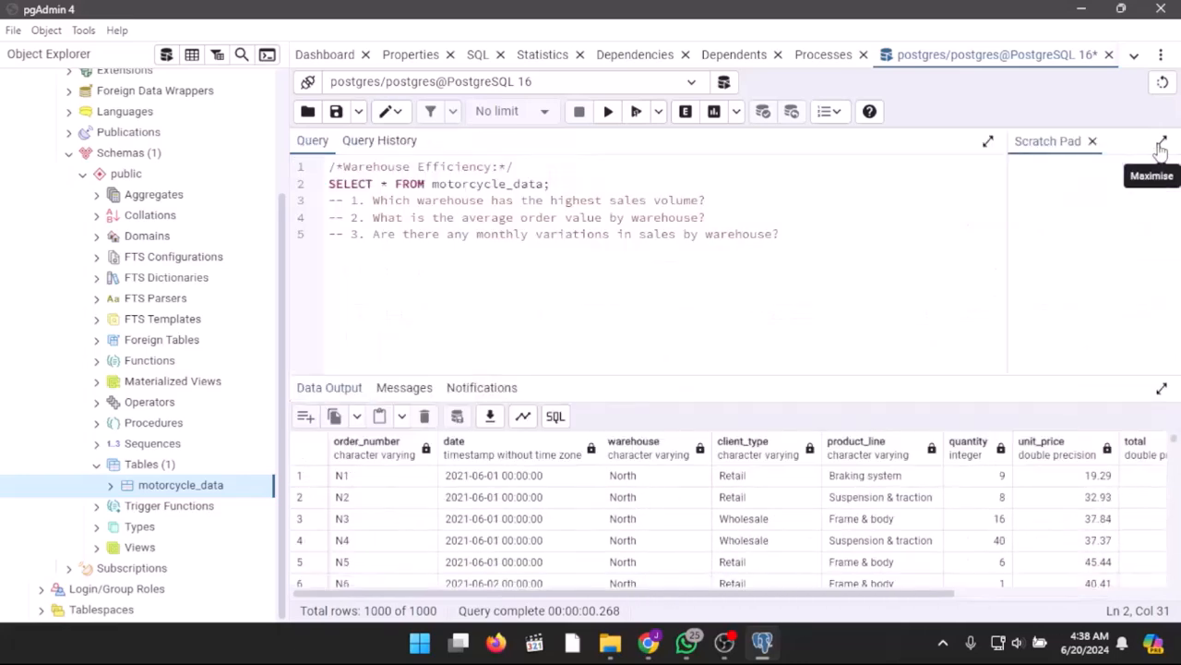
Step: Set the question 1 comment apart with a blank line and start its SELECT query below it with the warehouse column
click(329, 201)
key(Return)
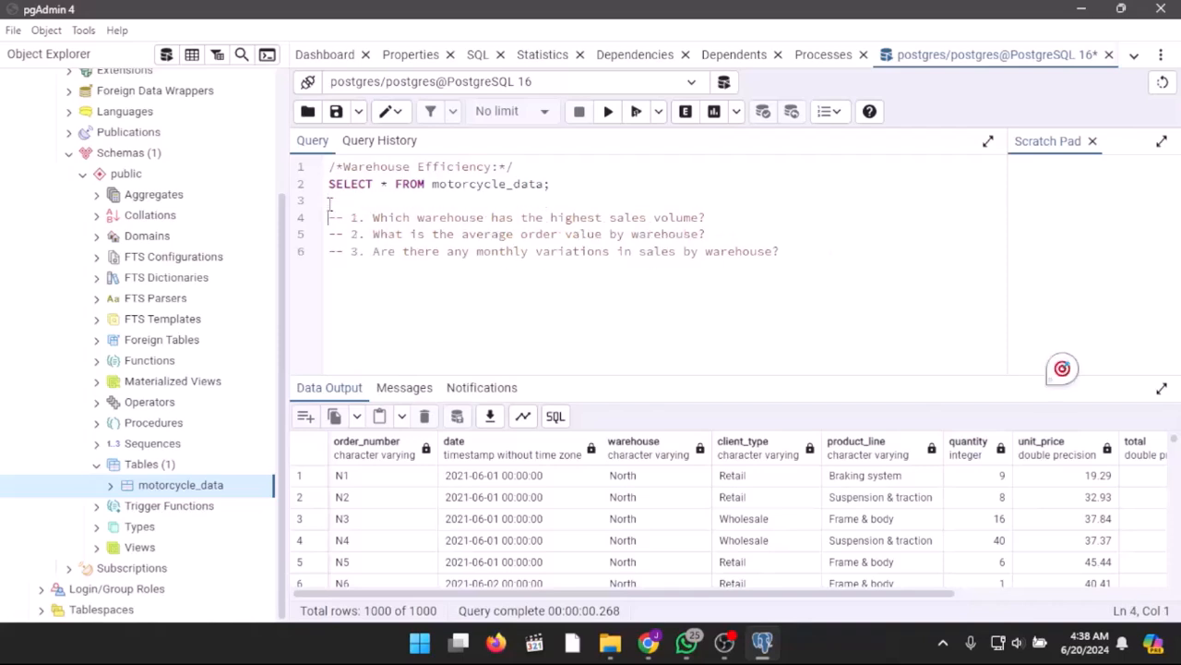
click(706, 217)
key(Return)
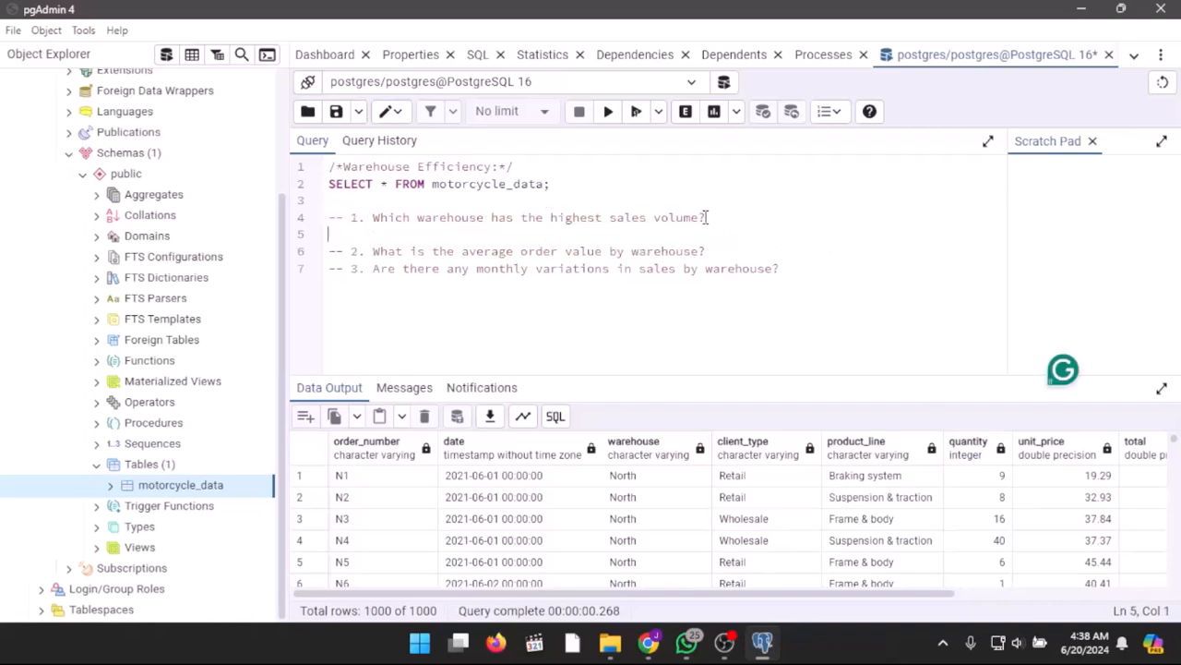
text(SELECT)
key(Return)
text(warehouse,)
key(Return)
Step: Add SUM(quantity) AS total_quantity, with a trailing comma to the question 1 SELECT list
text(SUM)
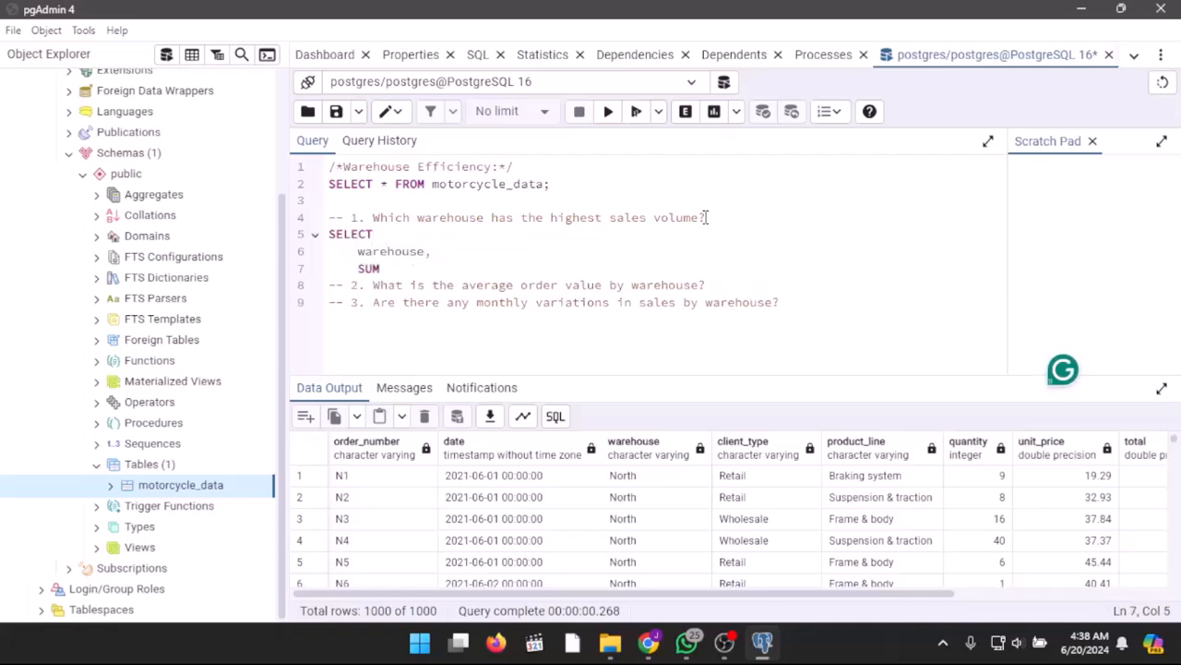
text((quantity)
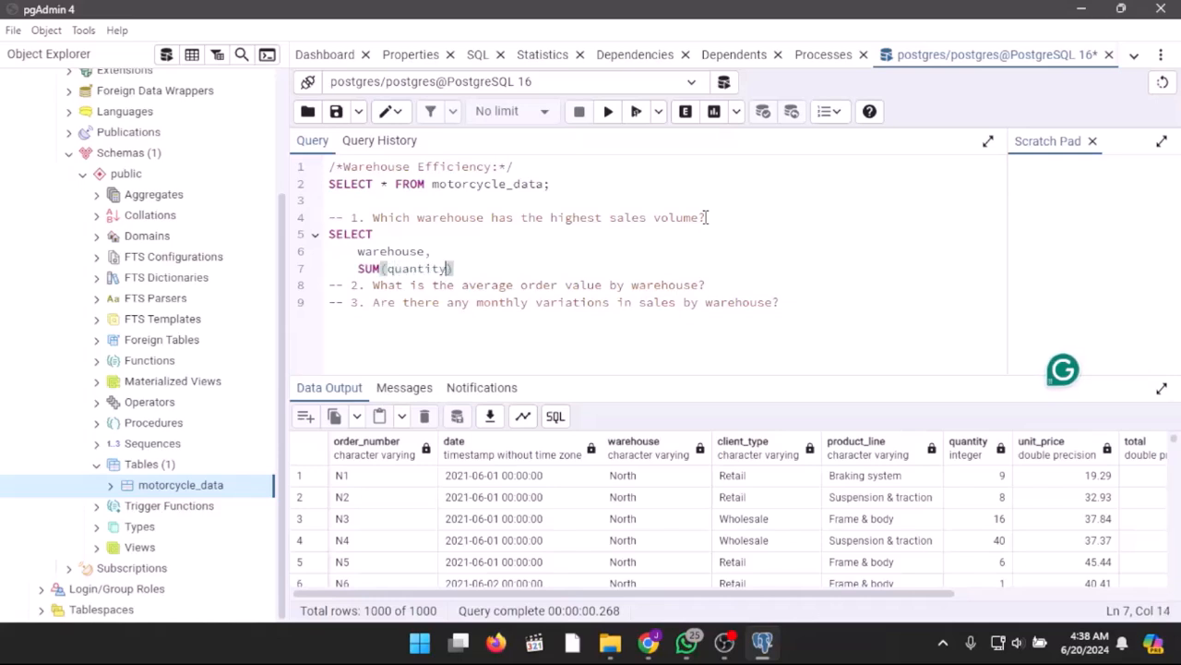
text() AS total_quanti)
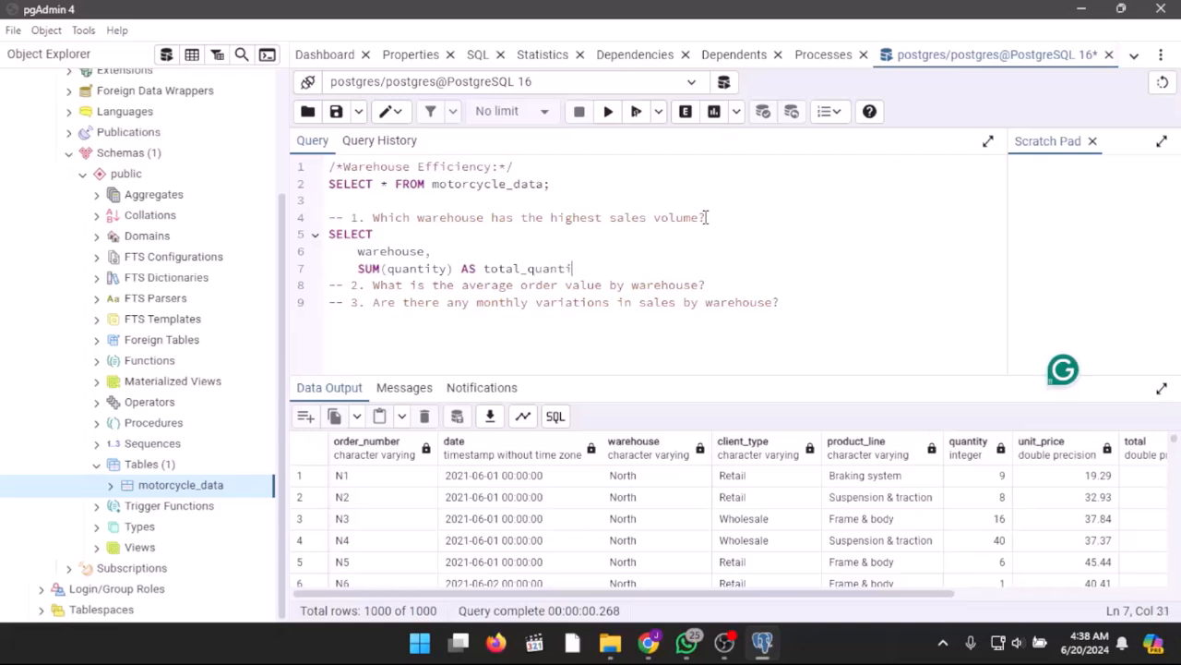
text(ty,)
key(Return)
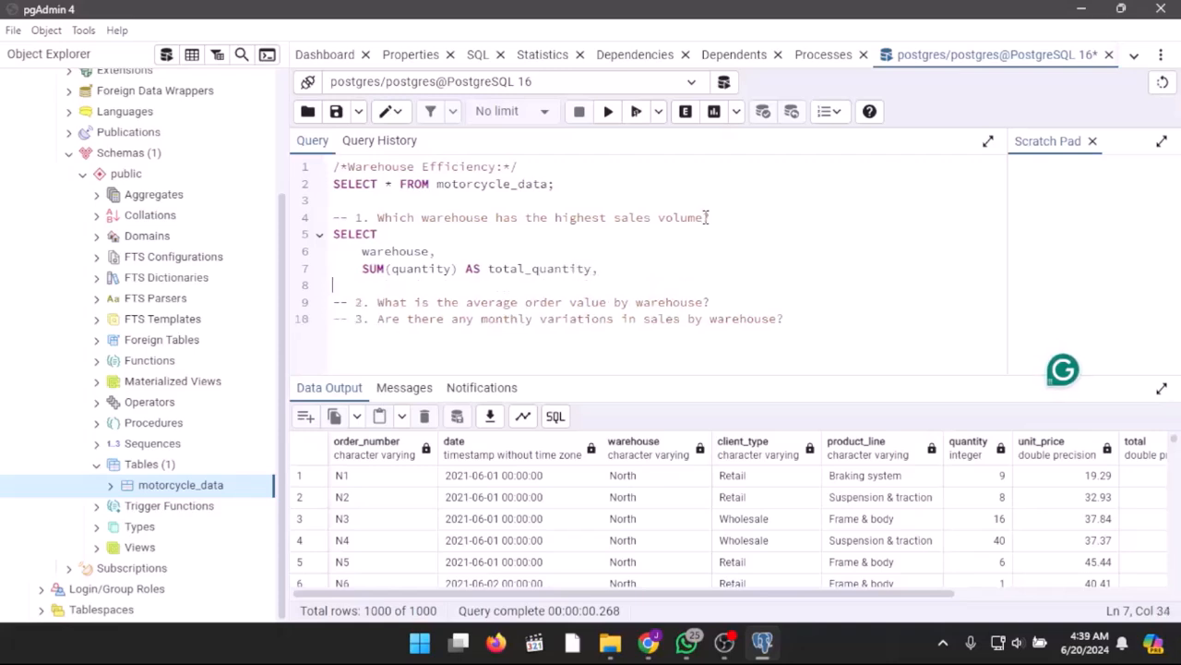
Step: Read the question 1 query from motorcycle_data and group it by warehouse
text(FROM )
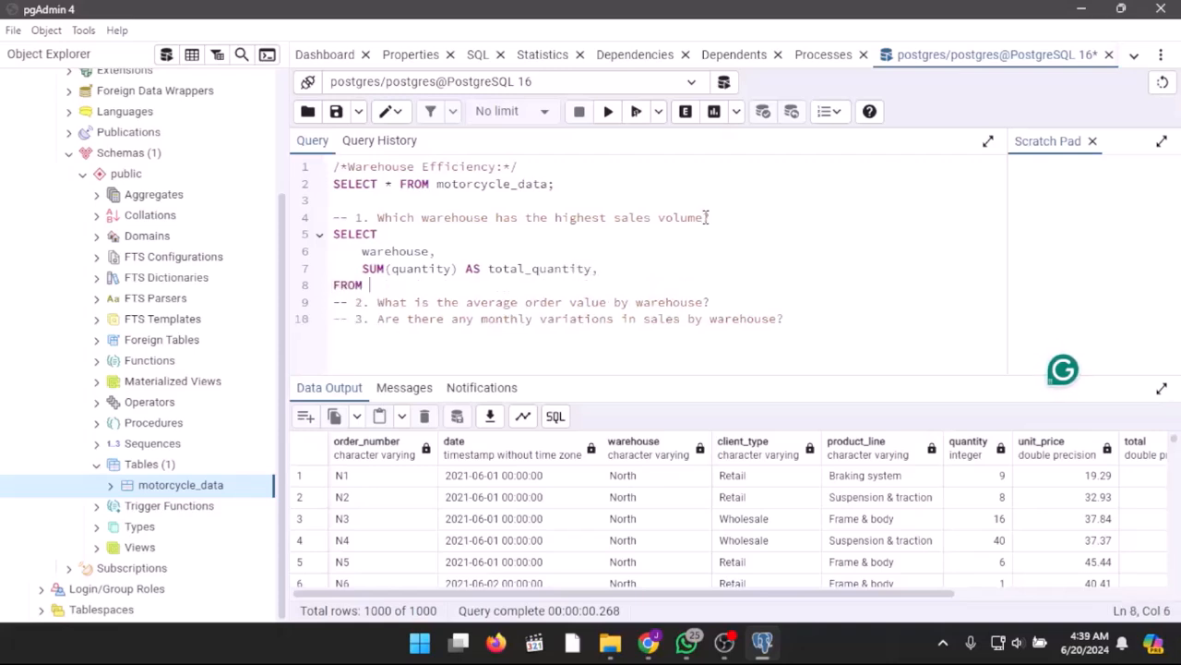
text(motorcycle_data)
key(Return)
text(GROUP BY warehouse)
key(Return)
Step: Order the question 1 query by total_quantity DESC, end it with a semicolon and run it
text(ORDER BY total_quant)
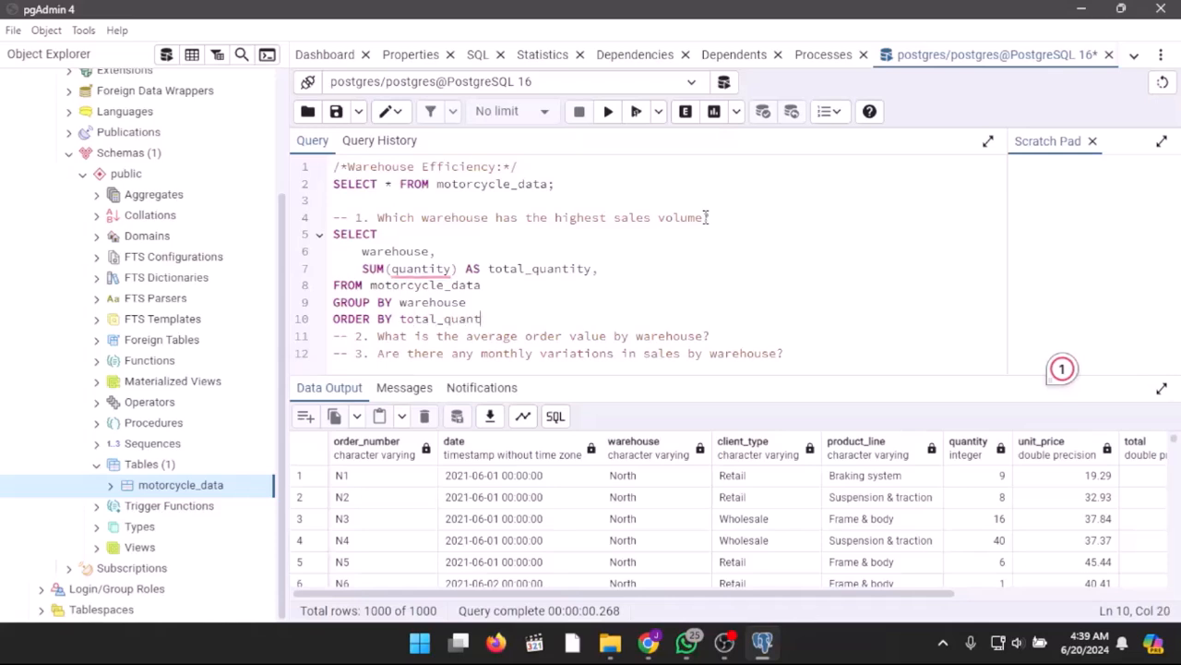
text(ity DESC;)
click(635, 112)
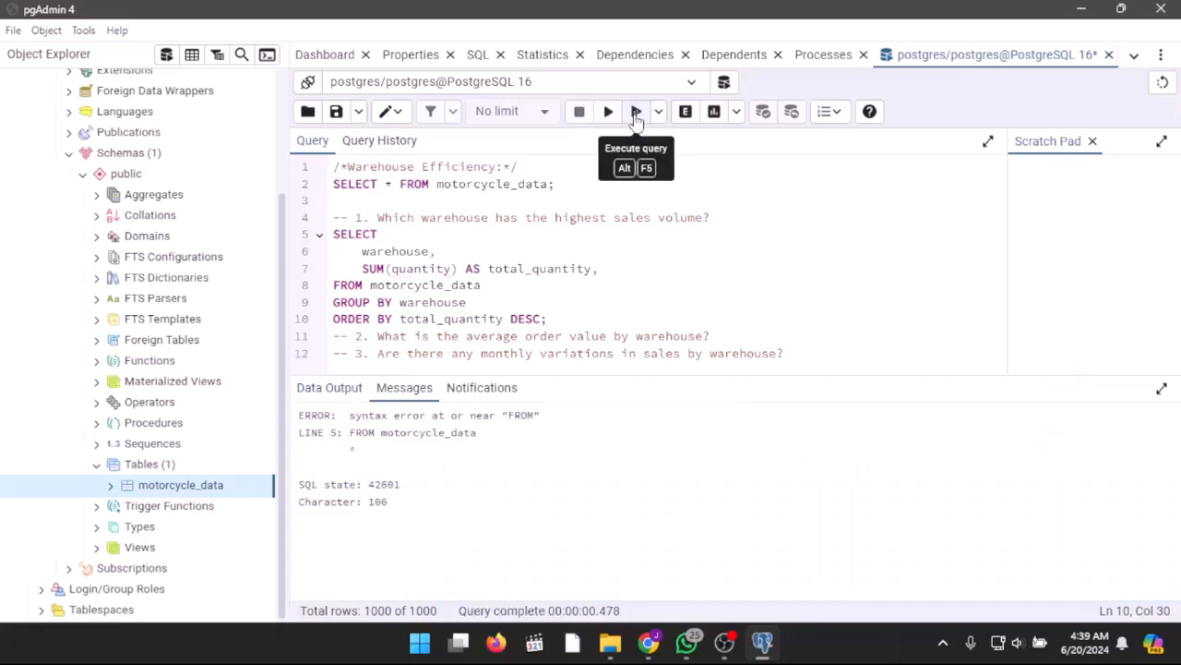
Step: Remove the comma after total_quantity in the question 1 SELECT list and rerun the query
click(616, 268)
key(BackSpace)
click(636, 112)
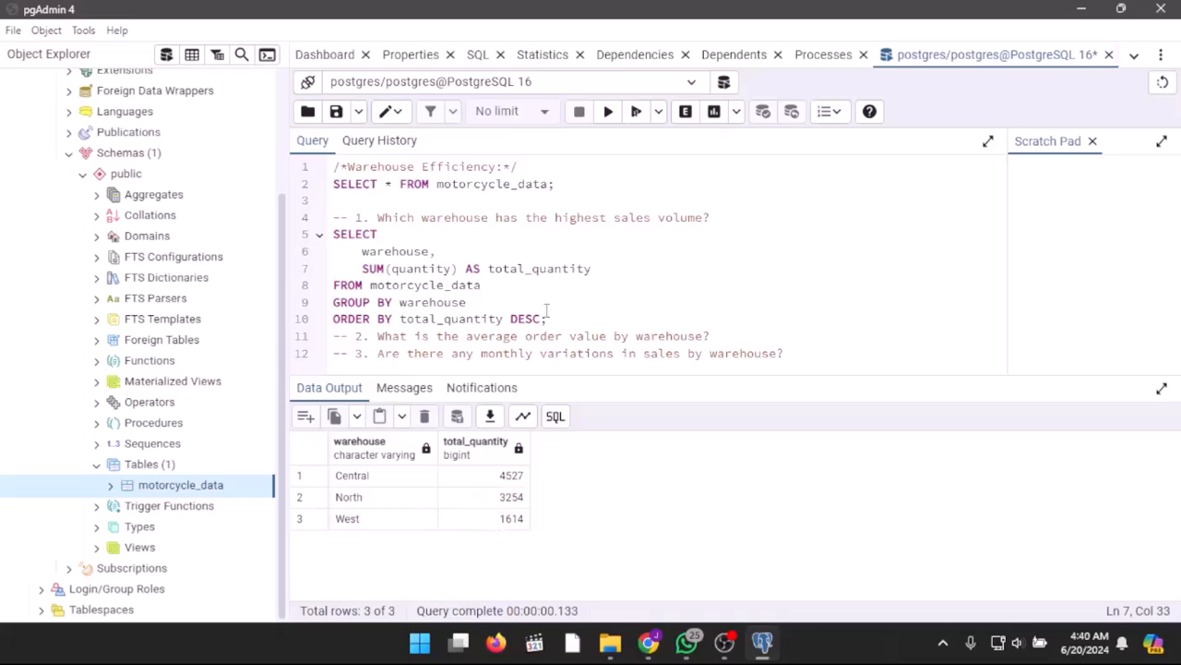
Step: Insert a blank line above the question 2 comment and two empty lines between the question 2 and question 3 comments
click(744, 336)
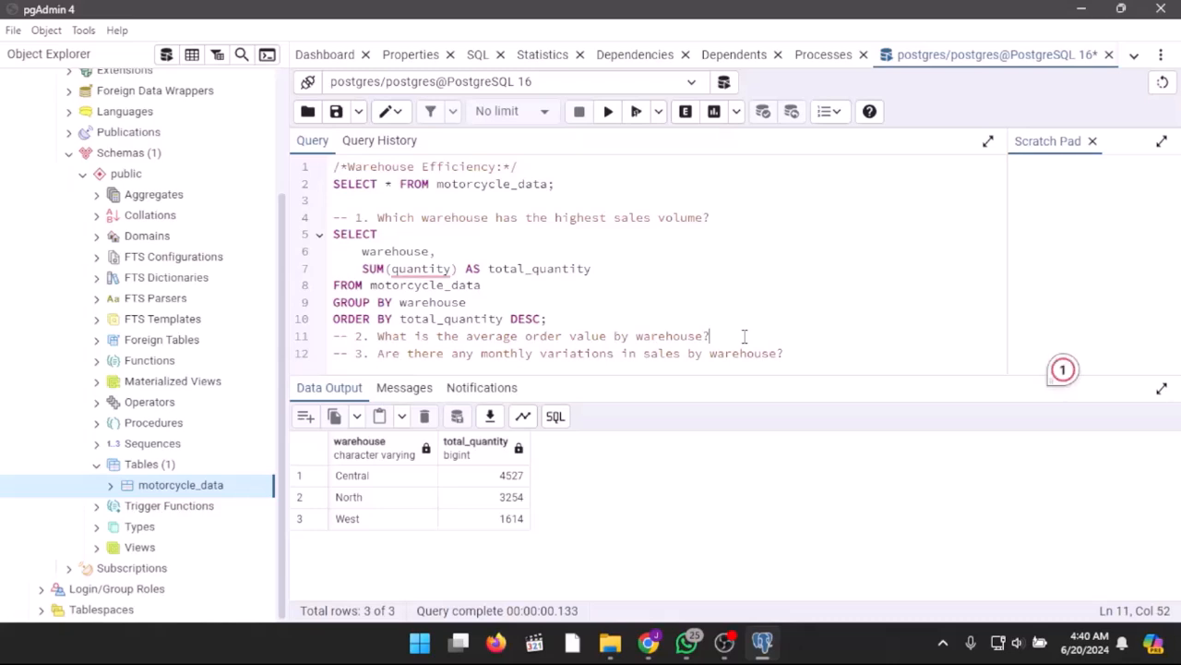
key(Return)
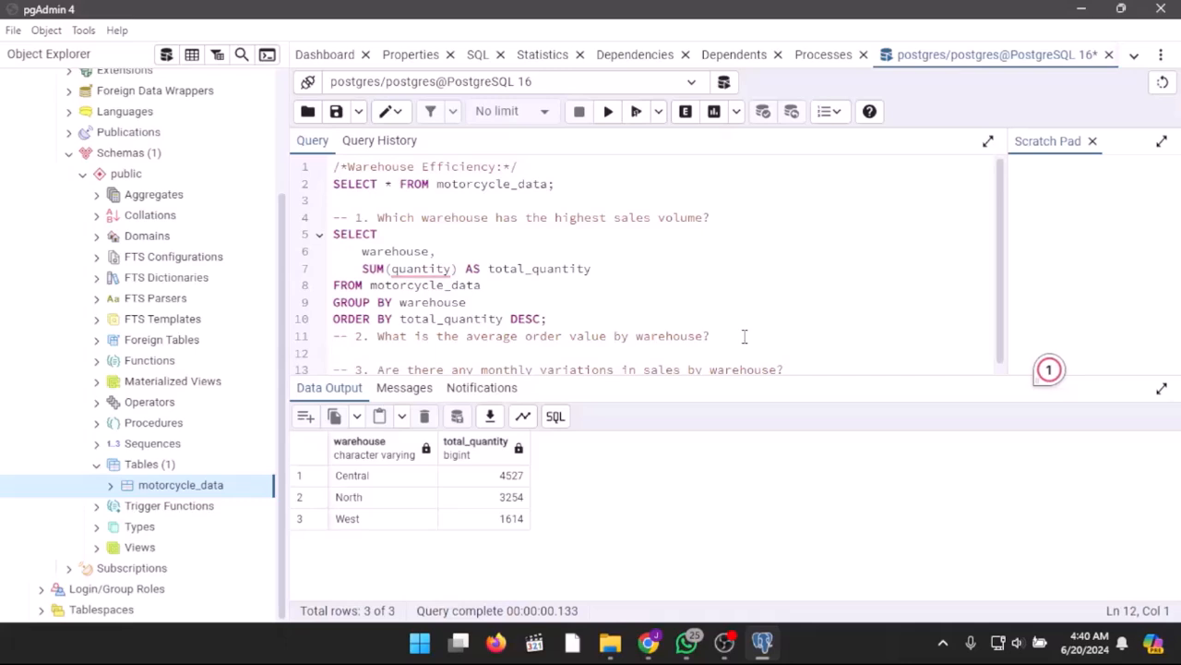
key(Up)
key(Return)
key(Down)
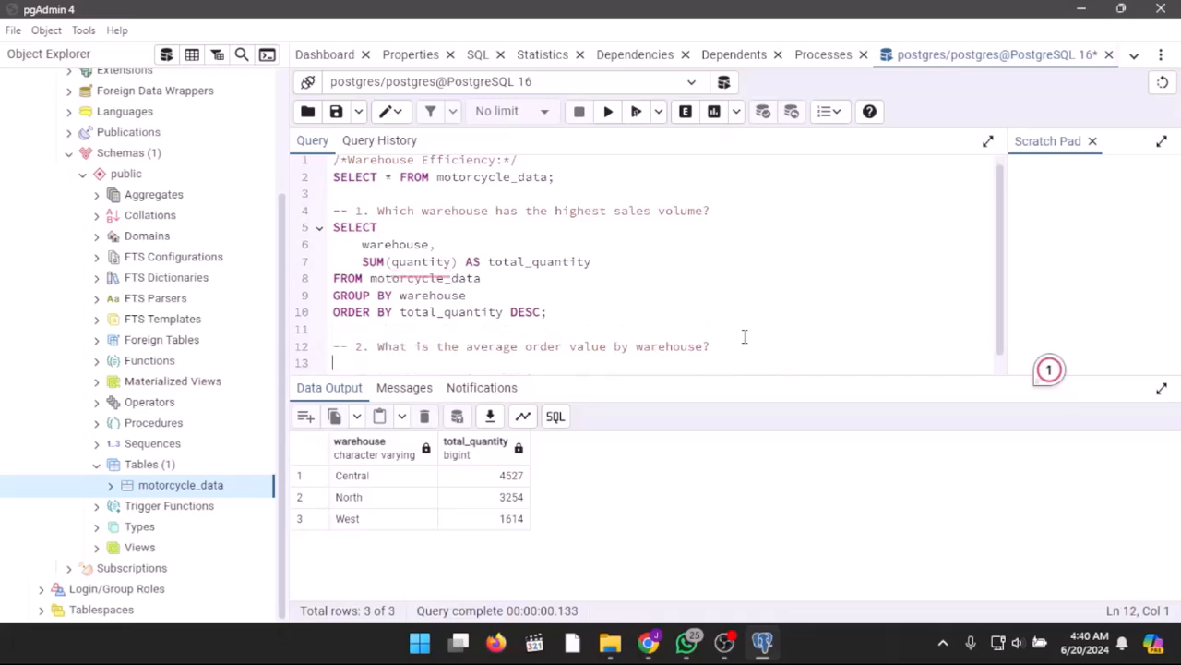
scroll(744, 337, down, 1)
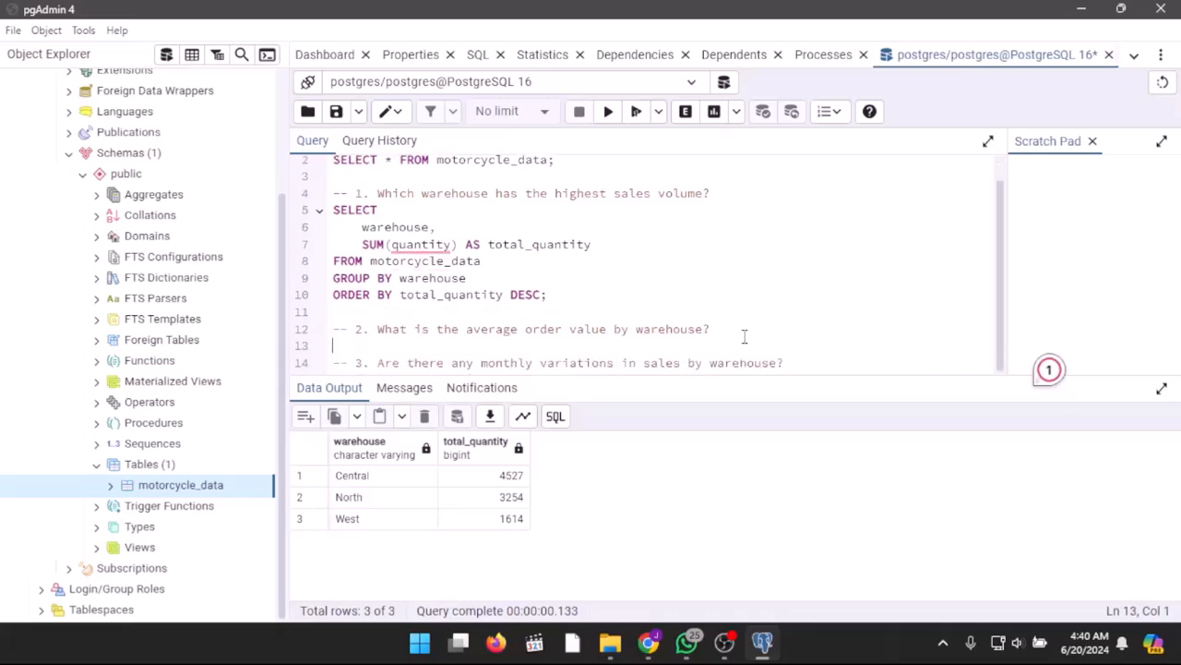
key(Return)
key(Up)
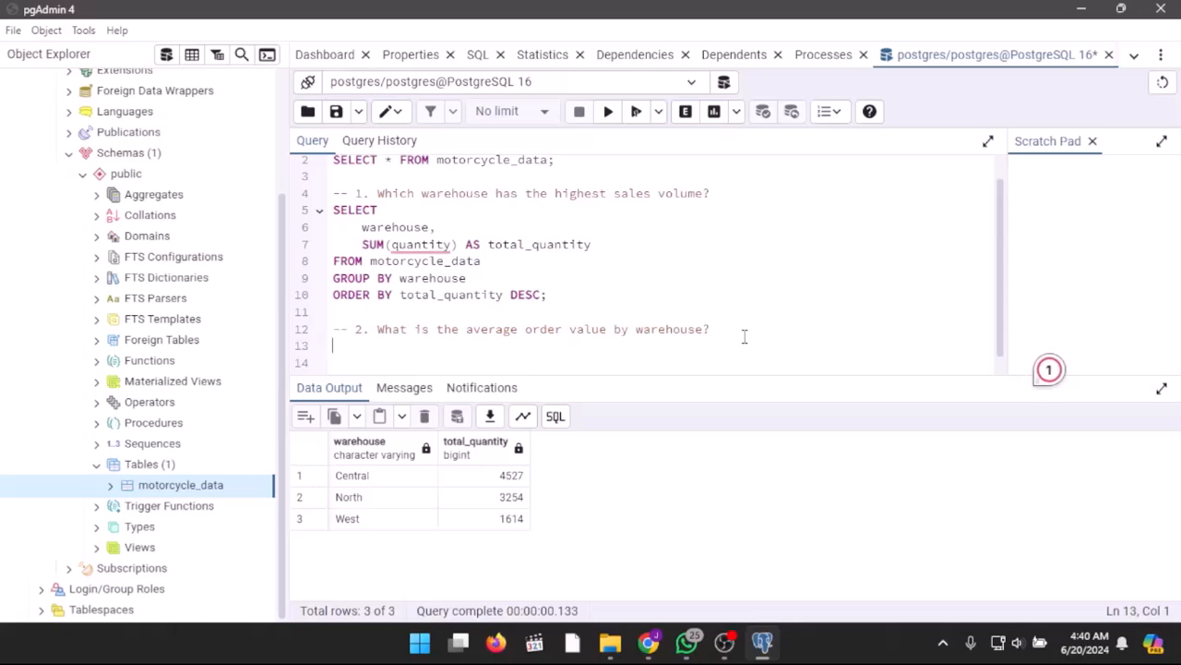
Step: Start the question 2 SELECT query below its comment with the warehouse column
text(SELECT)
key(Return)
key(Tab)
text(warehouse,)
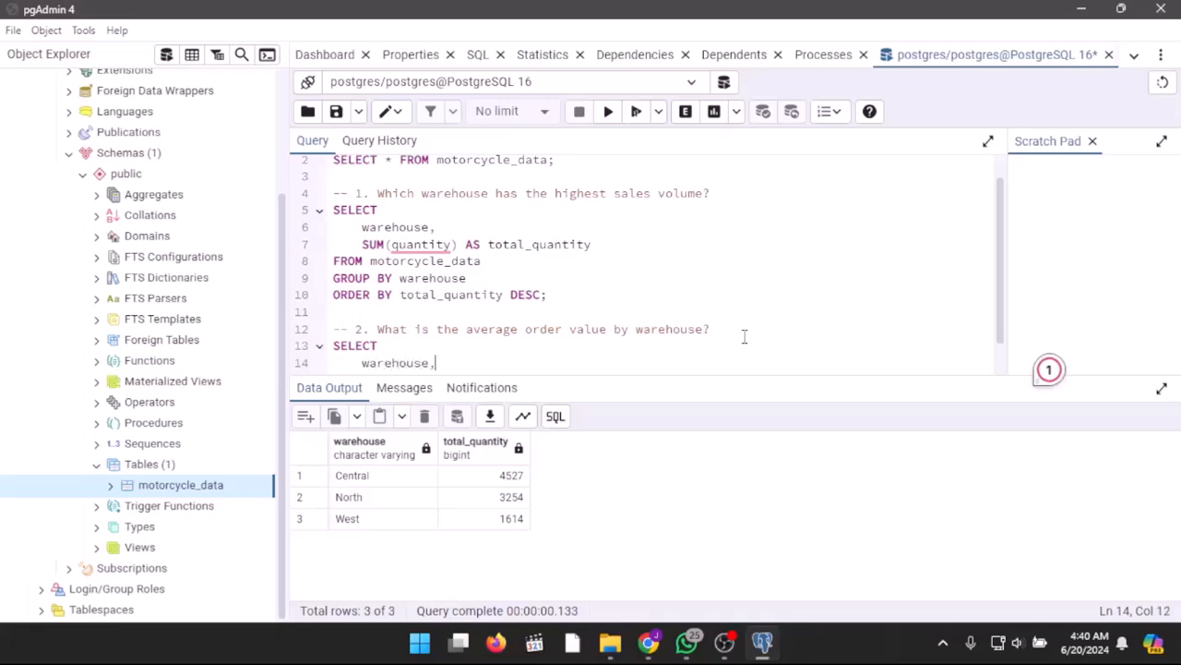
key(Return)
key(Tab)
Step: Add ROUND(CAST(AVG(total - payment_fee) AS NUMERIC), 2) AS avg_order_value to the question 2 SELECT list
text(ROUND)
text((CAST)
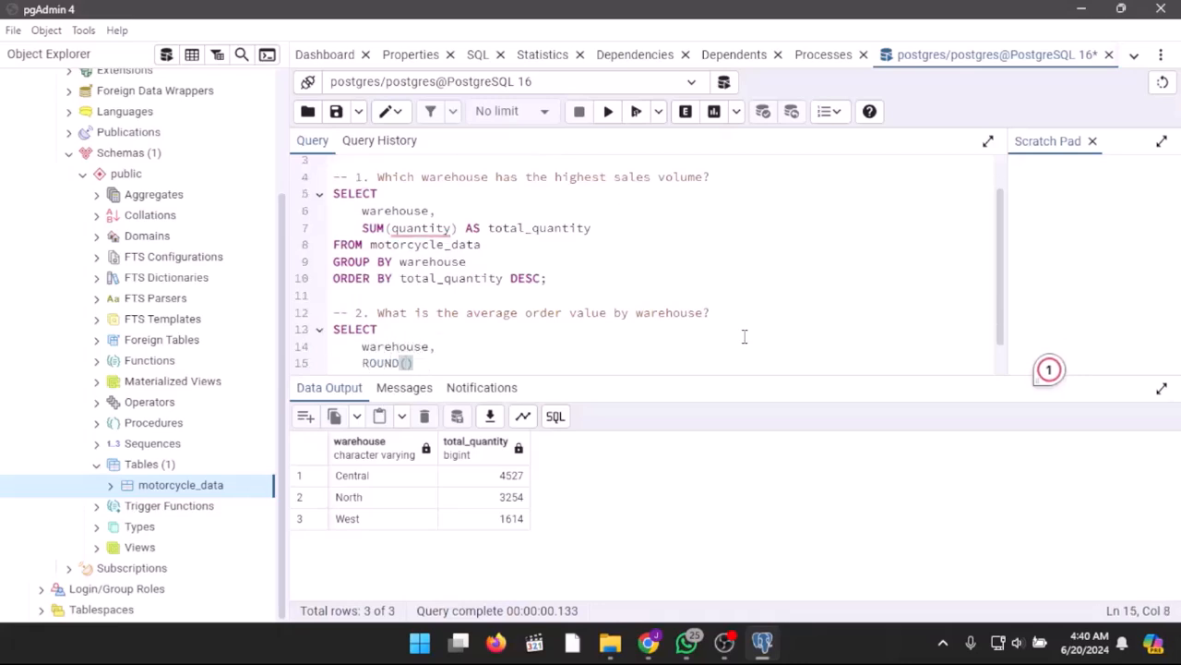
text((AVG()
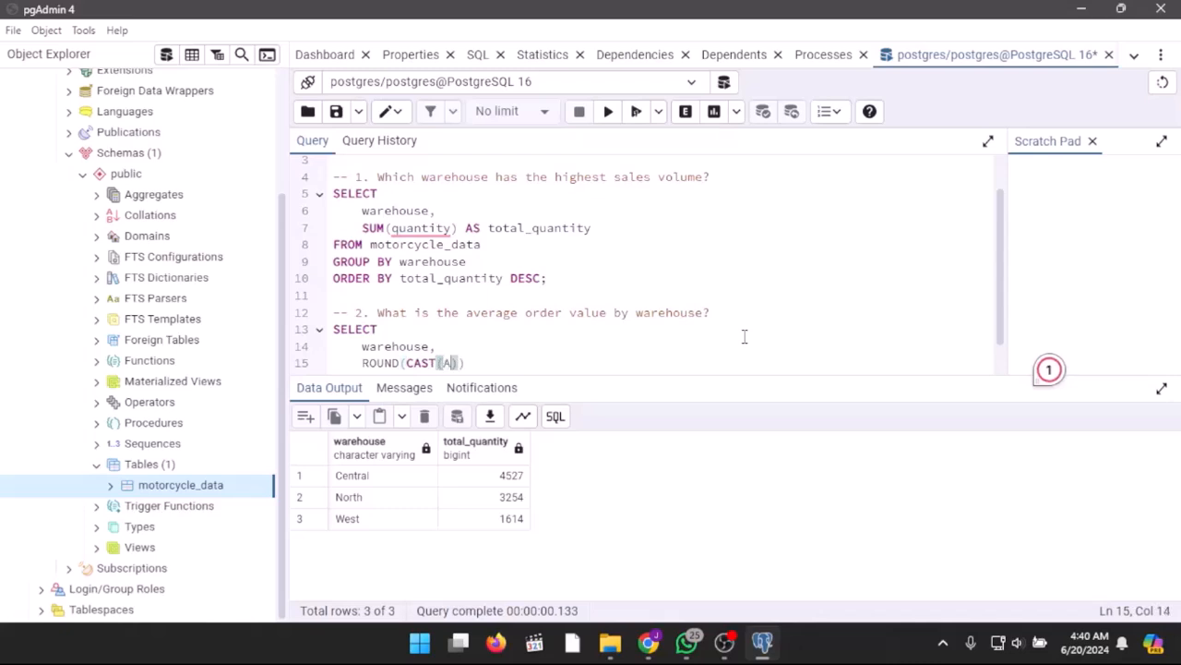
text(total - payment_fee))
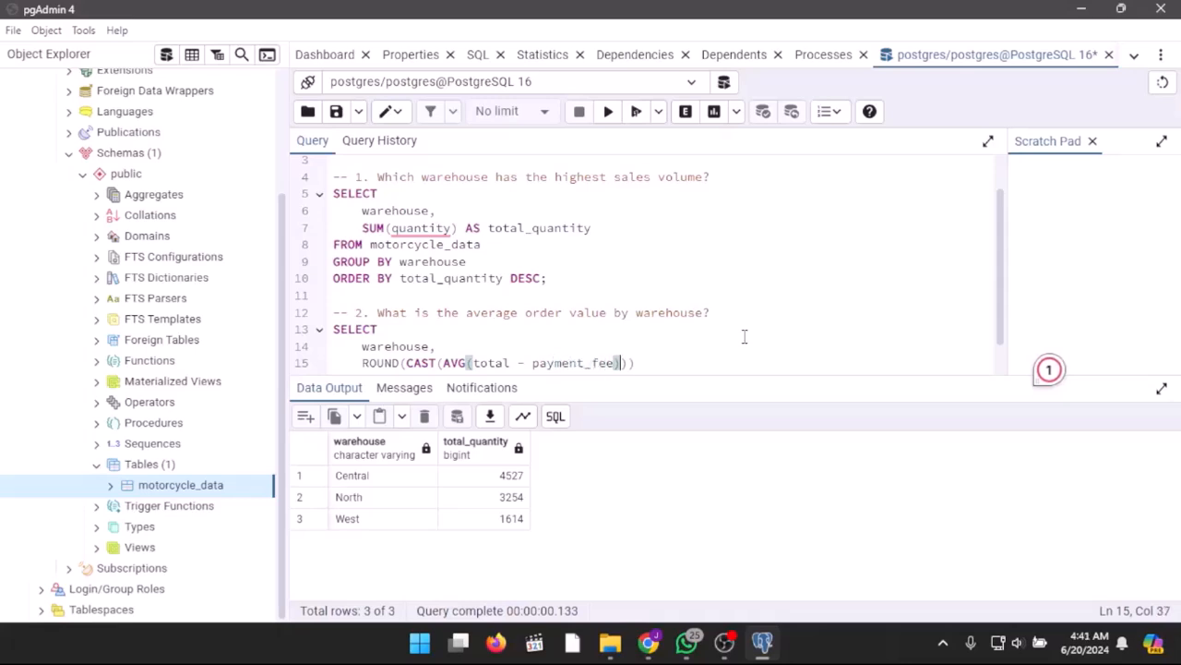
text( AS NUMERIC)
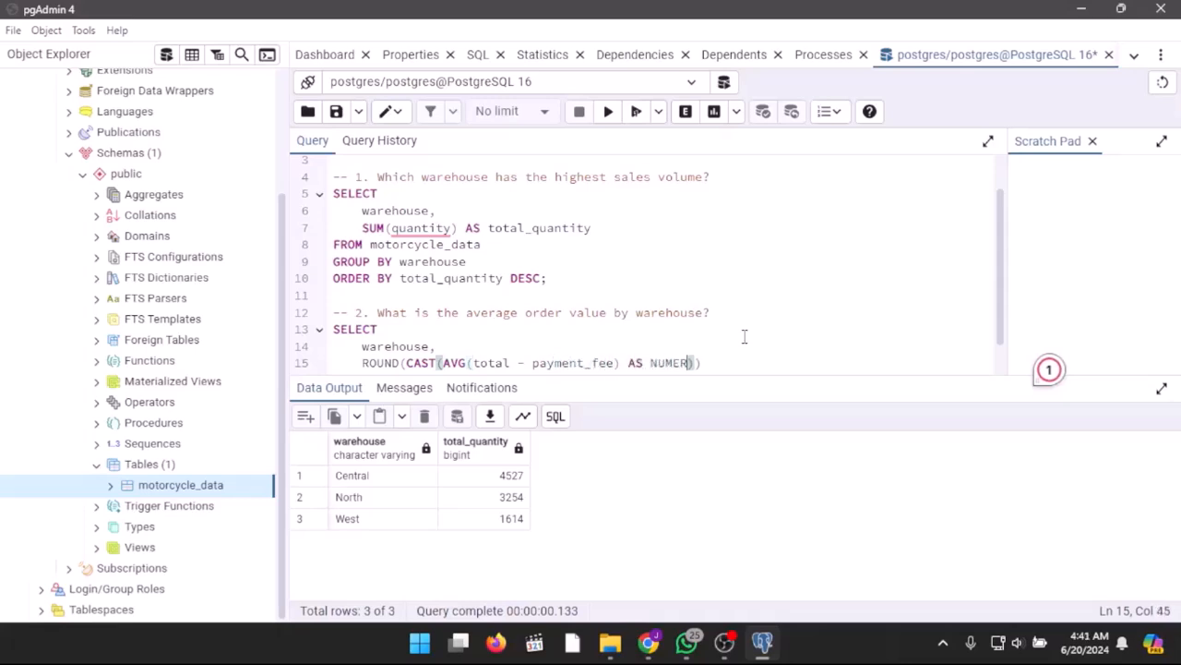
text(), 2) AS avg_order)
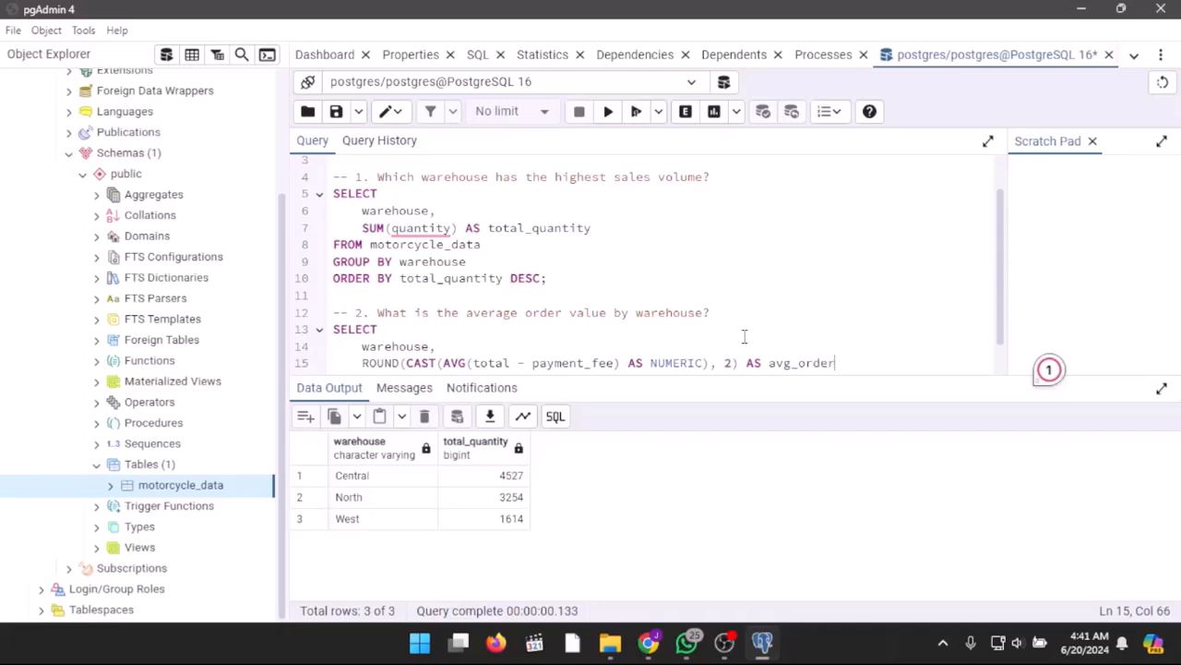
text(_value)
Step: Read the question 2 query from motorcycle_data and group it by warehouse
key(Return)
text(FROM )
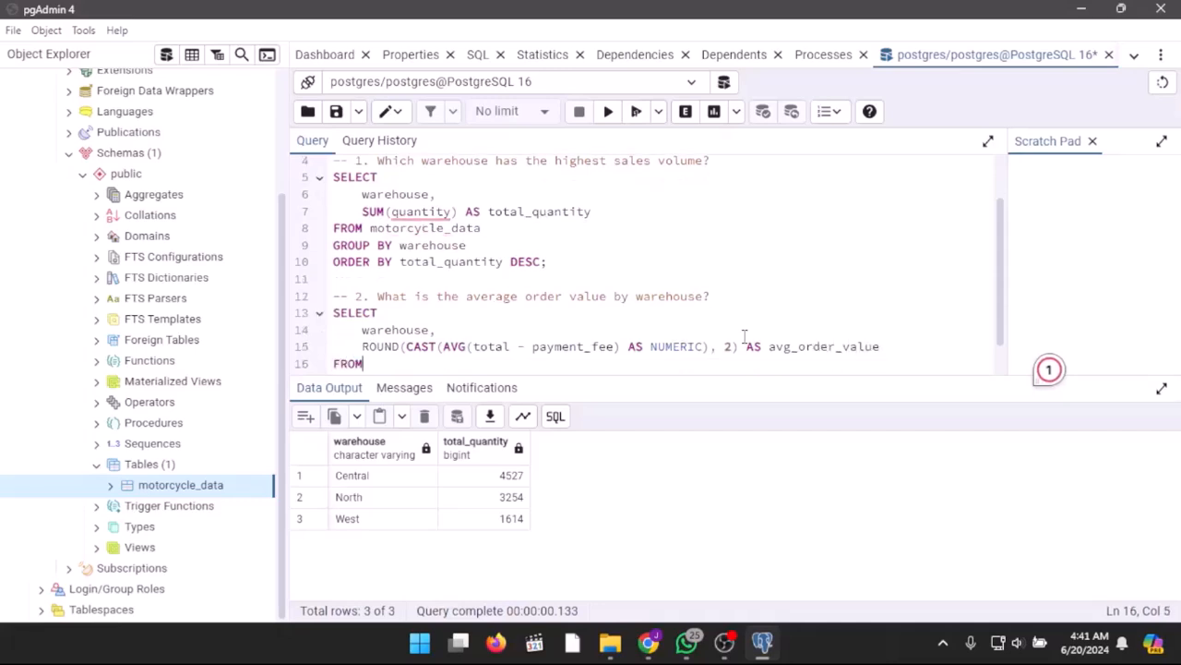
text(motorcycle_data)
key(Return)
text(GROUPB)
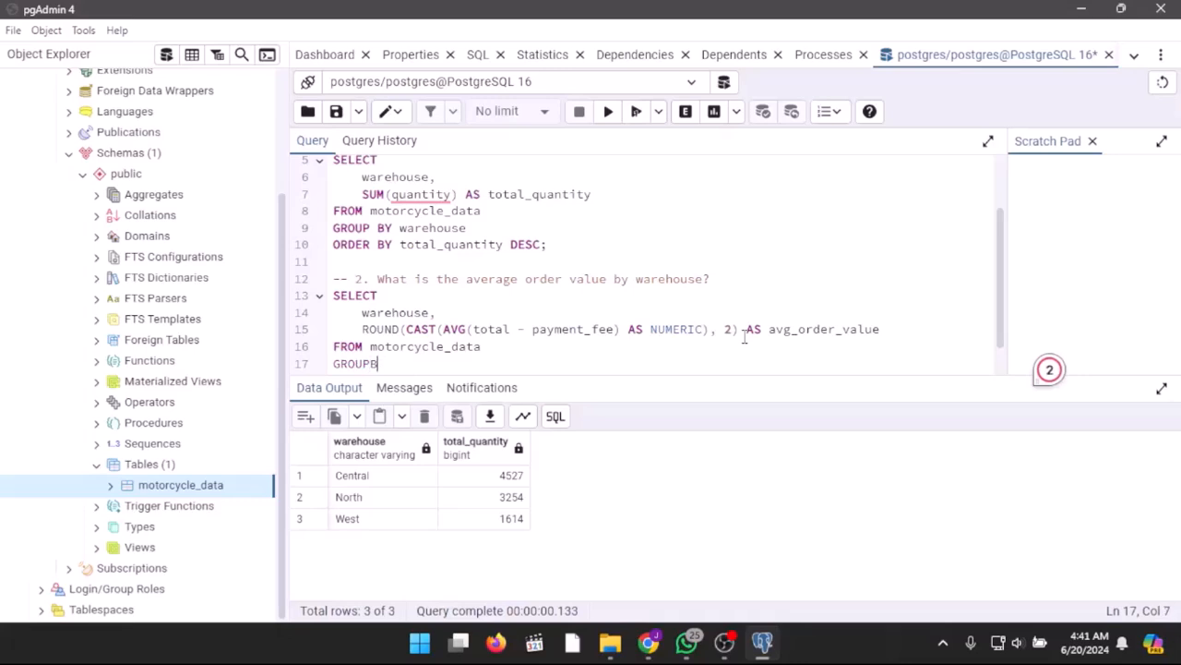
key(BackSpace)
key(BackSpace)
text(BY warehouse)
Step: Order the question 2 query by avg_order_value DESC, end it with a semicolon and run it
key(Return)
text(ORDER BY)
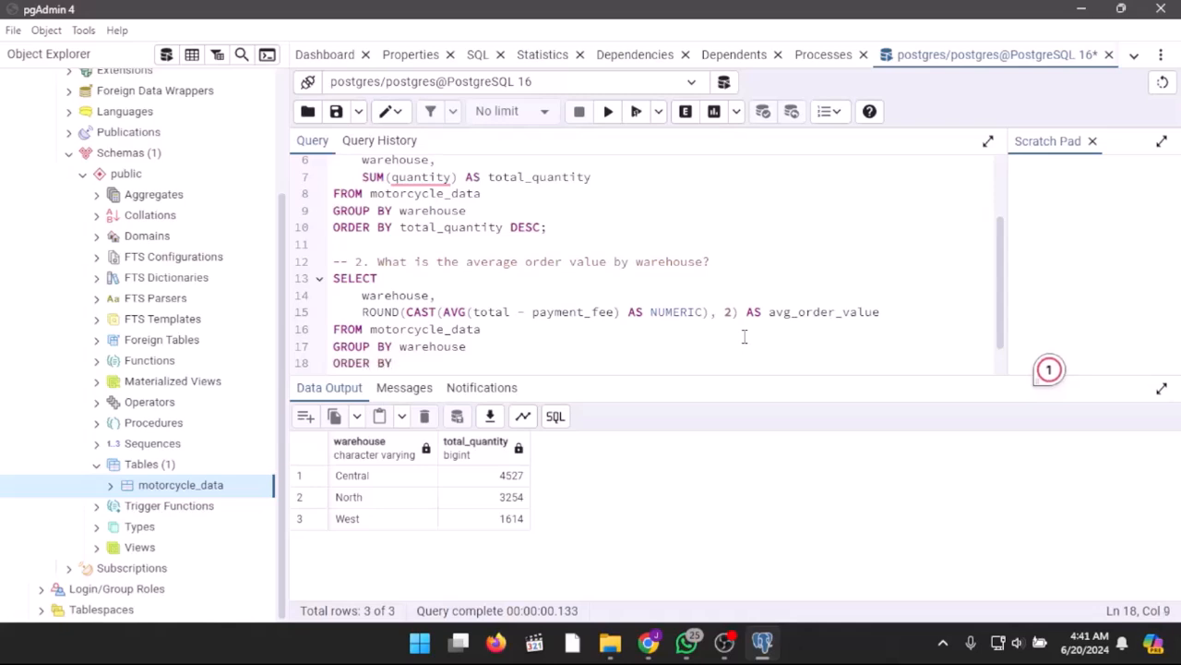
text( avg_)
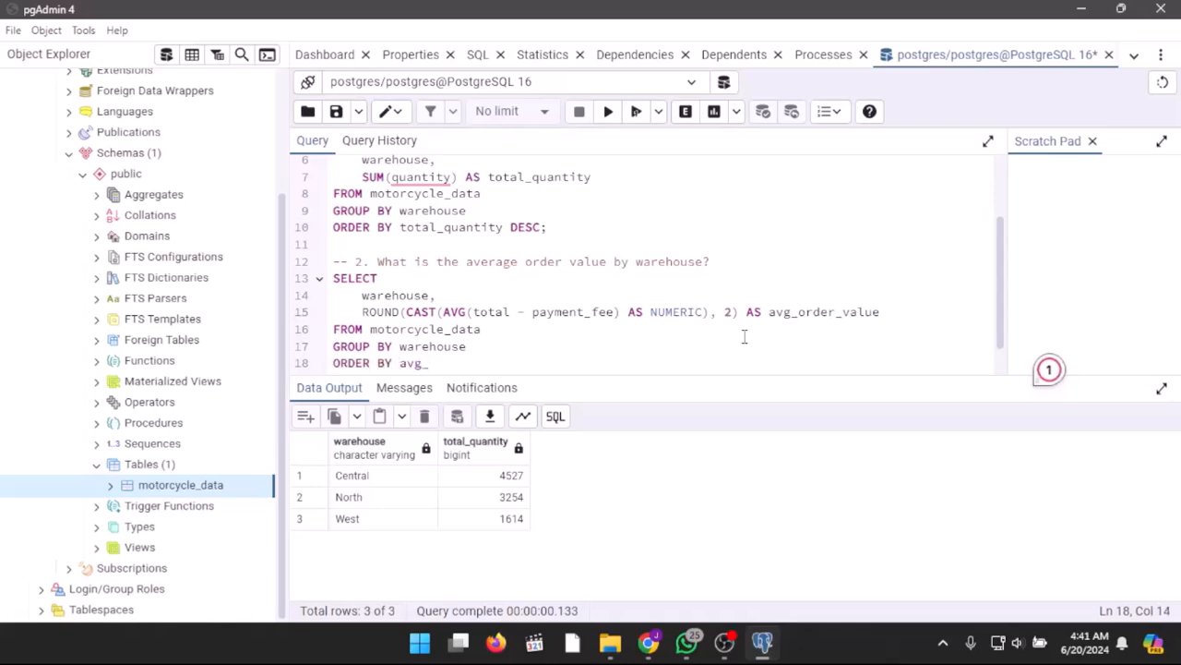
text(order_value DESC;)
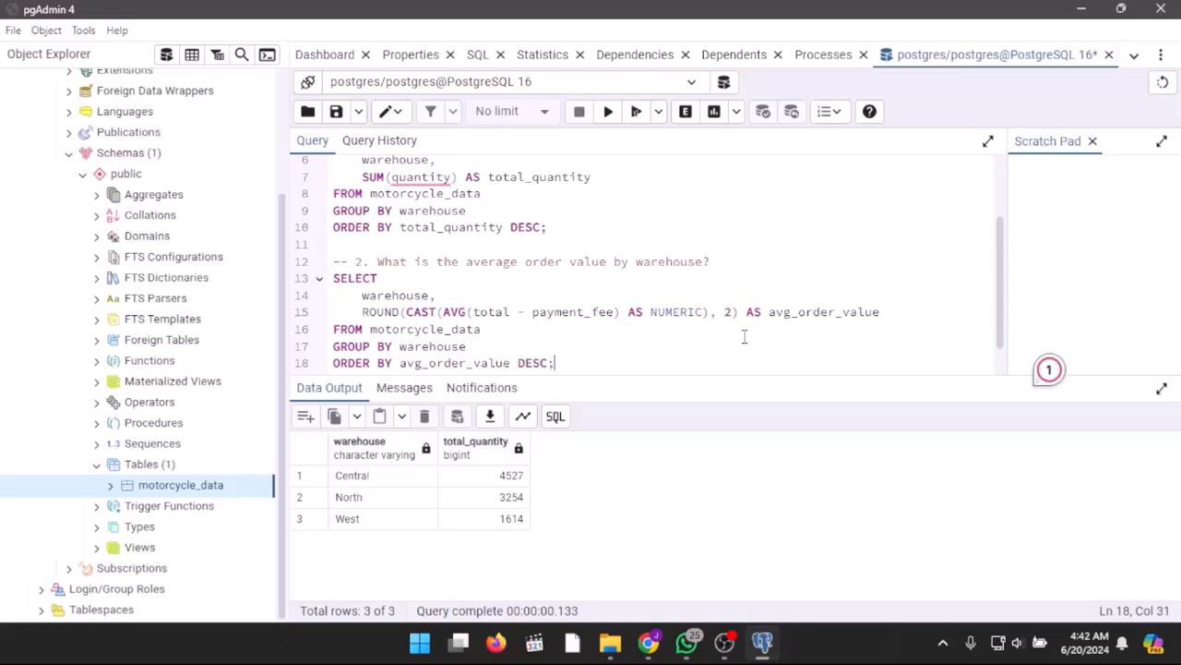
click(637, 112)
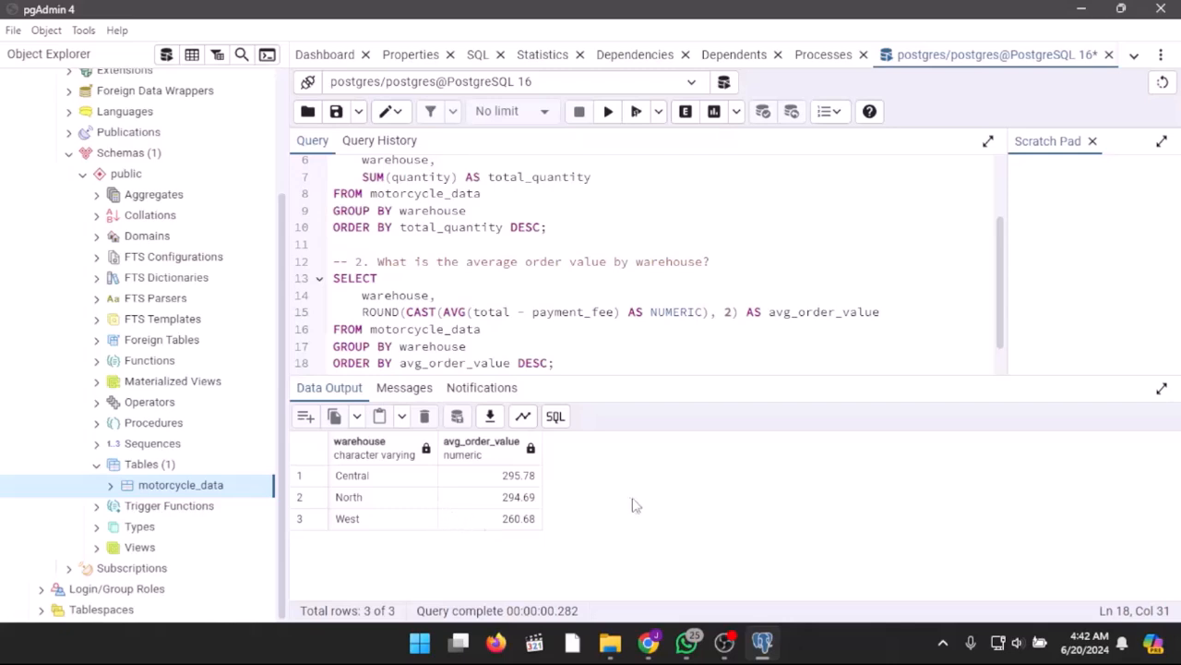
Step: Start the question 3 SELECT query below the monthly variations comment with the warehouse column
scroll(648, 358, down, 1)
key(Return)
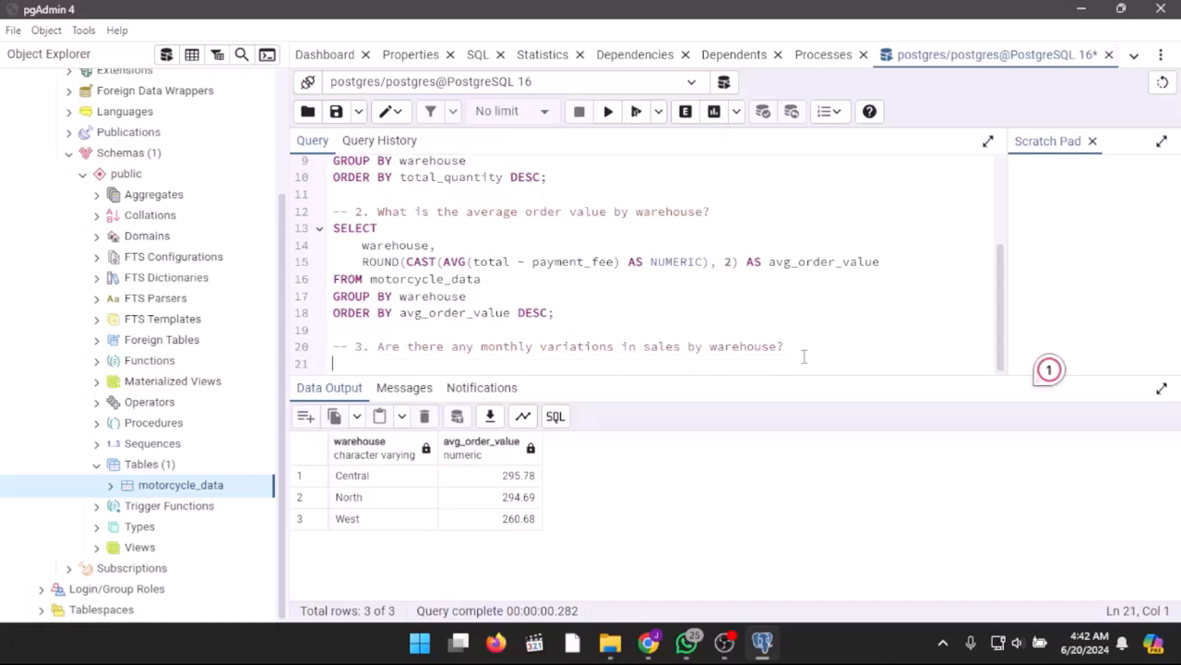
text(SELECT)
key(Return)
key(Tab)
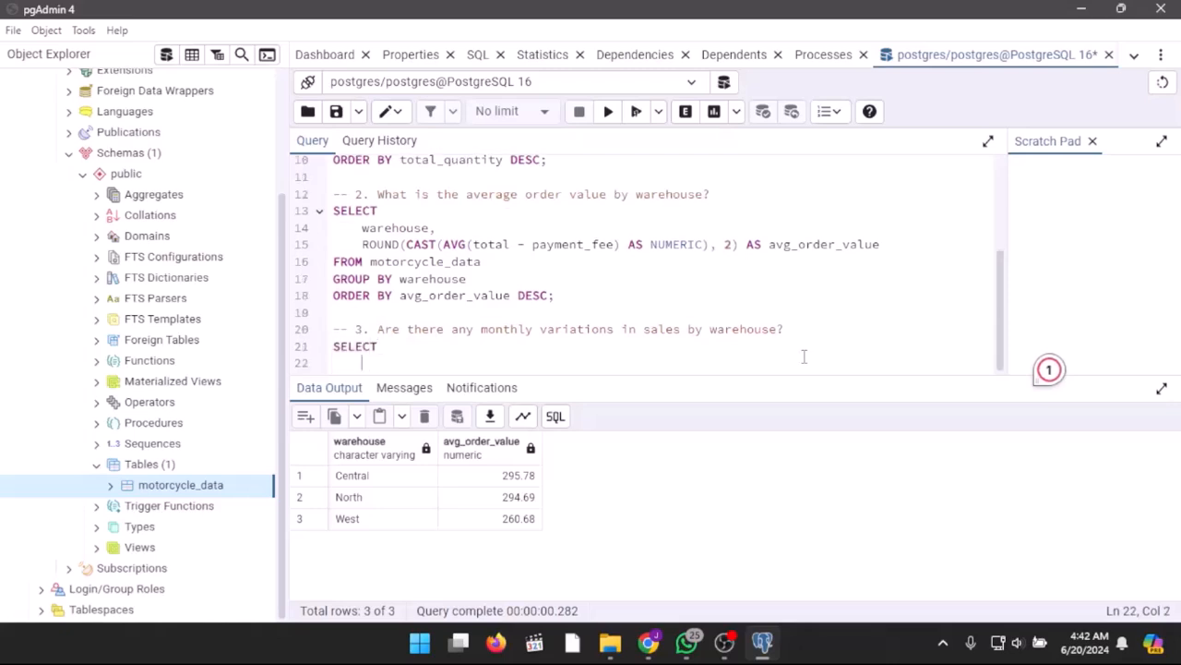
text(warehouse,)
key(Return)
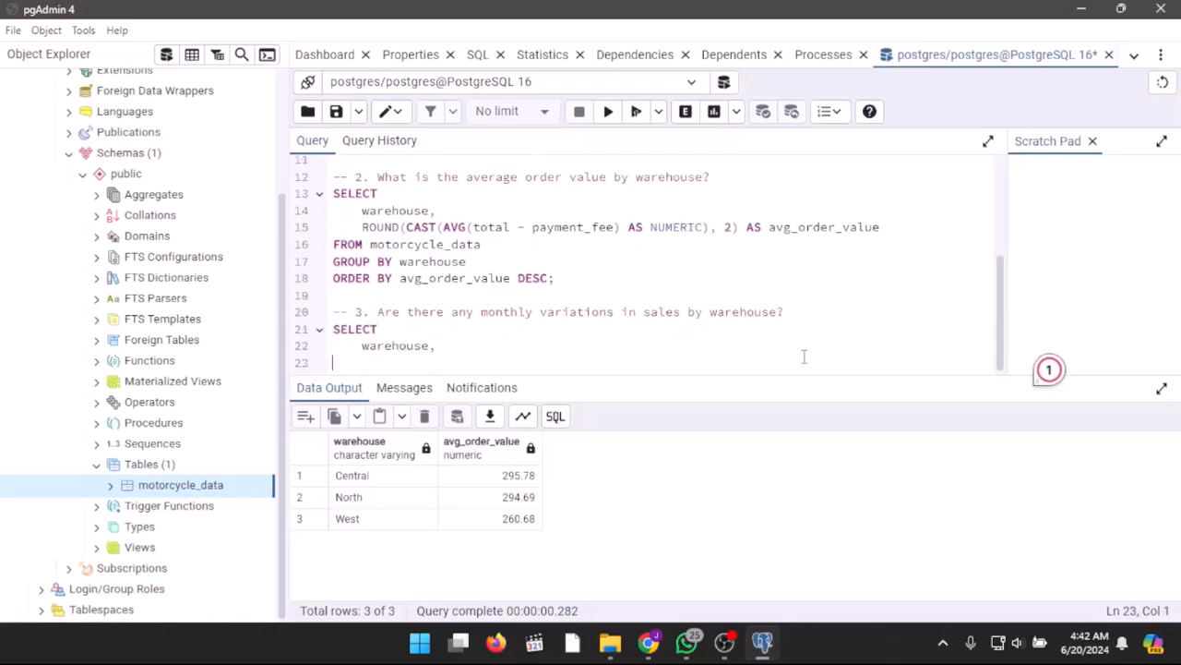
Step: Start a CASE expression in the question 3 SELECT list with WHEN EXTRACT(month FROM date) = 6 THEN 'June'
text(CASE WHEN)
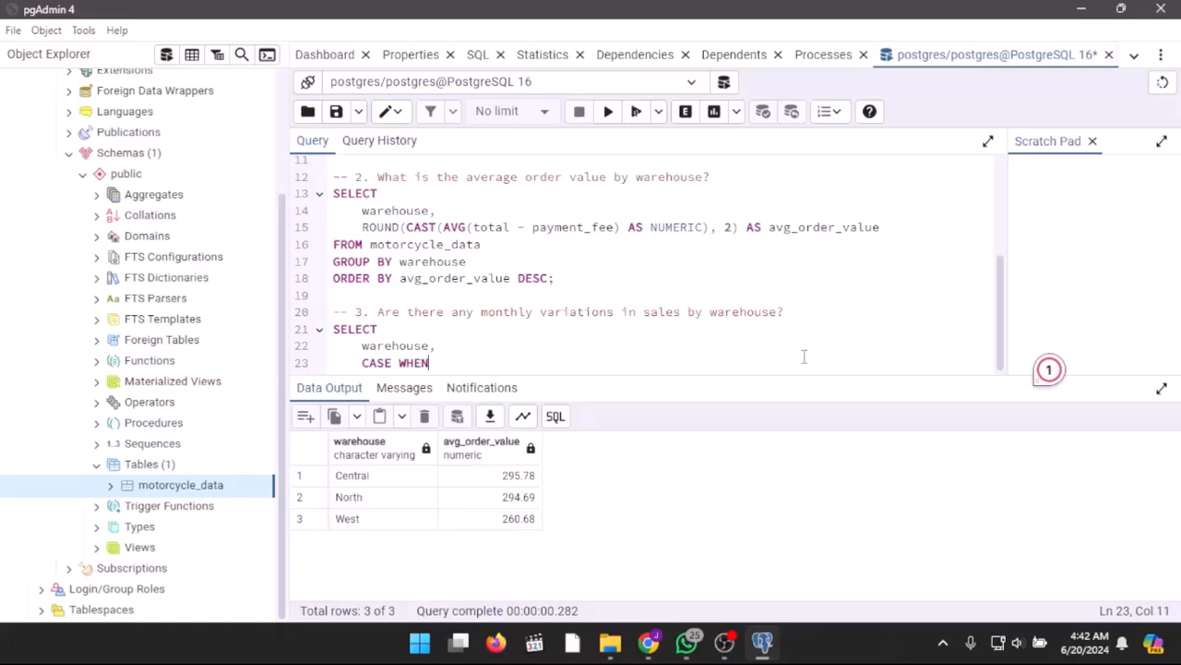
text( EXTRACT()
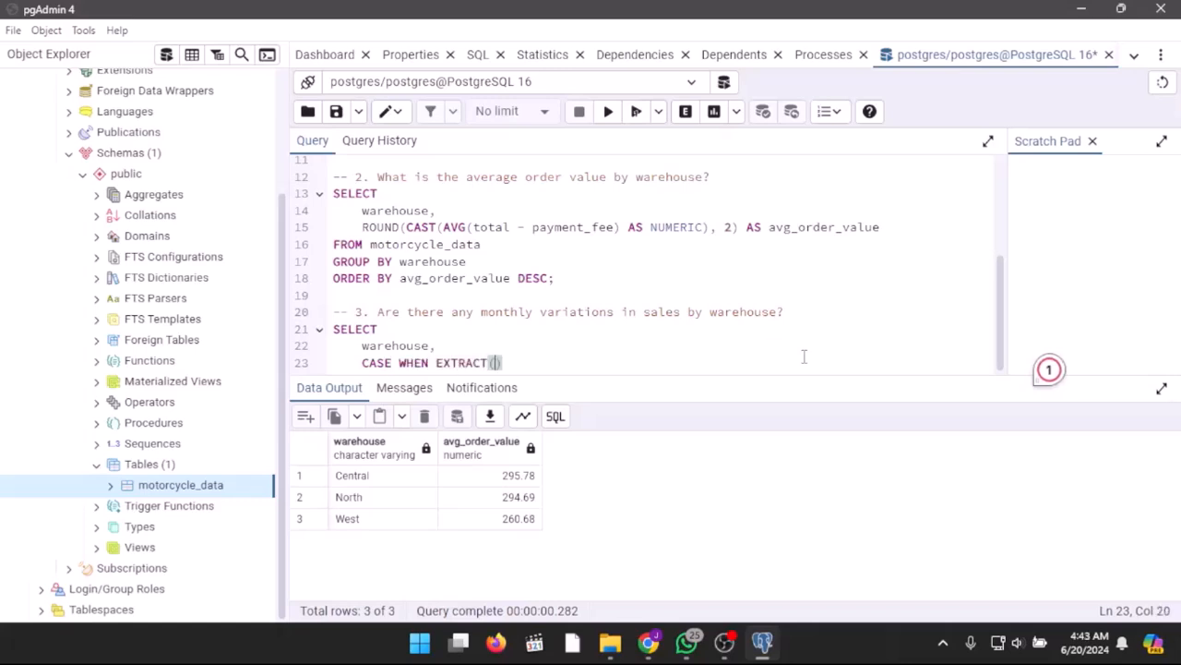
text(month FROM da)
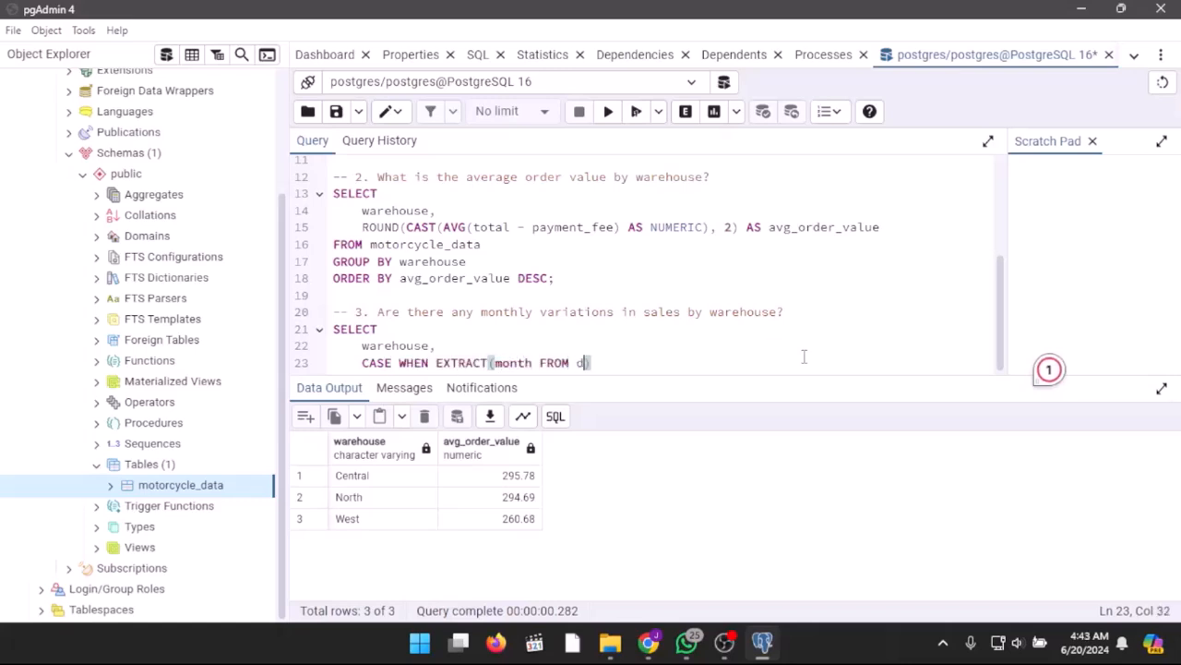
text(te) = 6 THEN 'June)
key(Return)
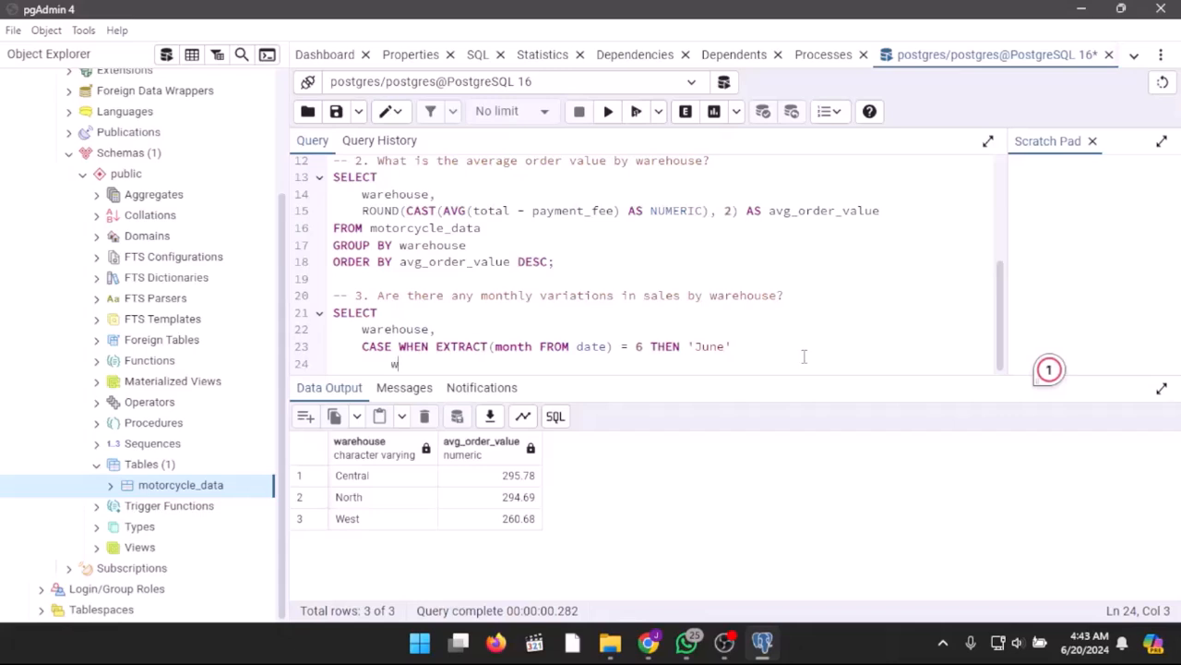
Step: Add the branch WHEN EXTRACT(month FROM date) = 7 THEN 'July' to the CASE expression
text(WHEN EXTRA)
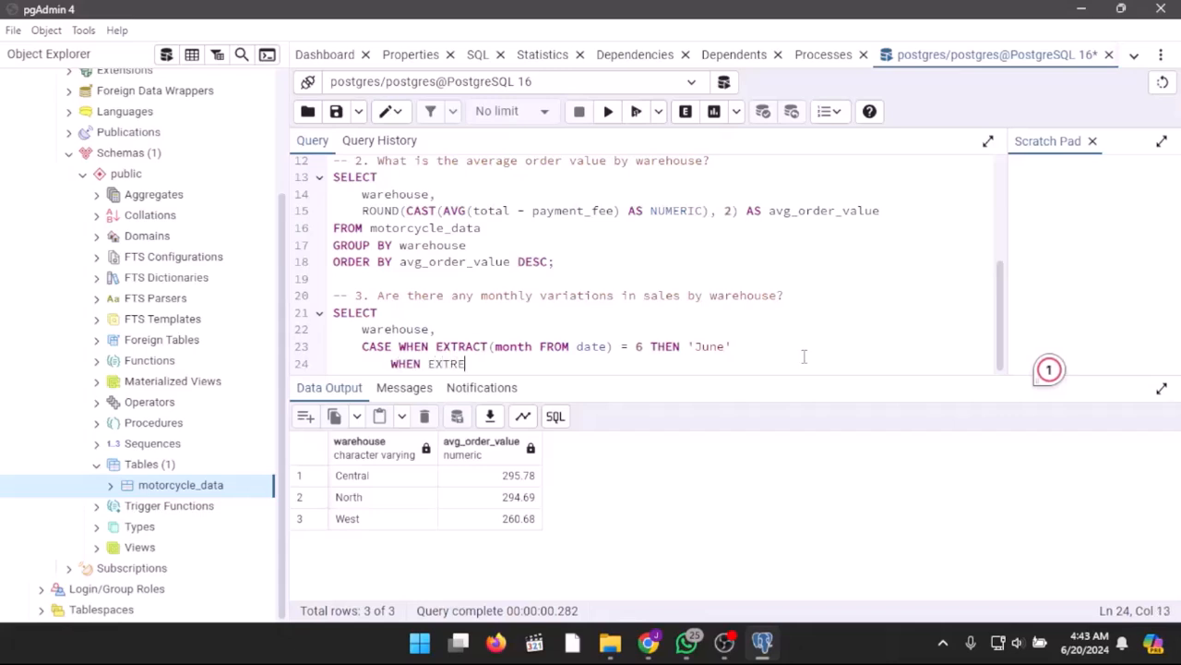
text(CT(month FROM)
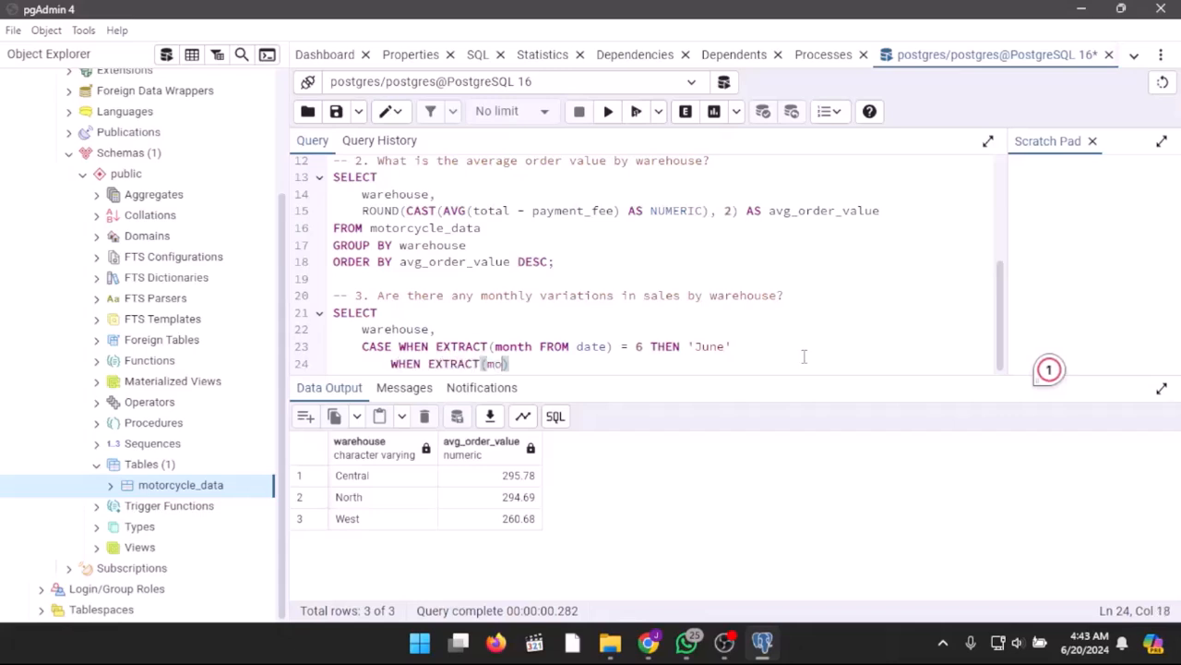
text( date))
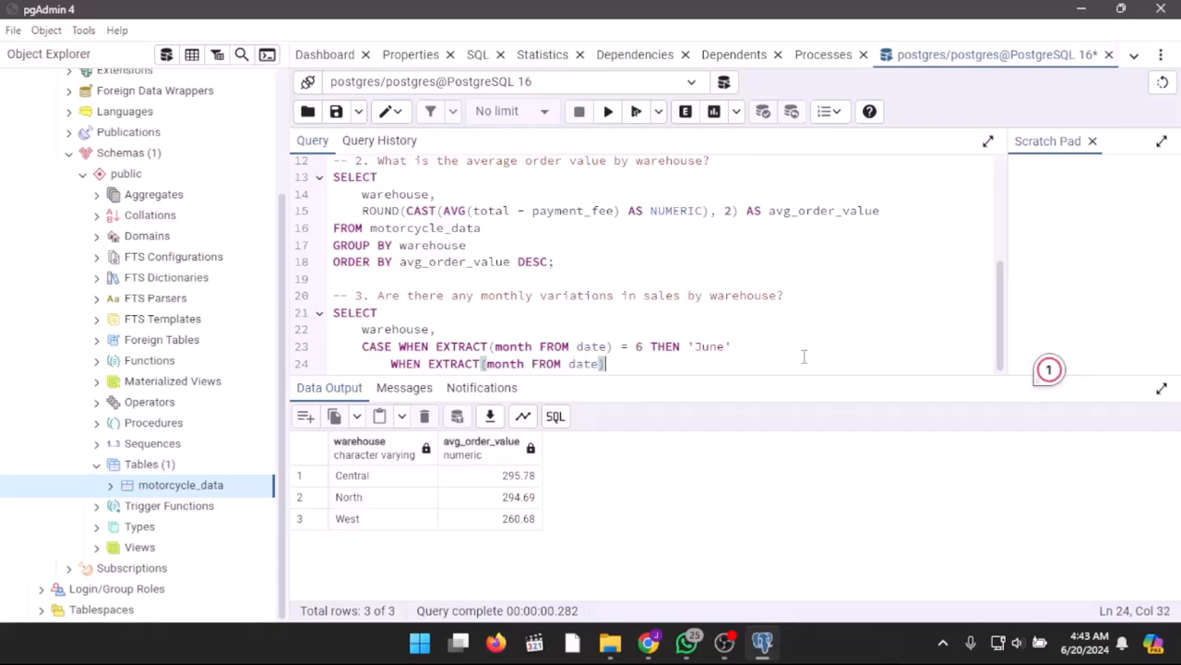
text( = )
text(7 THEN)
text(July')
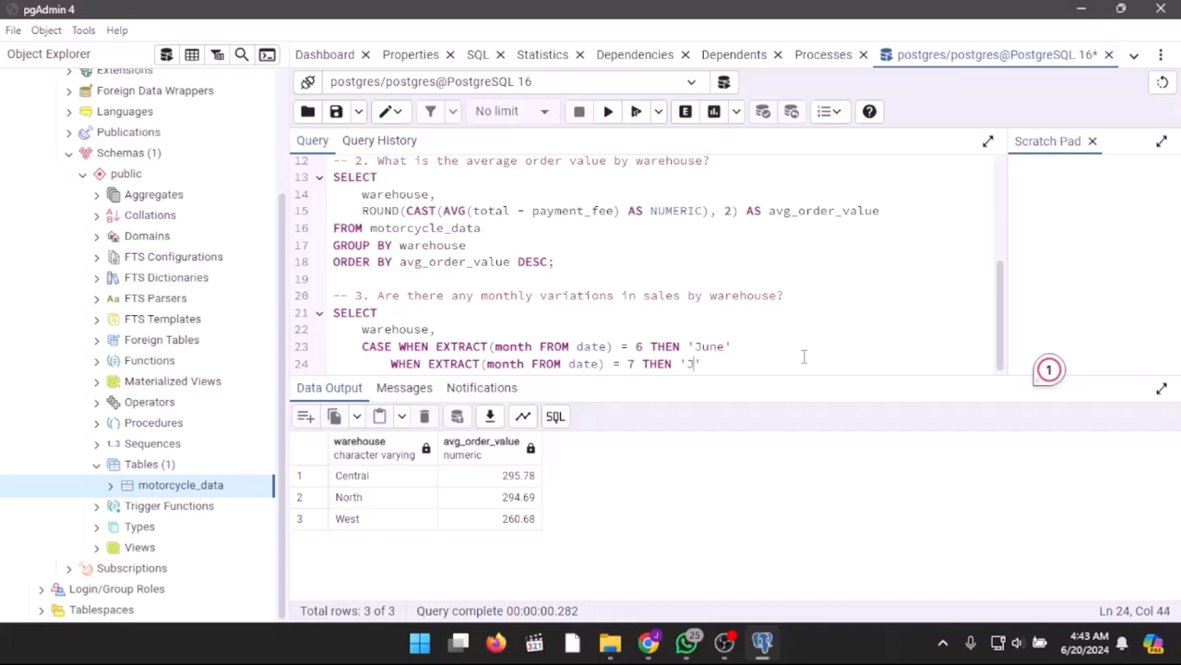
key(Return)
Step: Add the branch WHEN EXTRACT(month FROM date) = 8 THEN 'August' to the CASE expression
text(WHEN EXTRACT(month FROM date))
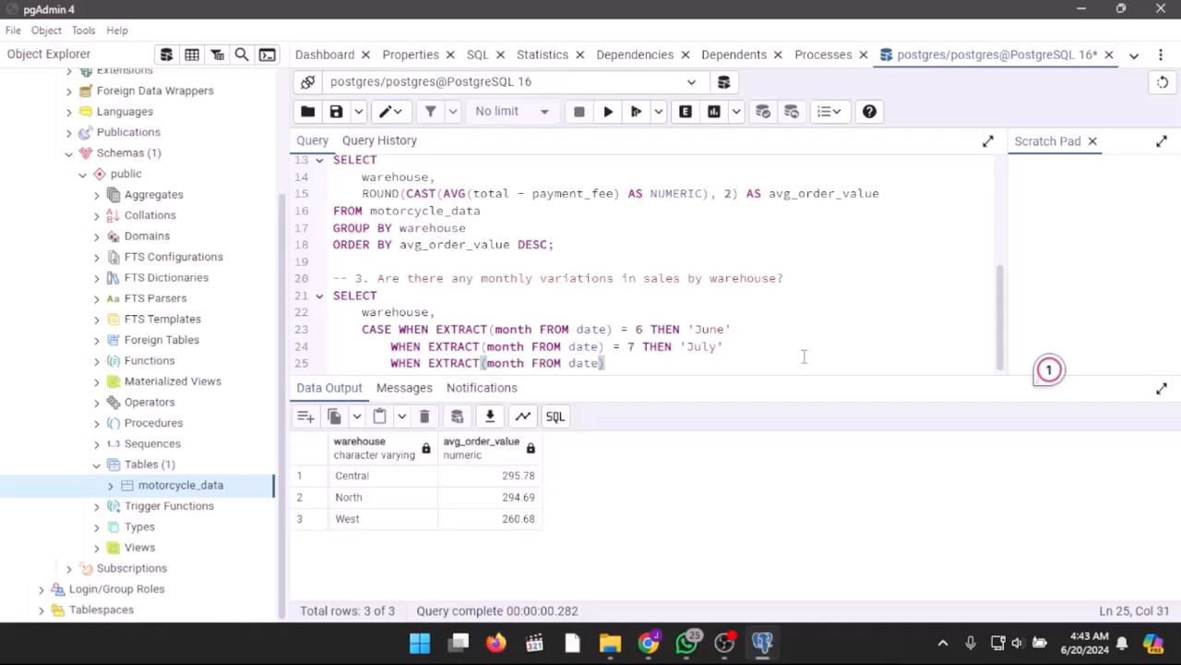
text( = )
text(8 )
text(THEN 'Augu)
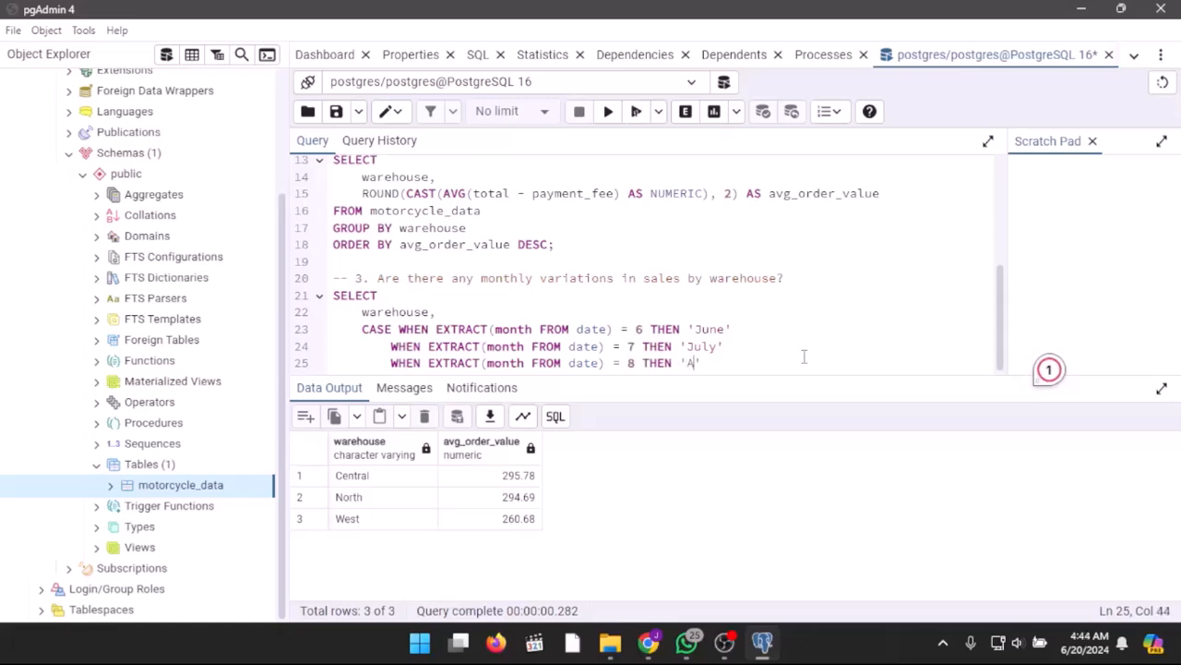
text(st)
key(Return)
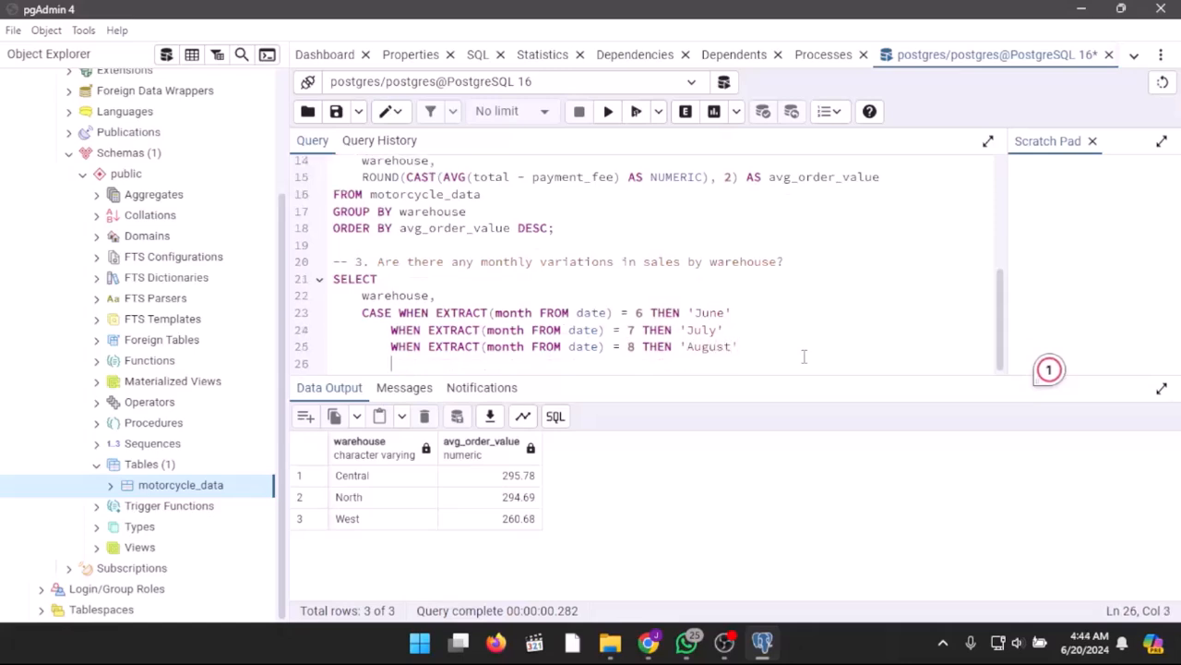
Step: Close the CASE expression with END AS month, followed by a comma and a new line for another column
text(END AS m)
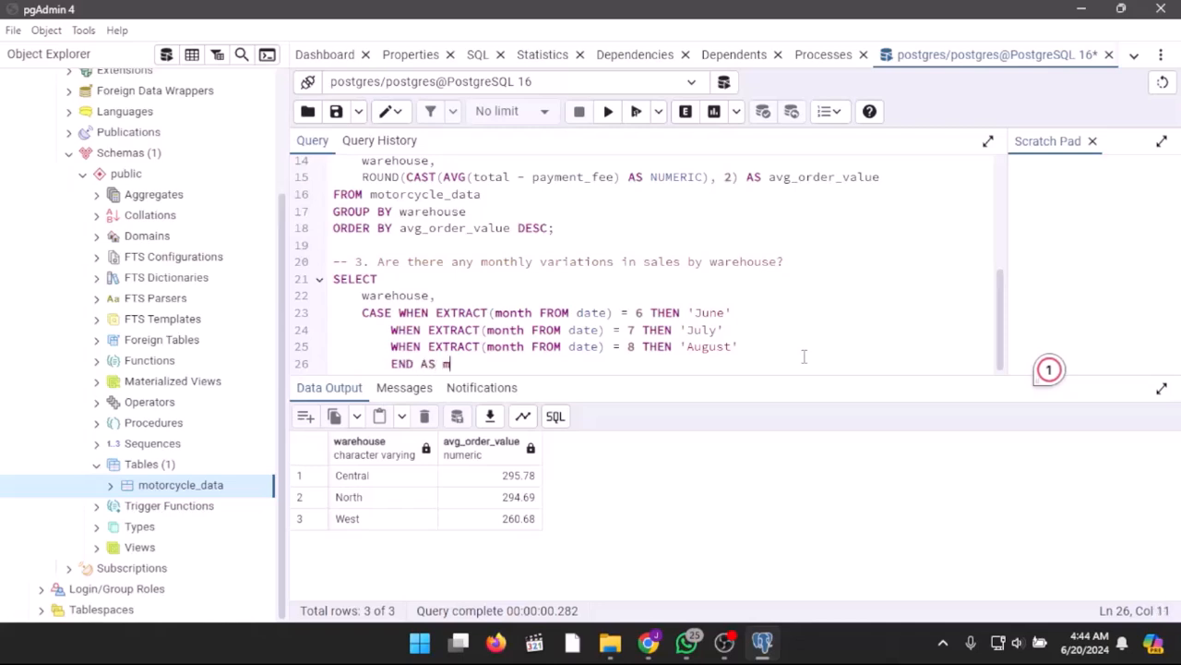
text(onth,)
key(Return)
key(BackSpace)
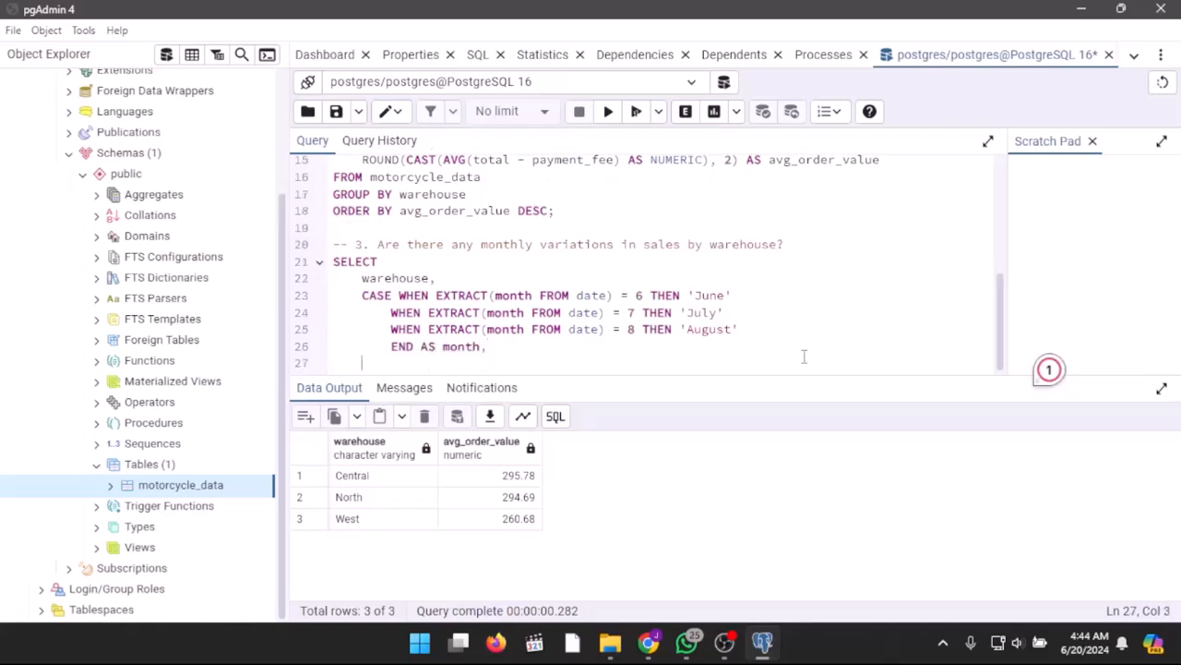
Step: Add ROUND(CAST(SUM(total) - SUM(payment_fee) AS NUMERIC), 2) AS monthly_revenue to the question 3 SELECT list
text(ro)
key(BackSpace)
text(ROUND(CAST(SUM)
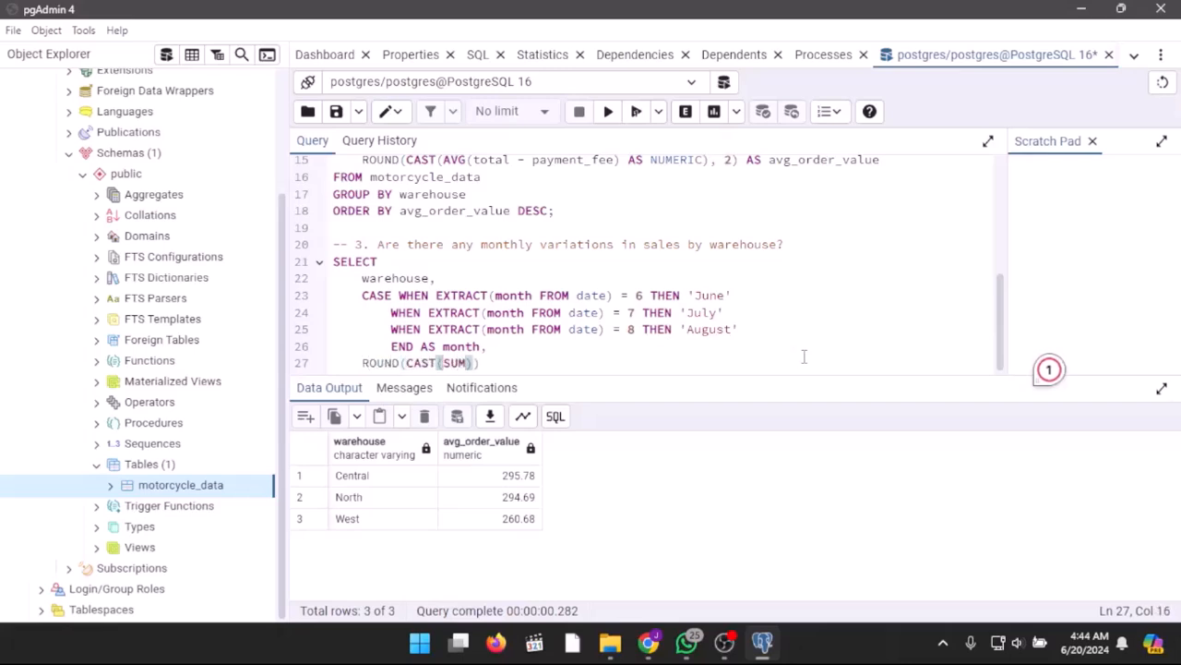
text((total) - SUM(payment_fee) AS NUMERIC))
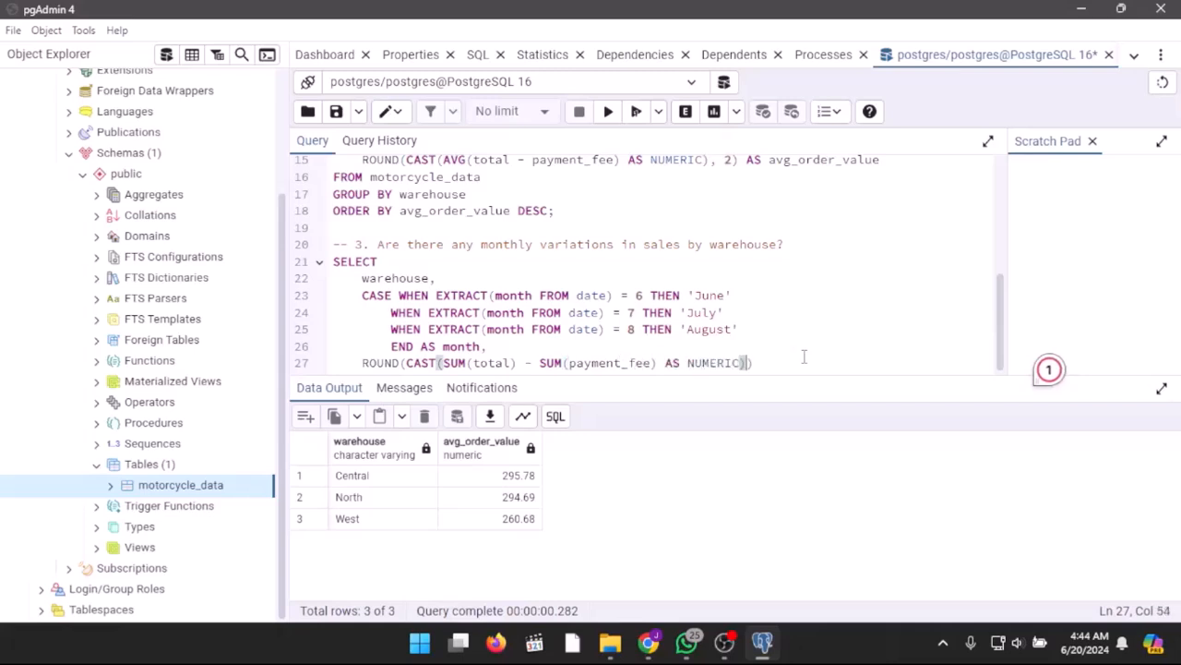
text(, 2) AS monthl)
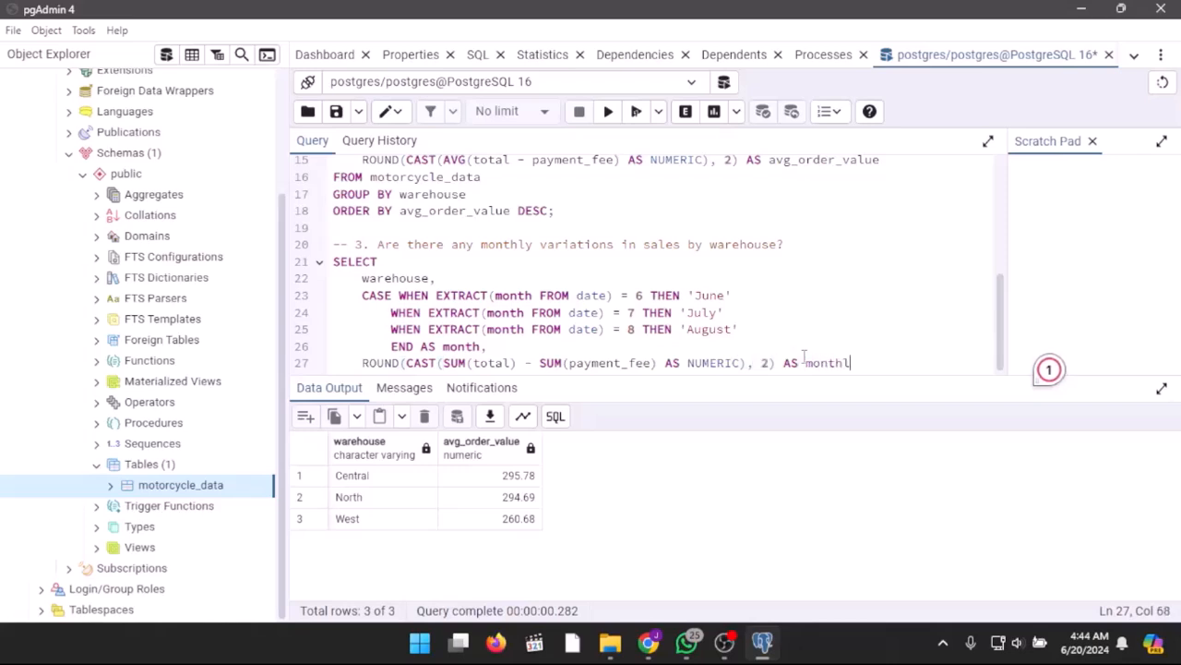
text(y_revenue,)
key(Return)
Step: Add SUM(quantity) AS monthly_quantity as the last column of the question 3 SELECT list
text(SUM)
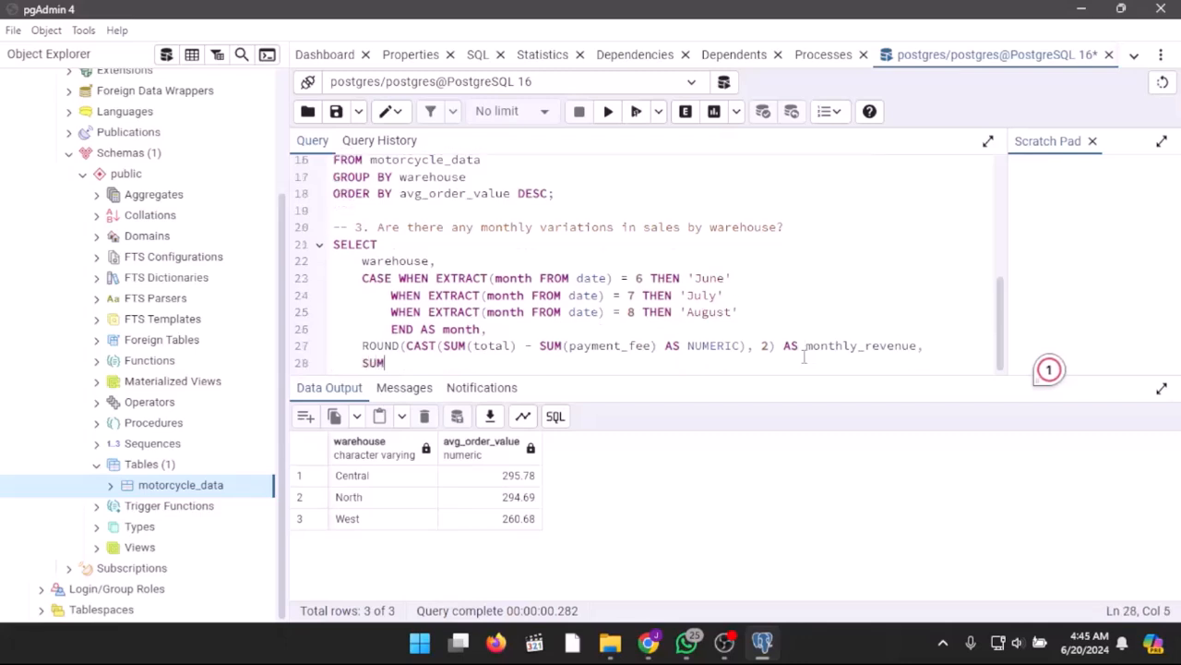
text((quantity))
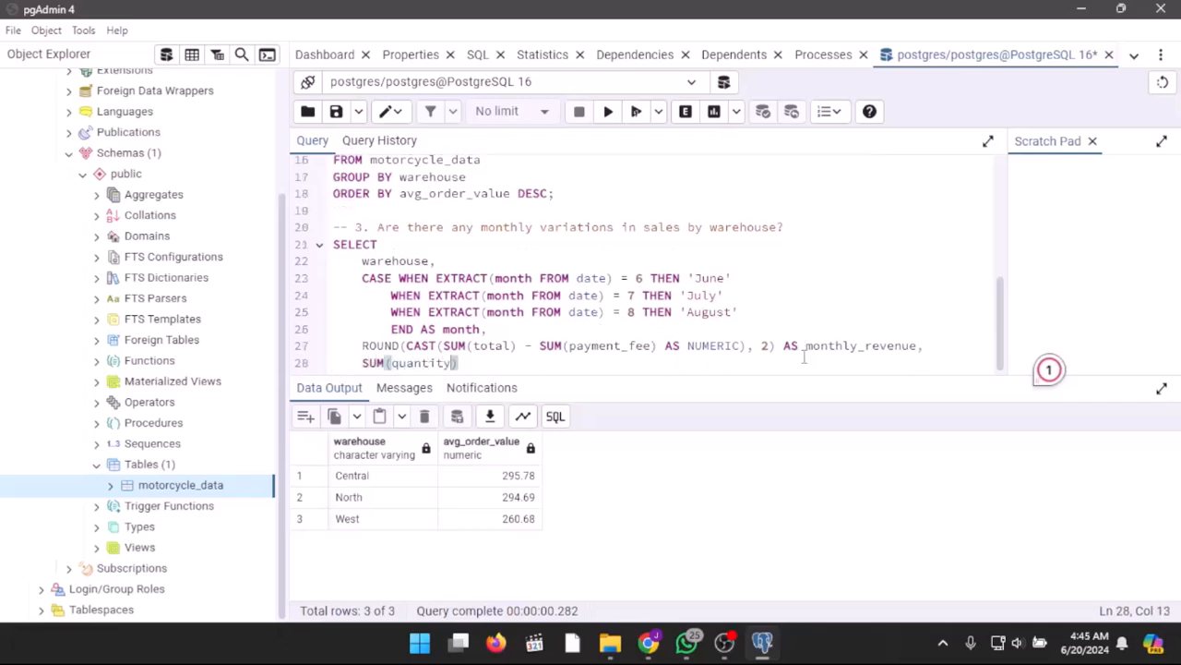
text( AS mon)
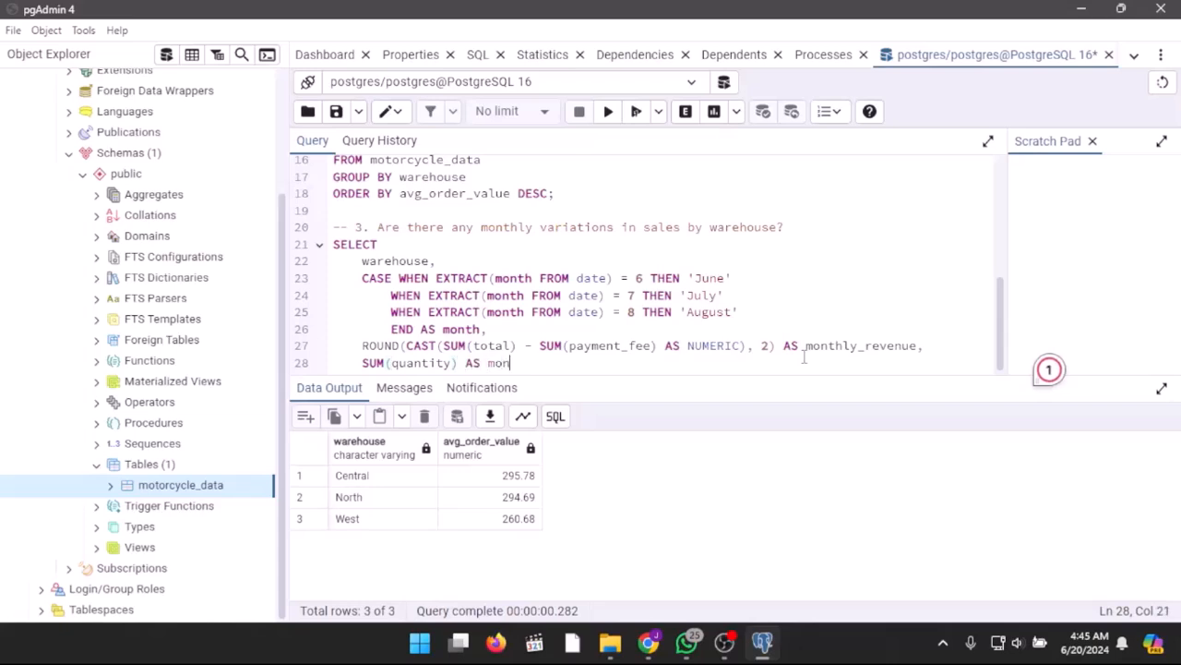
text(thly_quantity)
key(Return)
Step: Read the question 3 query from motorcycle_data and group it by warehouse and month
text(FROM motorcycle_data)
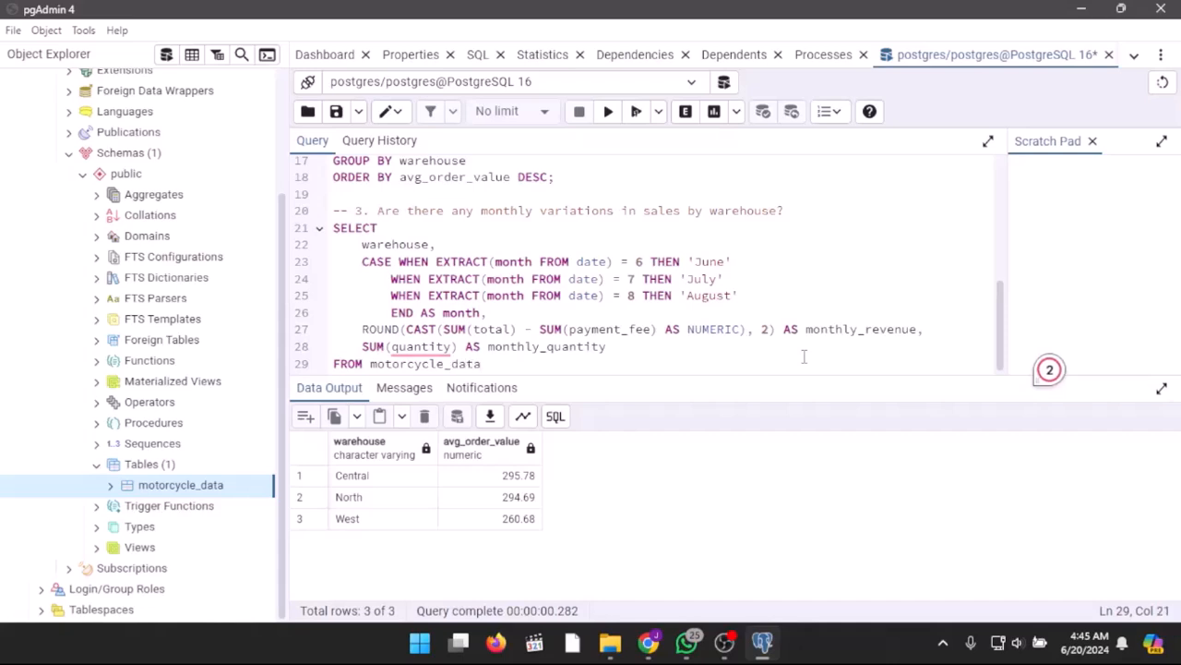
key(Return)
text(GROU)
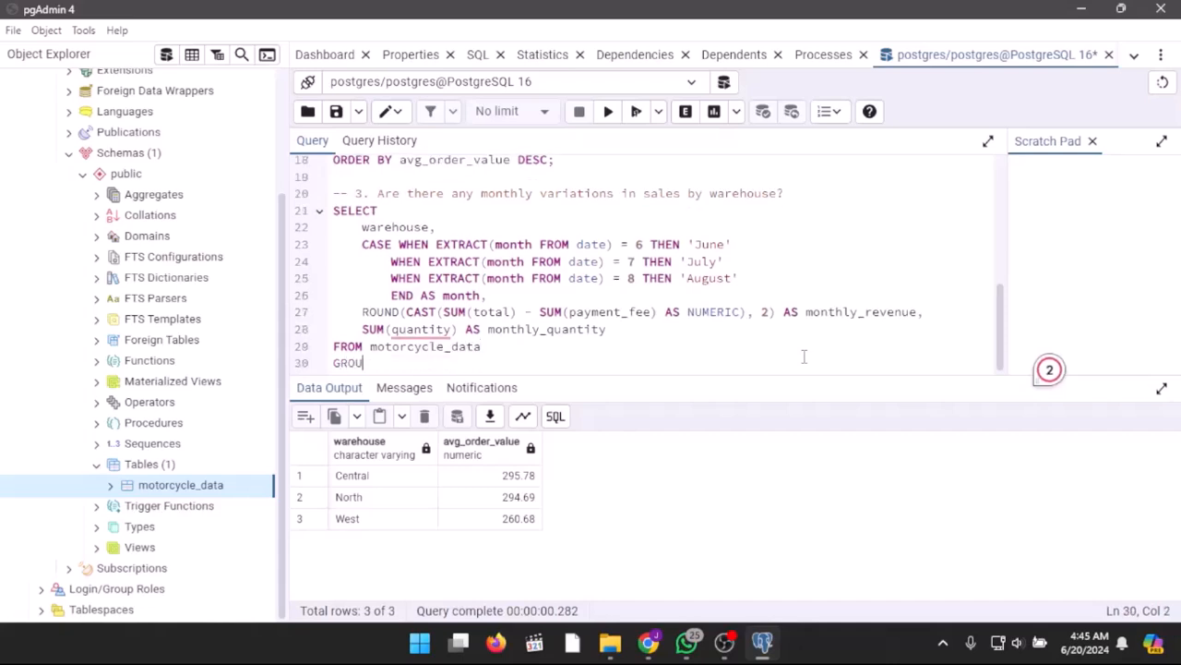
text(P BY war)
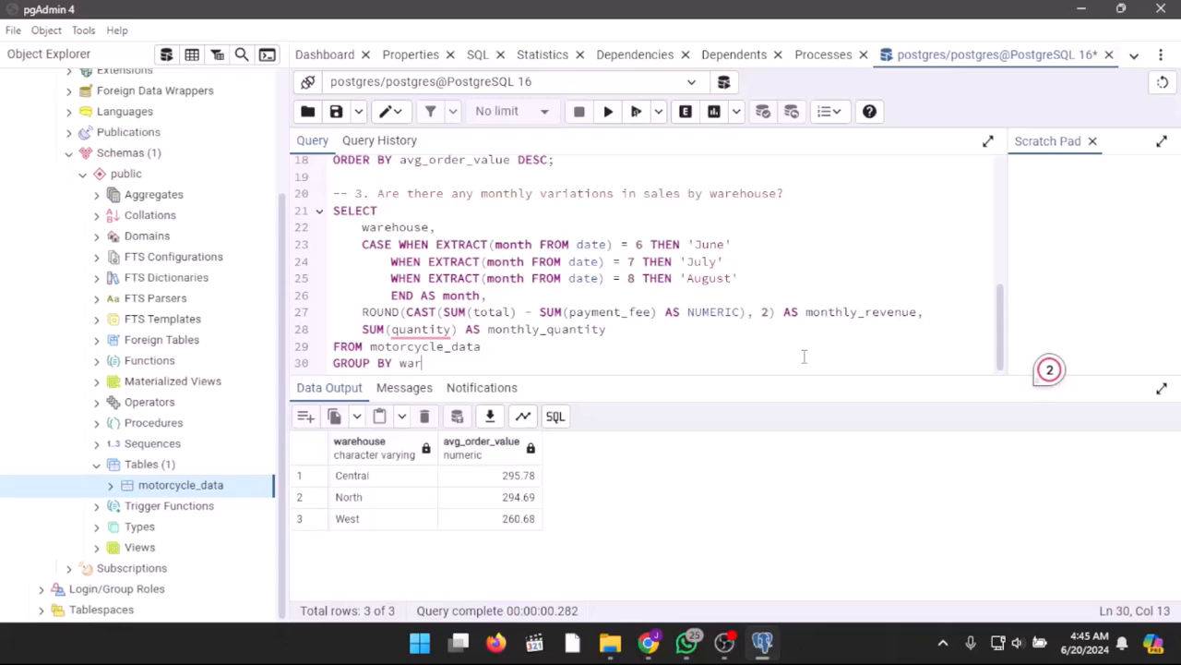
text(ehouse, month)
key(Return)
Step: Order the question 3 query by warehouse, monthly_revenue DESC and end it with a semicolon
text(ORDER BY )
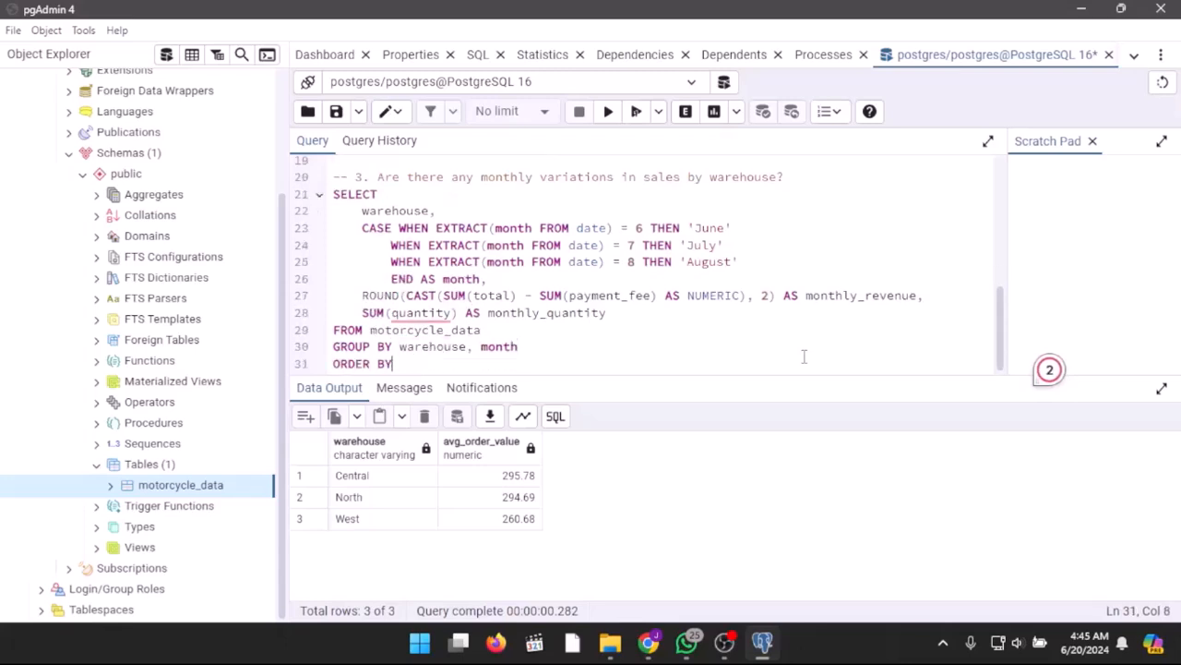
text(warehous)
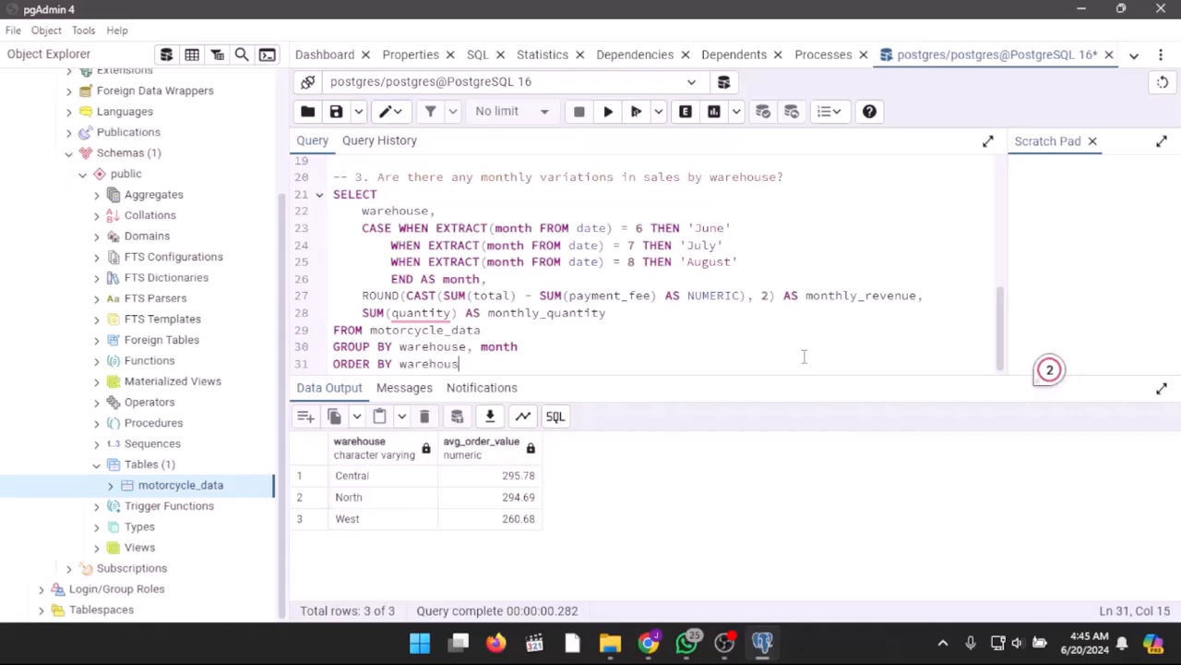
text(e, monthly_reve)
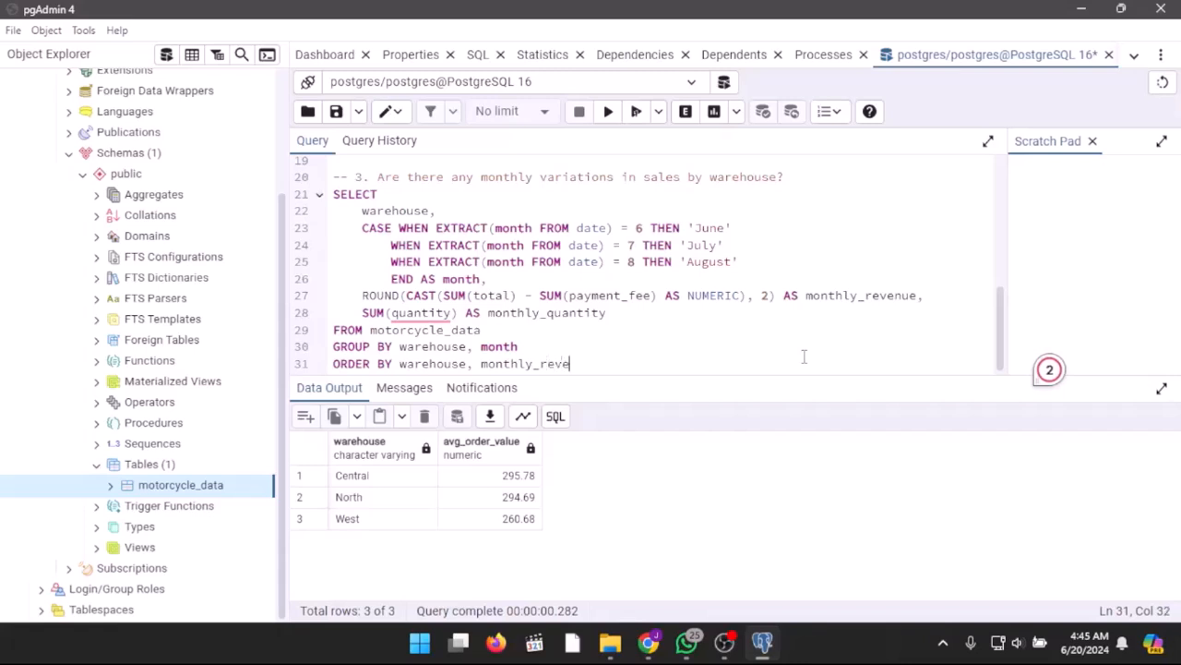
text(nue DESC;)
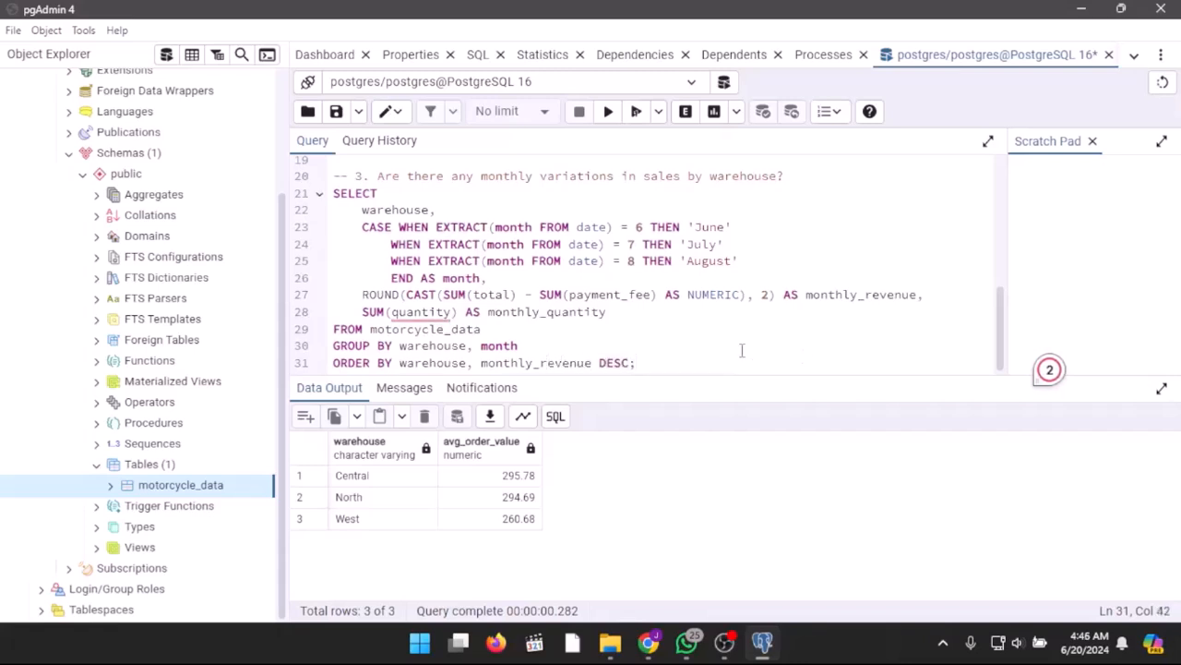
Step: Run the question 3 query and review its full results in an enlarged output view before restoring the layout
click(636, 112)
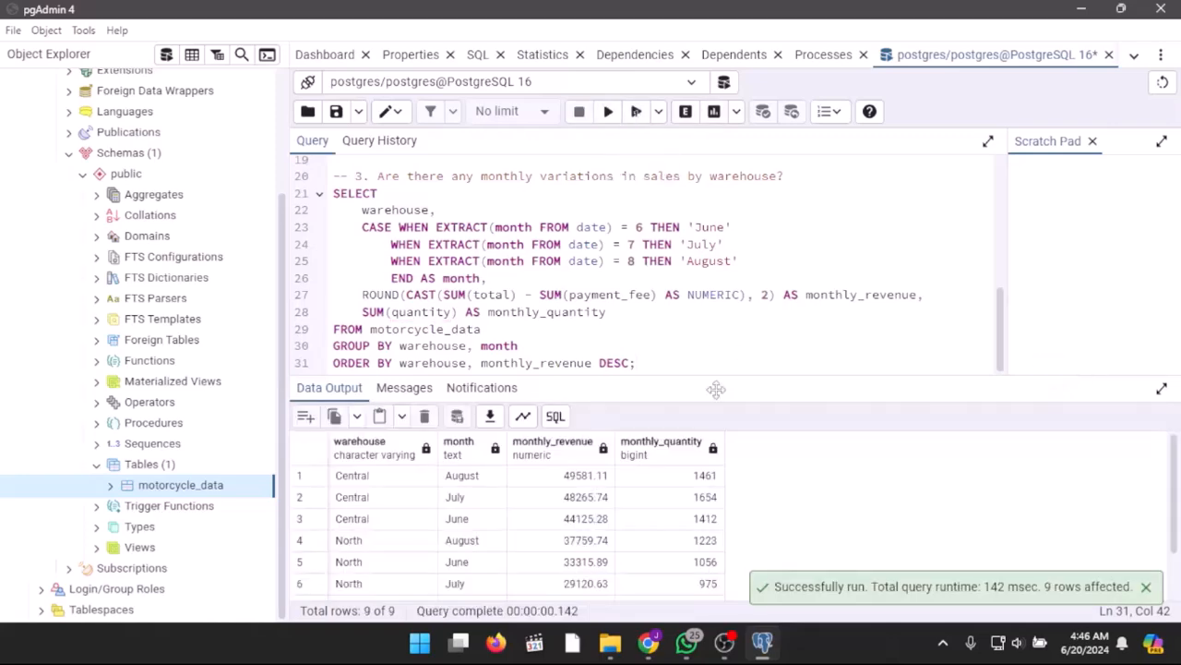
click(1162, 388)
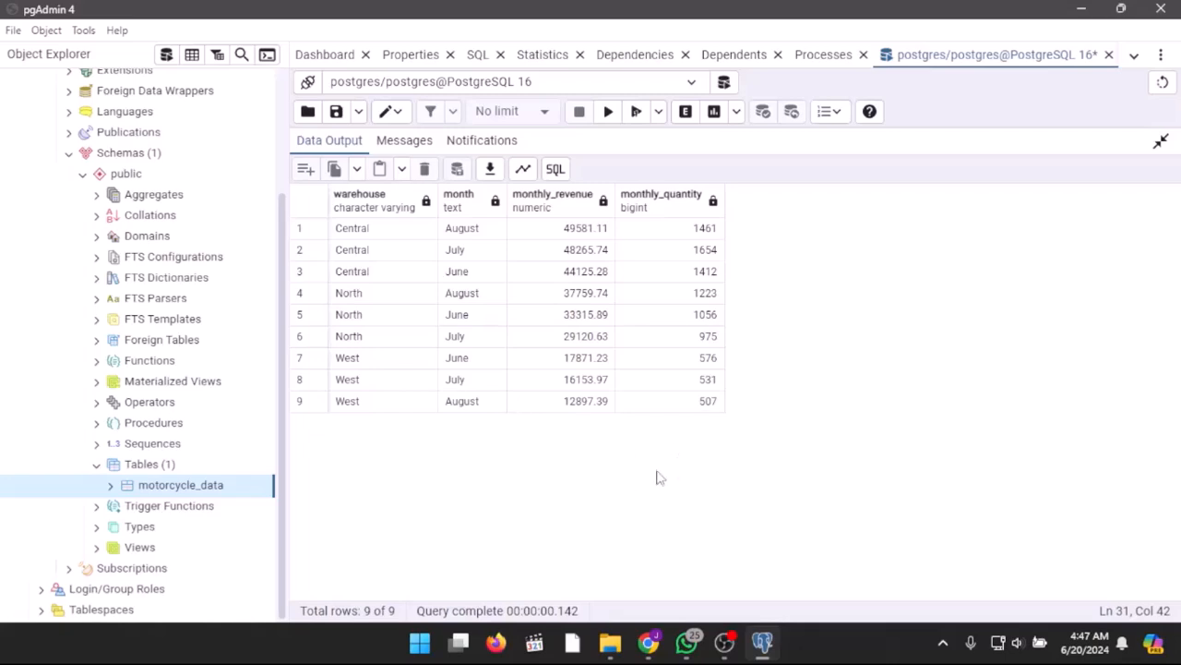
click(1160, 143)
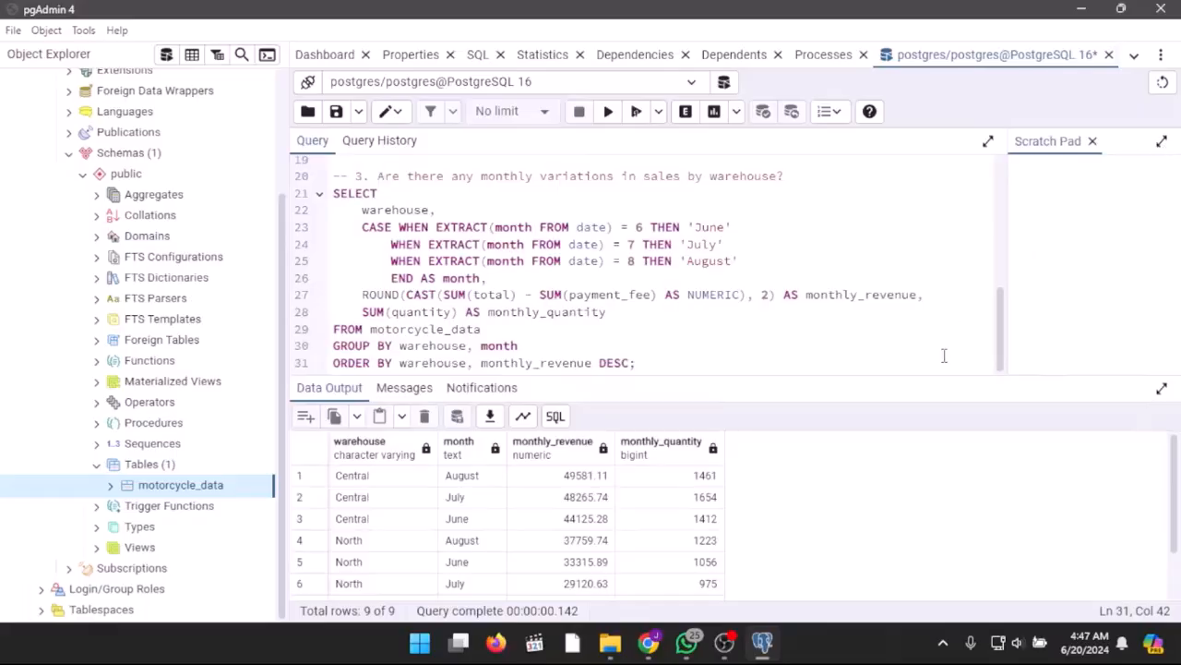